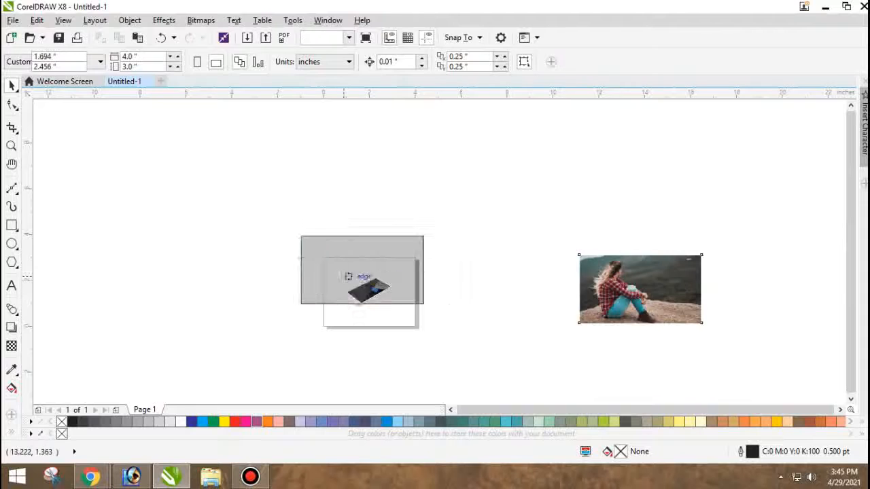
Move the photo of the seated woman onto the page over the phone and shrink it to about 1.94 × 1.091 inches.
{"action": "scroll", "coordinate": [365, 285], "scroll_direction": "up", "scroll_amount": 2}
{"action": "left_click_drag", "start_coordinate": [475, 183], "coordinate": [397, 228]}
{"action": "scroll", "coordinate": [362, 268], "scroll_direction": "up", "scroll_amount": 2}
{"action": "left_click_drag", "start_coordinate": [331, 265], "coordinate": [427, 332]}
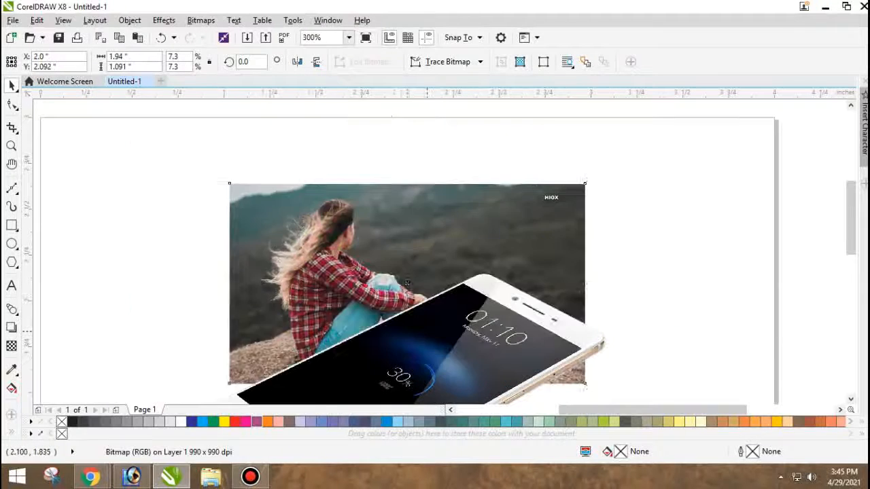
Enlarge the photo to about 2.814 × 1.583 inches over the phone and bring it to the front.
{"action": "scroll", "coordinate": [405, 226], "scroll_direction": "down", "scroll_amount": 1}
{"action": "left_click_drag", "start_coordinate": [391, 268], "coordinate": [378, 282]}
{"action": "key", "text": "ctrl+z"}
{"action": "left_click_drag", "start_coordinate": [388, 236], "coordinate": [381, 278]}
{"action": "left_click_drag", "start_coordinate": [489, 245], "coordinate": [569, 201]}
{"action": "left_click_drag", "start_coordinate": [365, 236], "coordinate": [354, 243]}
{"action": "key", "text": "shift+Page_Up"}
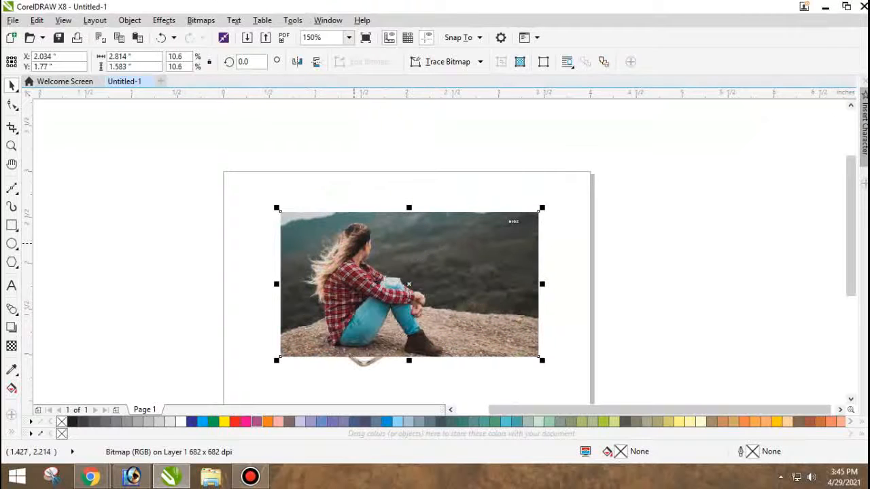
Shift the photo sideways to about X 1.659 inches and try sending it behind the phone.
{"action": "scroll", "coordinate": [354, 243], "scroll_direction": "down", "scroll_amount": 1}
{"action": "scroll", "coordinate": [357, 292], "scroll_direction": "up", "scroll_amount": 2}
{"action": "left_click_drag", "start_coordinate": [376, 282], "coordinate": [291, 283]}
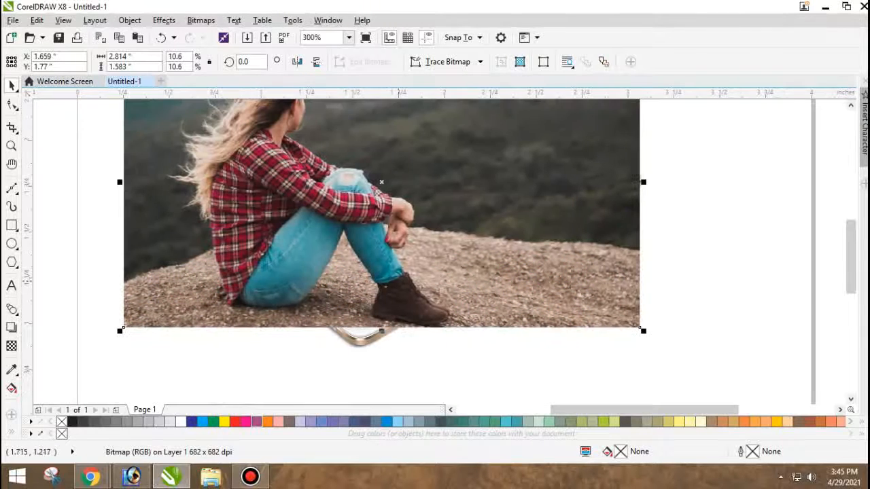
{"action": "key", "text": "shift+Page_Down"}
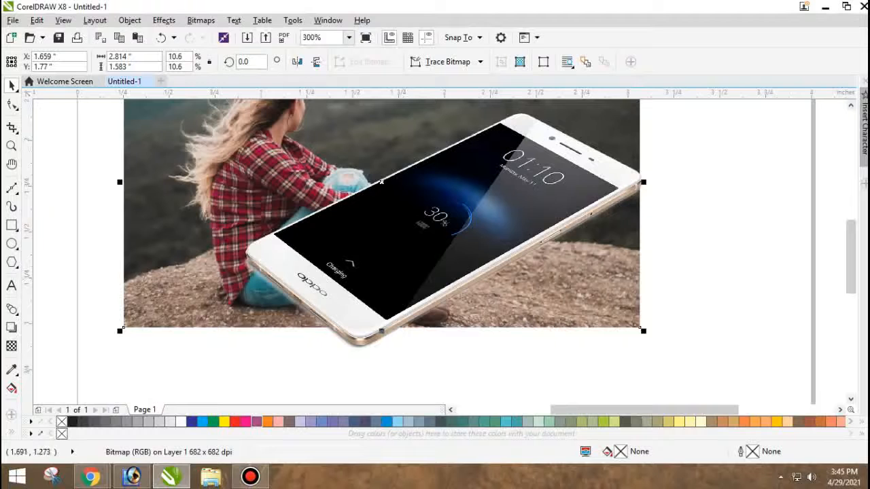
{"action": "key", "text": "ctrl+z"}
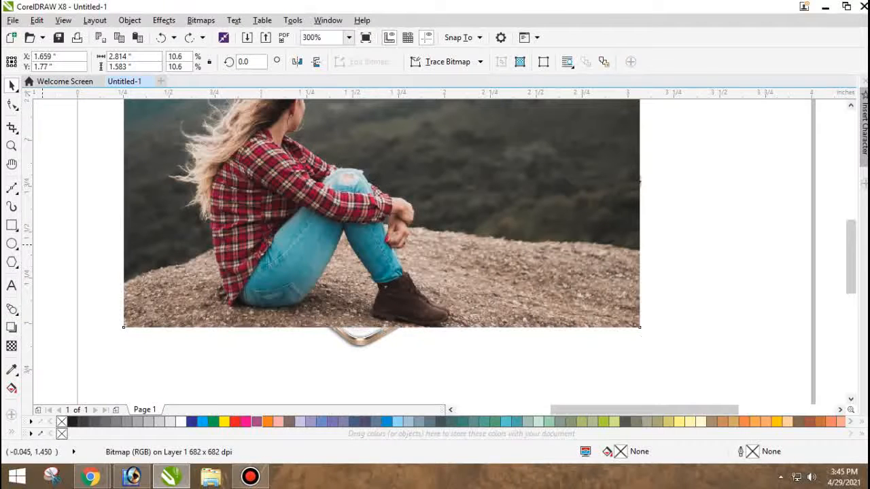
Apply uniform transparency to the photo of the seated woman.
{"action": "left_click", "coordinate": [12, 328]}
{"action": "left_click", "coordinate": [11, 346]}
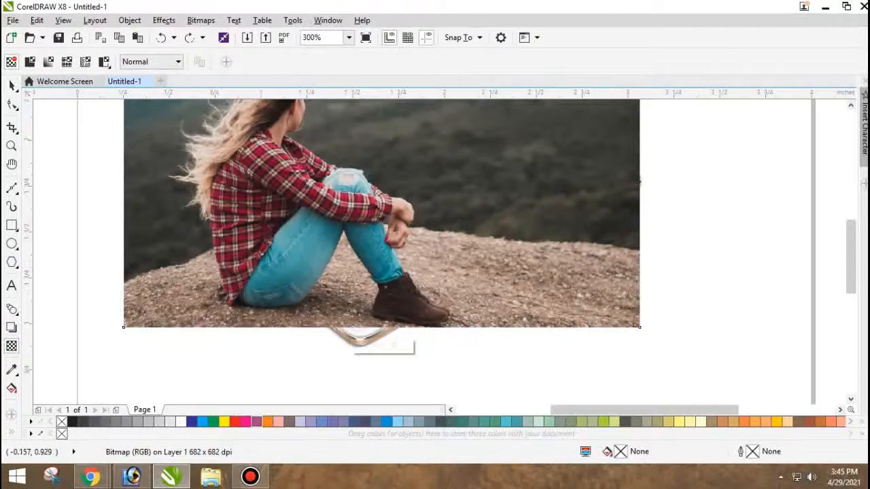
{"action": "left_click", "coordinate": [12, 86]}
{"action": "left_click", "coordinate": [12, 346]}
{"action": "key", "text": "space"}
{"action": "left_click_drag", "start_coordinate": [216, 297], "coordinate": [251, 268]}
{"action": "key", "text": "ctrl+z"}
{"action": "left_click", "coordinate": [84, 163]}
{"action": "left_click_drag", "start_coordinate": [193, 228], "coordinate": [270, 231]}
{"action": "left_click", "coordinate": [11, 346]}
{"action": "left_click", "coordinate": [30, 62]}
{"action": "key", "text": "space"}
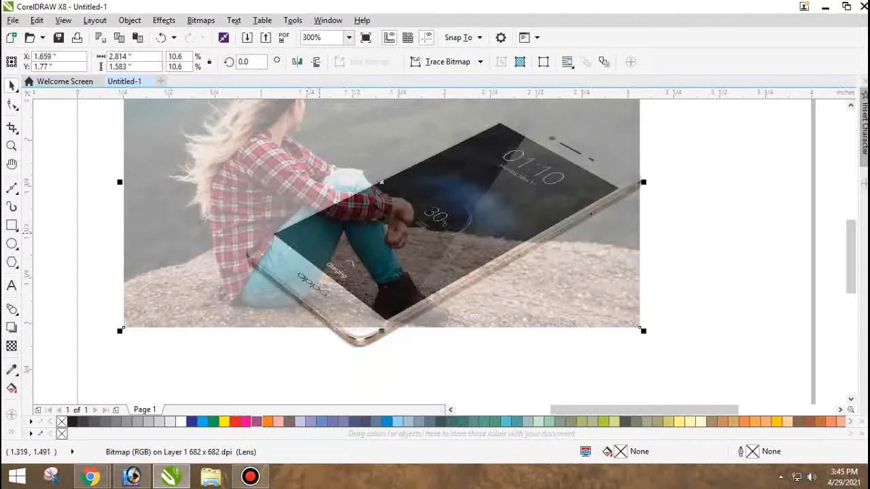
Move the transparent photo up and to the right over the phone and scale it to about 2.619 × 1.473 inches.
{"action": "left_click_drag", "start_coordinate": [330, 218], "coordinate": [338, 203]}
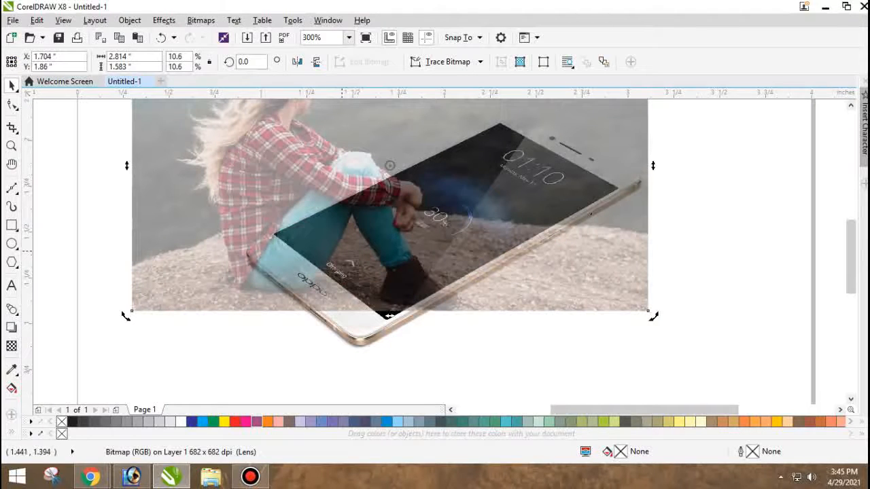
{"action": "left_click_drag", "start_coordinate": [343, 252], "coordinate": [428, 213]}
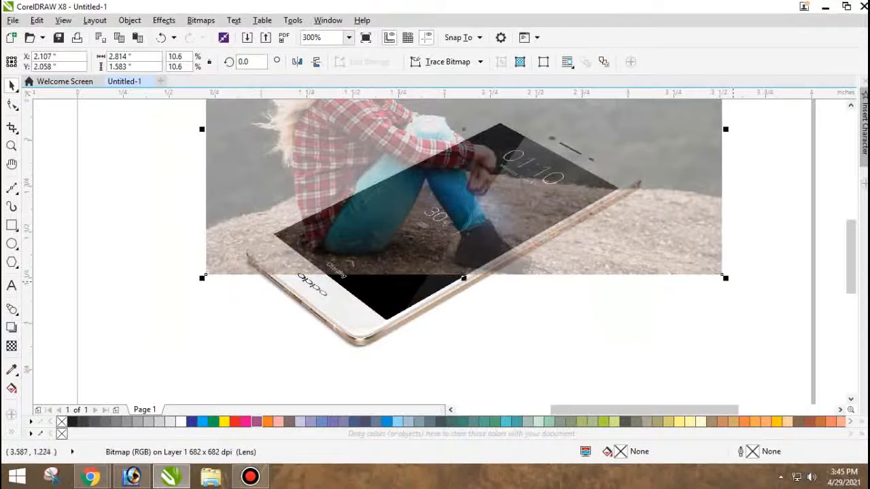
{"action": "left_click_drag", "start_coordinate": [727, 278], "coordinate": [691, 258]}
{"action": "double_click", "coordinate": [336, 303]}
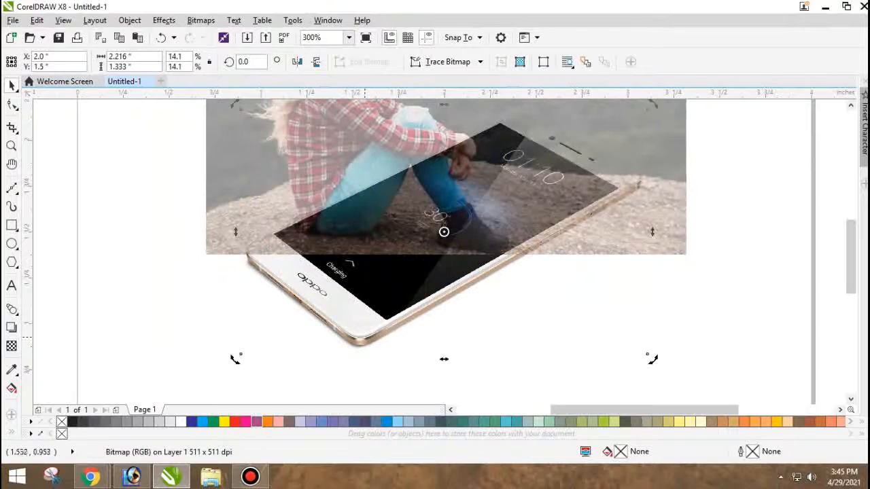
{"action": "left_click_drag", "start_coordinate": [233, 361], "coordinate": [208, 305]}
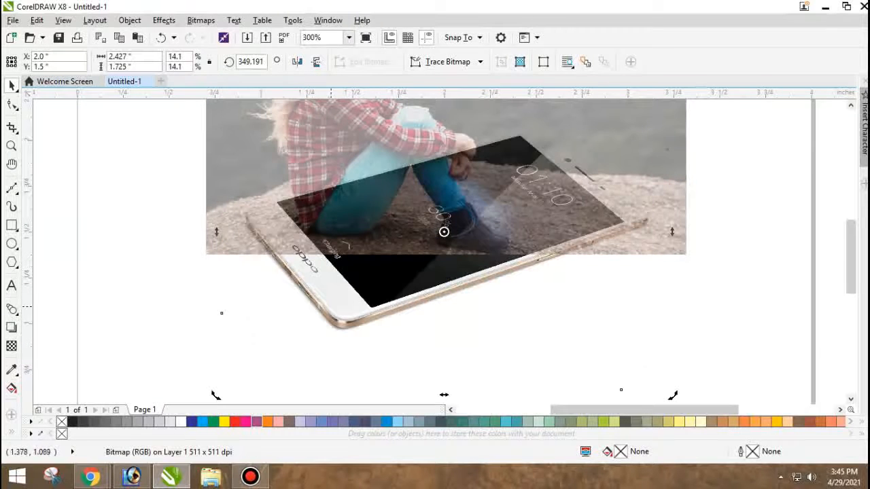
{"action": "left_click_drag", "start_coordinate": [444, 232], "coordinate": [435, 223]}
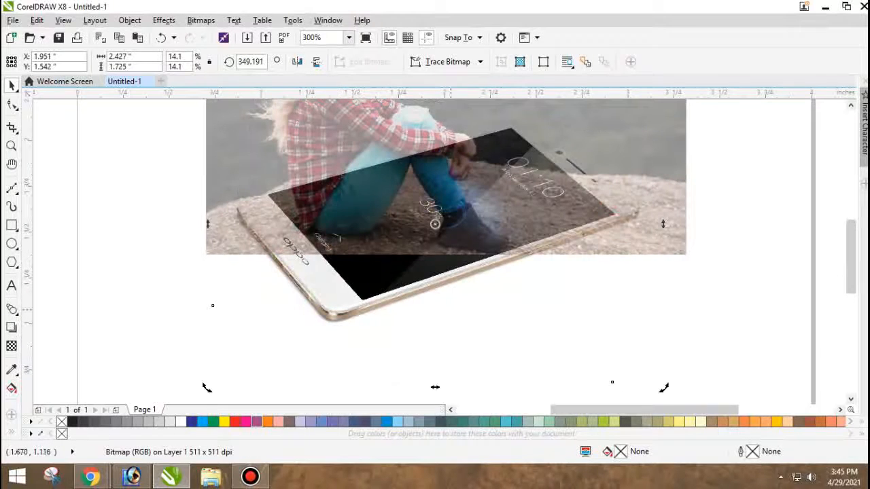
{"action": "key", "text": "ctrl+z"}
{"action": "key", "text": "ctrl+z"}
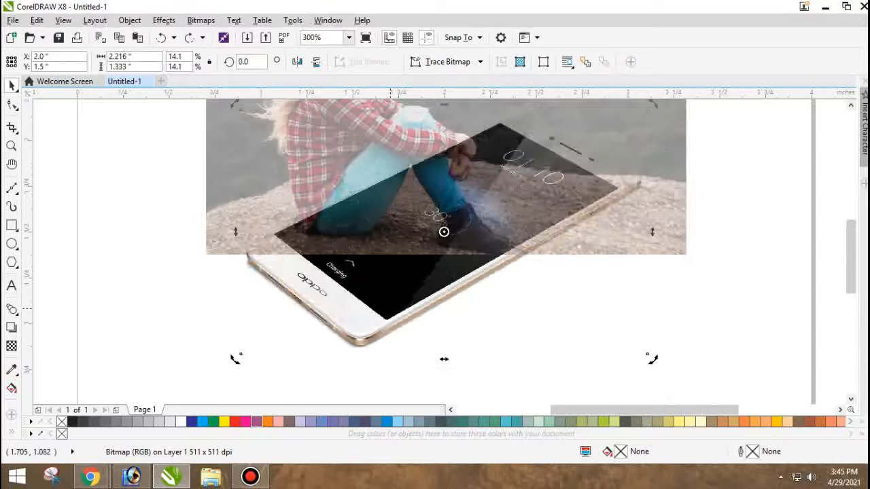
Reposition the transparent photo to about X 2.277, Y 1.761 inches so the woman overlaps the phone's screen.
{"action": "left_click_drag", "start_coordinate": [409, 214], "coordinate": [466, 283]}
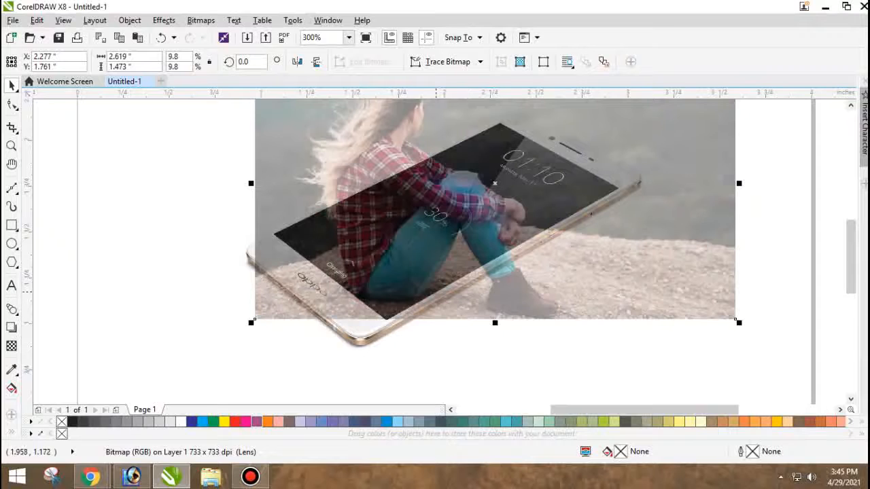
{"action": "scroll", "coordinate": [388, 303], "scroll_direction": "down", "scroll_amount": 3}
{"action": "scroll", "coordinate": [371, 198], "scroll_direction": "up", "scroll_amount": 3}
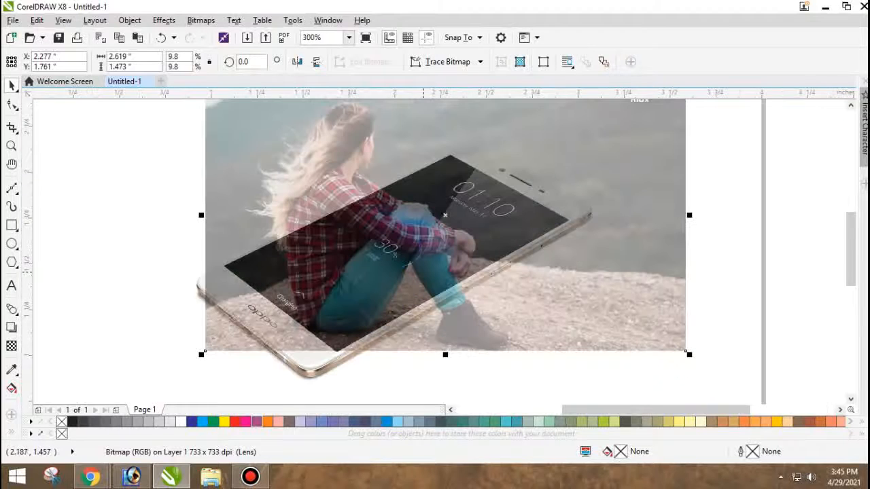
Mirror the photo horizontally and move it to about X 1.836, Y 2.119 inches, with the woman seated over the phone's screen.
{"action": "left_click", "coordinate": [297, 61]}
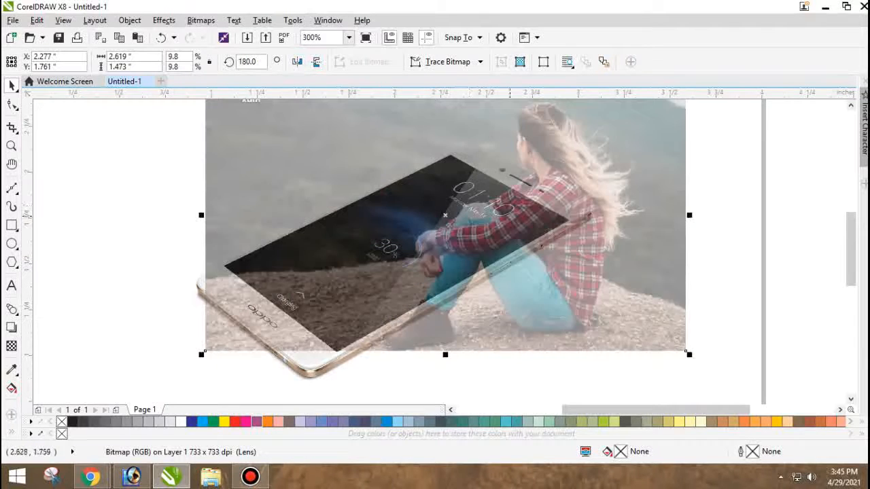
{"action": "left_click_drag", "start_coordinate": [537, 225], "coordinate": [490, 184]}
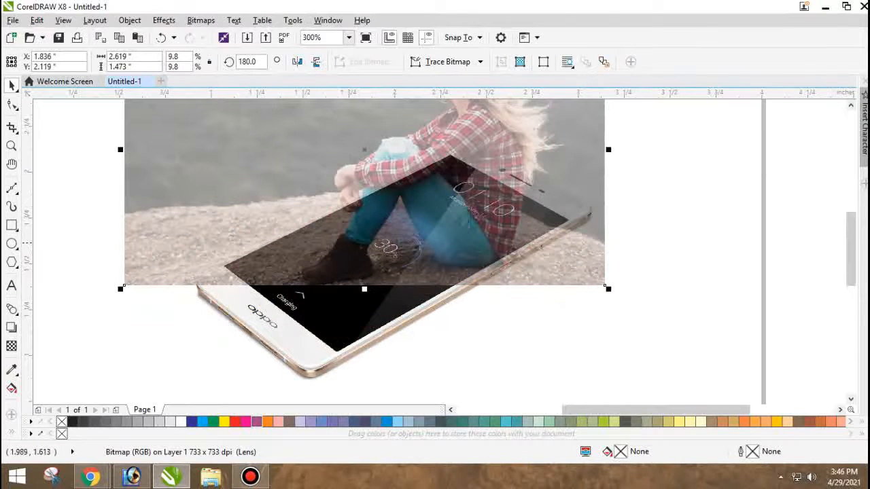
{"action": "scroll", "coordinate": [393, 242], "scroll_direction": "down", "scroll_amount": 3}
{"action": "scroll", "coordinate": [393, 241], "scroll_direction": "up", "scroll_amount": 3}
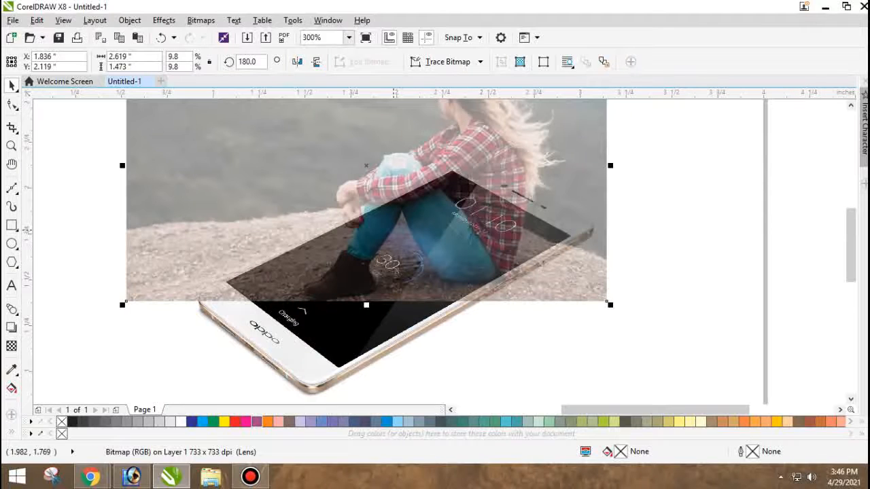
{"action": "scroll", "coordinate": [394, 241], "scroll_direction": "down", "scroll_amount": 2}
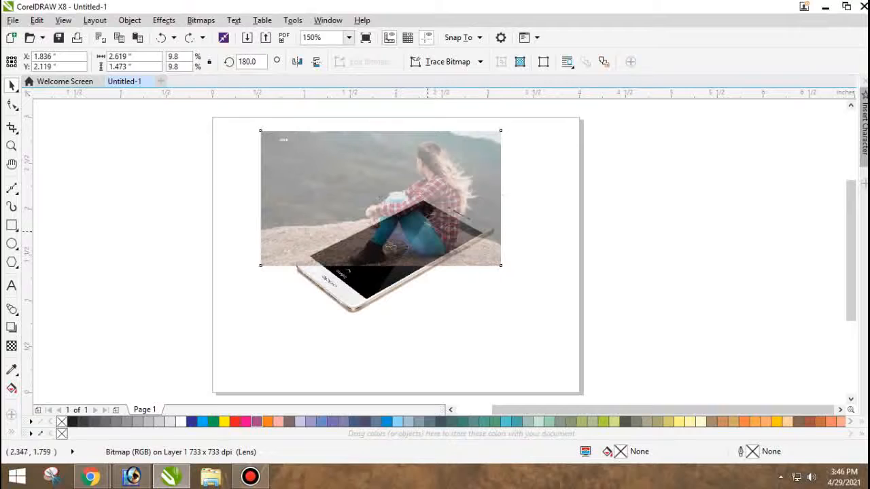
{"action": "scroll", "coordinate": [427, 231], "scroll_direction": "up", "scroll_amount": 2}
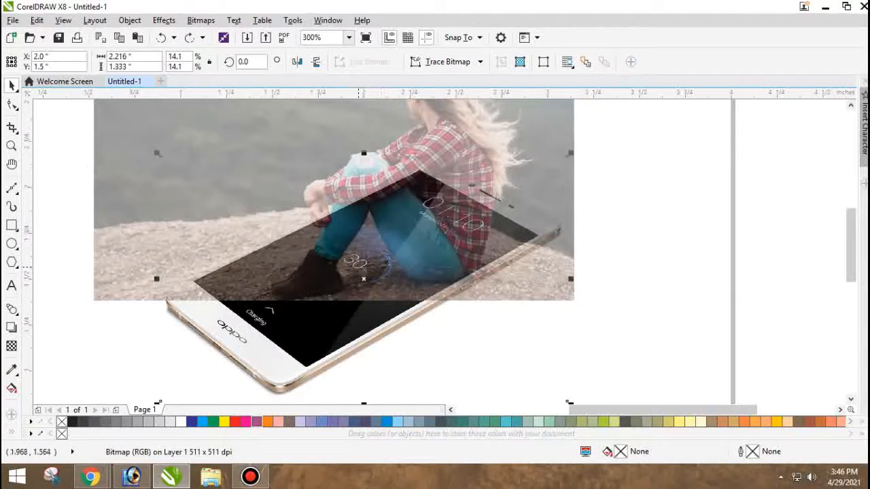
Remove the transparency from the mirrored photo.
{"action": "left_click_drag", "start_coordinate": [334, 306], "coordinate": [389, 237]}
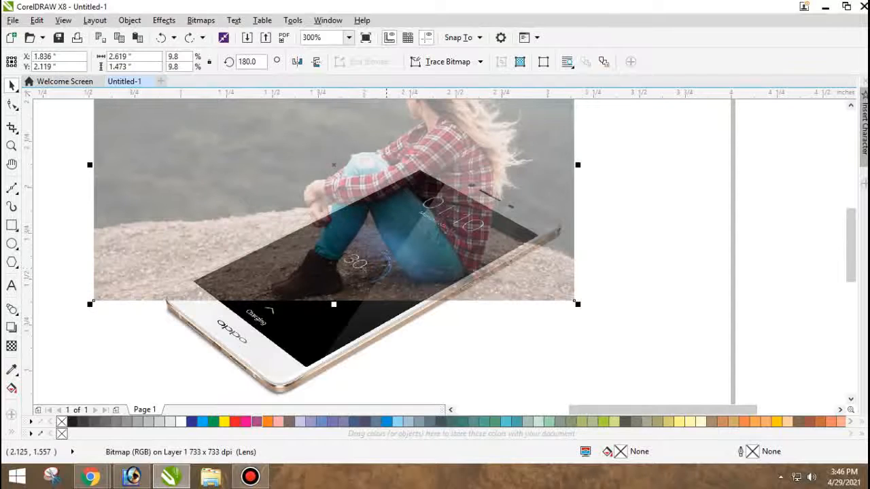
{"action": "left_click", "coordinate": [12, 346]}
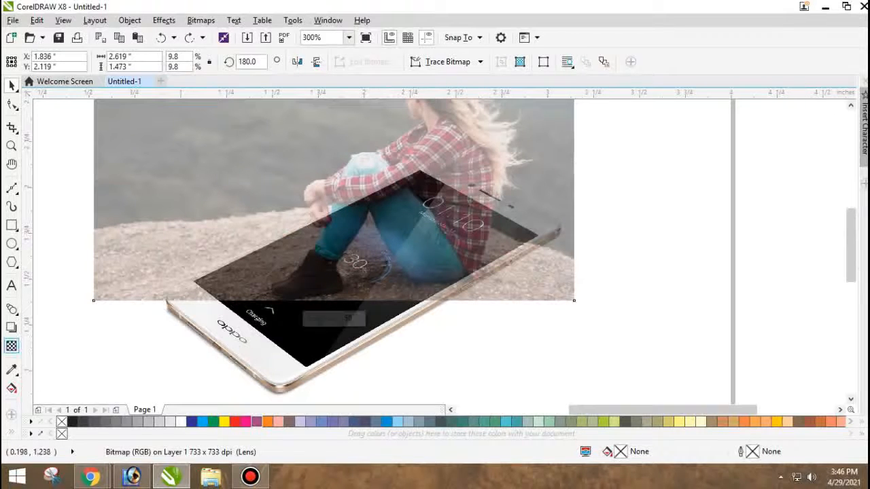
{"action": "left_click", "coordinate": [11, 62]}
{"action": "key", "text": "space"}
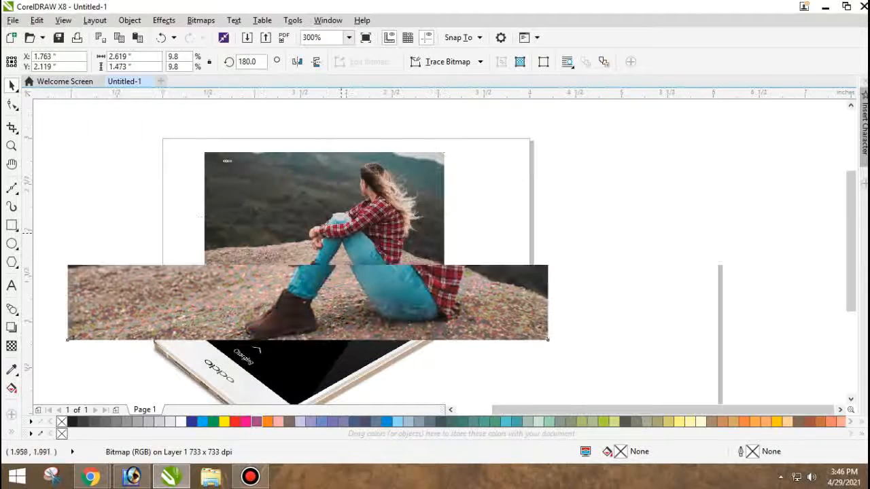
Move the photo horizontally off the phone to about X 4.249 inches.
{"action": "scroll", "coordinate": [261, 284], "scroll_direction": "up", "scroll_amount": 3}
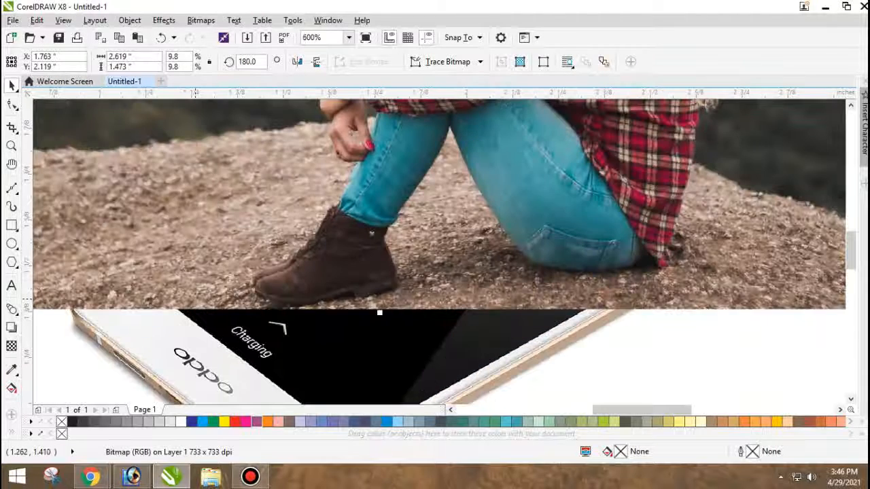
{"action": "scroll", "coordinate": [195, 299], "scroll_direction": "down", "scroll_amount": 2}
{"action": "left_click_drag", "start_coordinate": [172, 275], "coordinate": [401, 275]}
{"action": "left_click", "coordinate": [297, 273]}
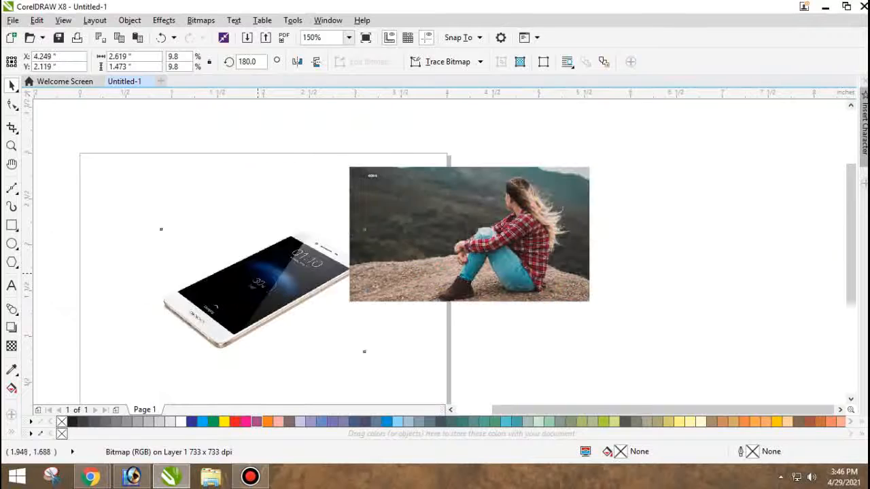
Trace the upper short edge of the phone's screen with a straight Pen line spanning about 0.648 × 0.354 inches.
{"action": "scroll", "coordinate": [298, 273], "scroll_direction": "up", "scroll_amount": 1}
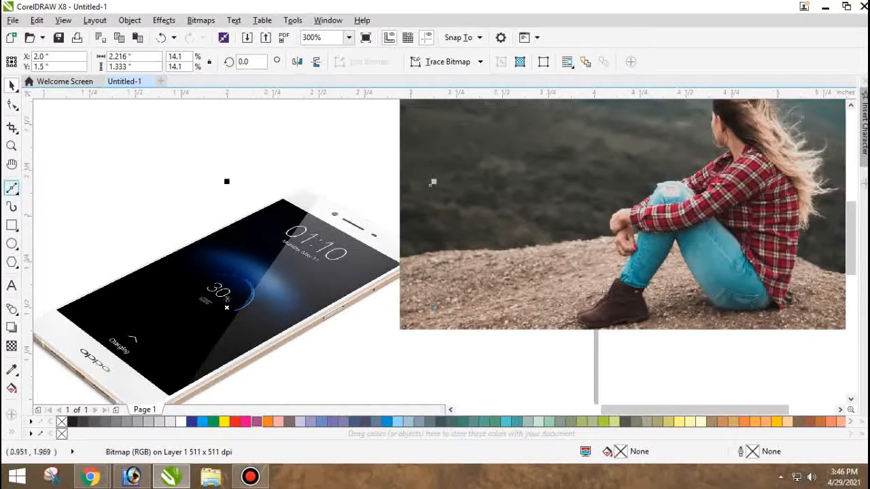
{"action": "left_click", "coordinate": [11, 187]}
{"action": "left_click", "coordinate": [48, 231]}
{"action": "scroll", "coordinate": [293, 198], "scroll_direction": "up", "scroll_amount": 1}
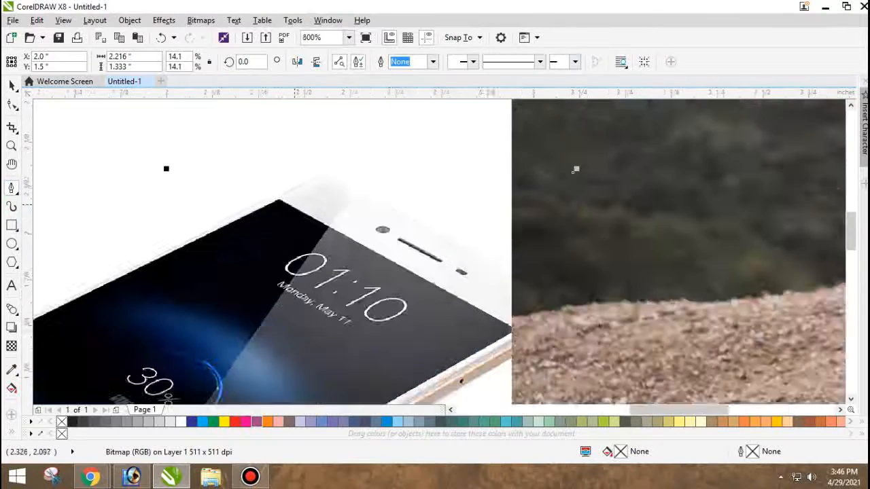
{"action": "scroll", "coordinate": [286, 203], "scroll_direction": "up", "scroll_amount": 2}
{"action": "scroll", "coordinate": [287, 371], "scroll_direction": "down", "scroll_amount": 5}
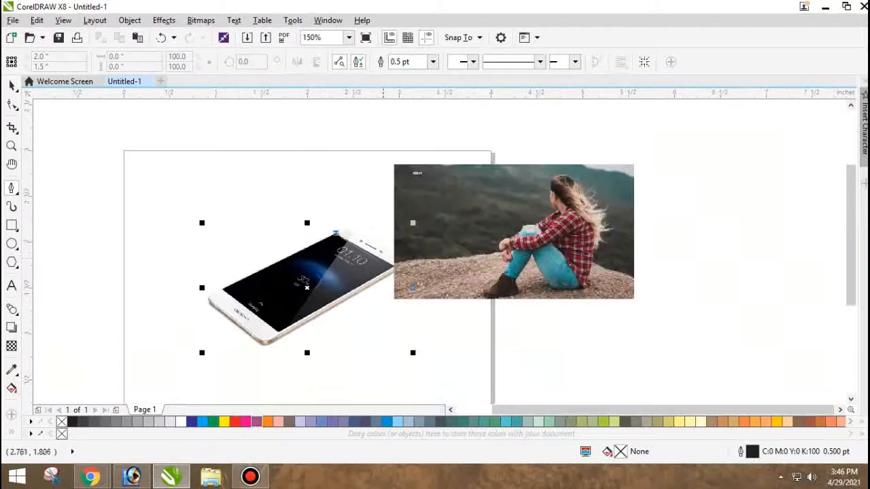
{"action": "scroll", "coordinate": [286, 370], "scroll_direction": "up", "scroll_amount": 4}
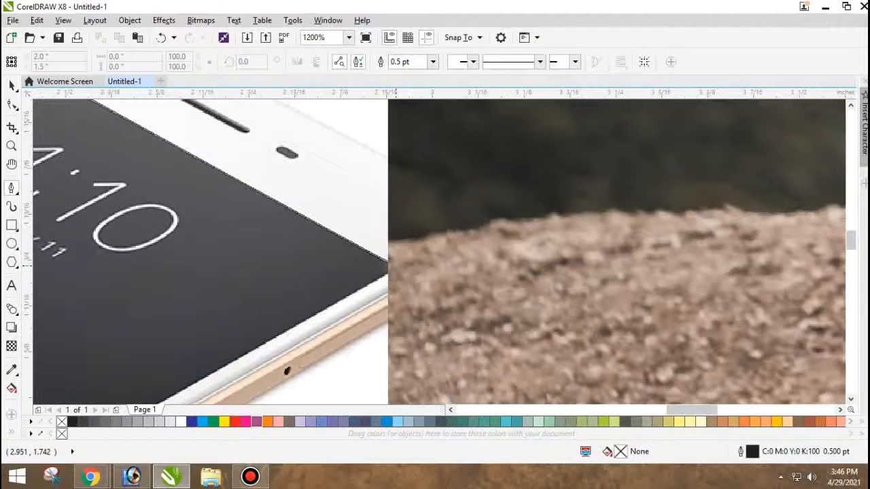
{"action": "left_click", "coordinate": [396, 264]}
{"action": "scroll", "coordinate": [396, 263], "scroll_direction": "down", "scroll_amount": 3}
{"action": "scroll", "coordinate": [282, 324], "scroll_direction": "up", "scroll_amount": 1}
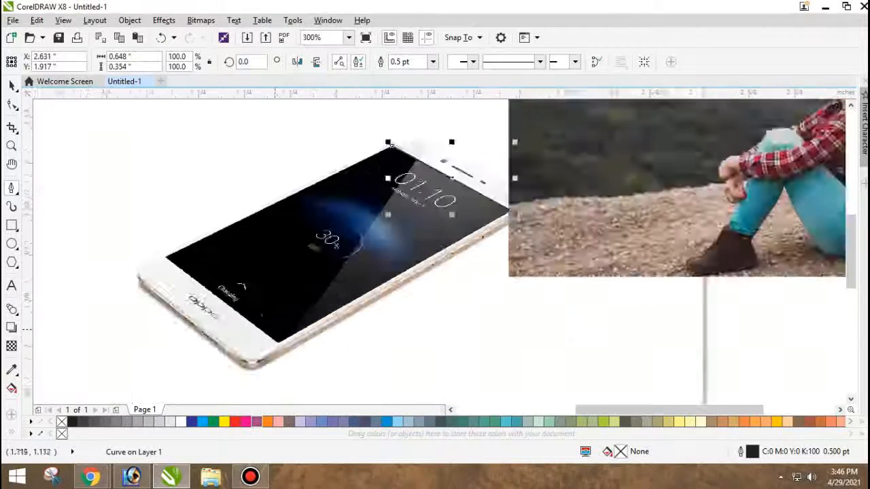
{"action": "scroll", "coordinate": [279, 340], "scroll_direction": "up", "scroll_amount": 3}
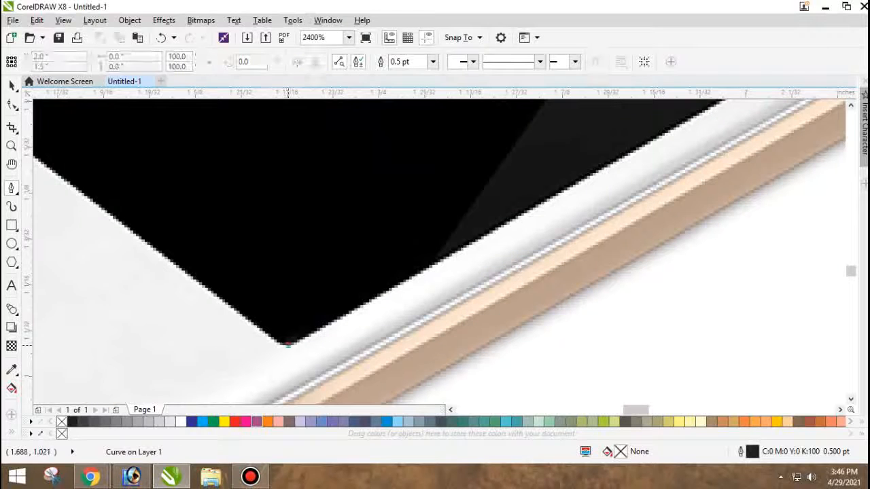
{"action": "scroll", "coordinate": [287, 343], "scroll_direction": "down", "scroll_amount": 3}
Move the photo farther right to about X 4.649 inches, clear of the phone's corner.
{"action": "key", "text": "space"}
{"action": "scroll", "coordinate": [373, 275], "scroll_direction": "down", "scroll_amount": 1}
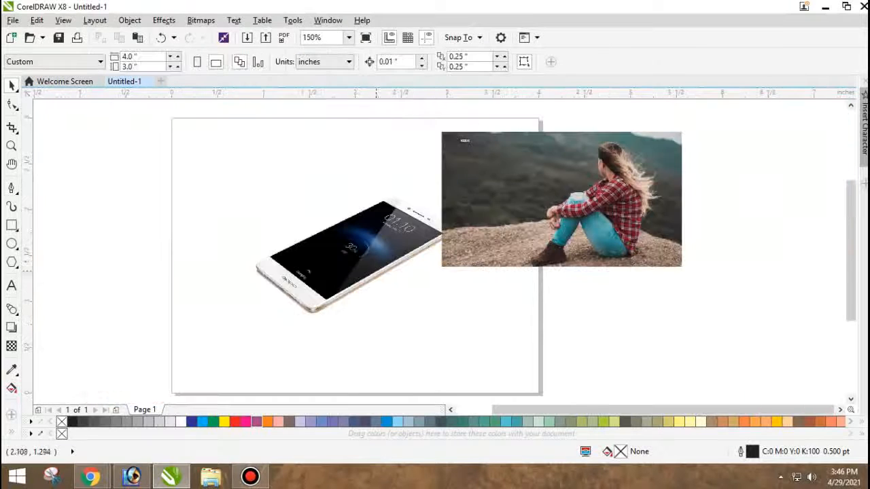
{"action": "scroll", "coordinate": [431, 240], "scroll_direction": "up", "scroll_amount": 1}
{"action": "left_click_drag", "start_coordinate": [473, 235], "coordinate": [547, 233]}
{"action": "scroll", "coordinate": [451, 227], "scroll_direction": "up", "scroll_amount": 3}
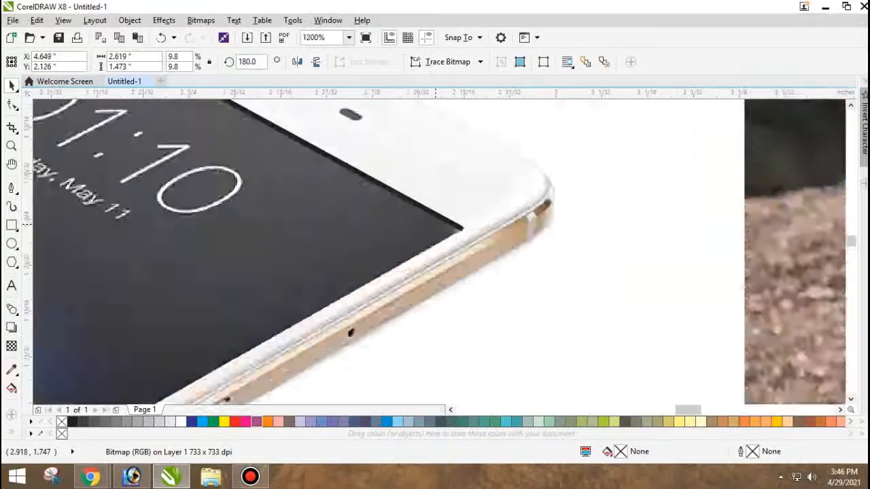
Extend the Pen line down the screen's long right edge to its lowest corner, making the path about 1.268 × 1.075 inches.
{"action": "key", "text": "space"}
{"action": "left_click", "coordinate": [484, 232]}
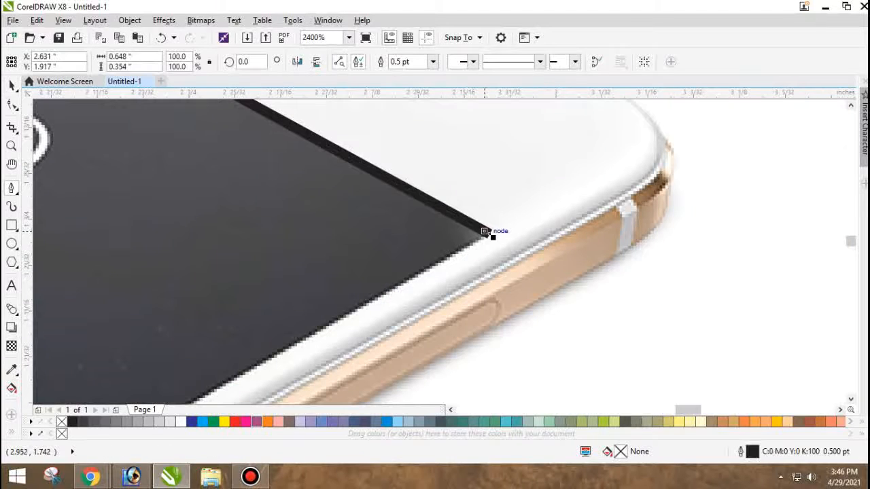
{"action": "scroll", "coordinate": [489, 233], "scroll_direction": "up", "scroll_amount": 2}
{"action": "double_click", "coordinate": [501, 235]}
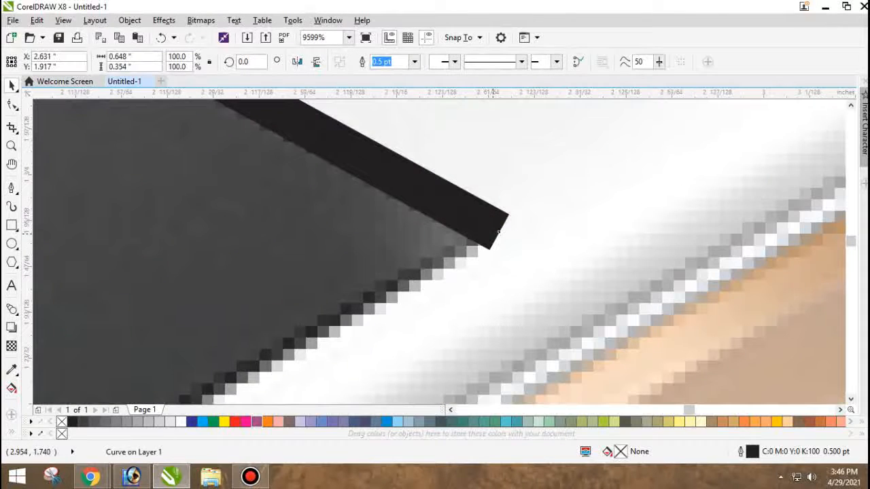
{"action": "key", "text": "F10"}
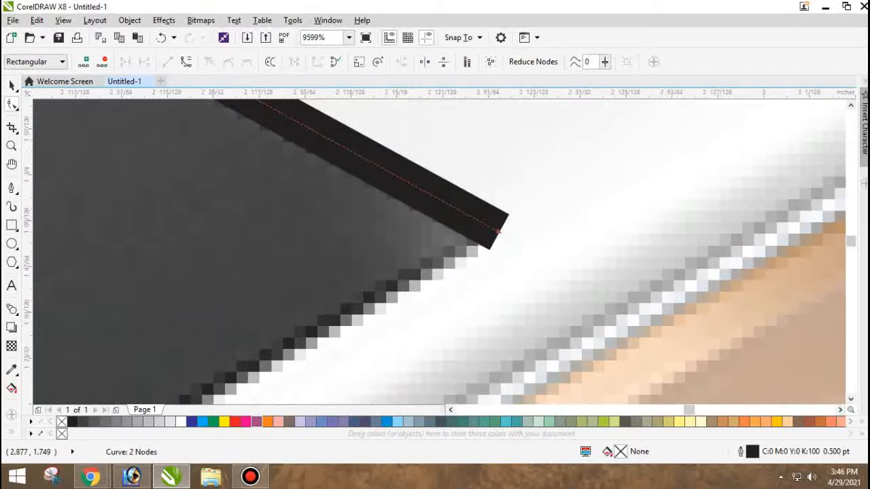
{"action": "key", "text": "space"}
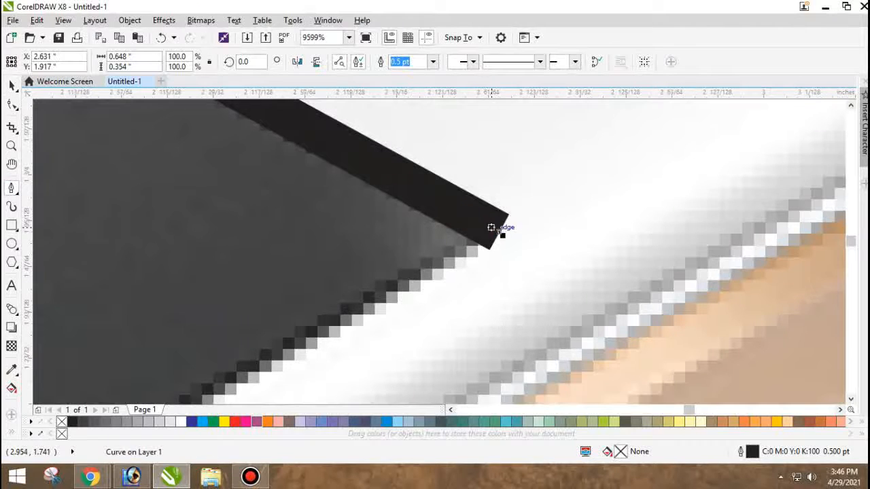
{"action": "scroll", "coordinate": [495, 230], "scroll_direction": "down", "scroll_amount": 10}
{"action": "scroll", "coordinate": [324, 270], "scroll_direction": "up", "scroll_amount": 8}
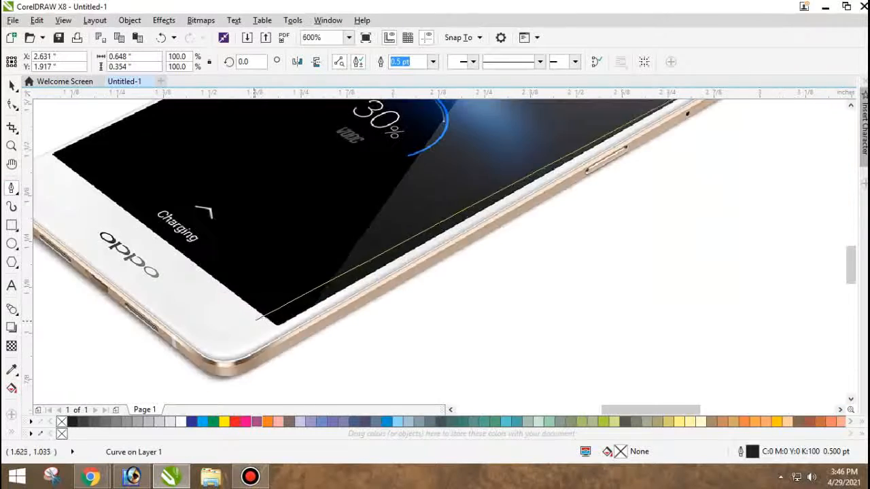
{"action": "scroll", "coordinate": [325, 337], "scroll_direction": "down", "scroll_amount": 7}
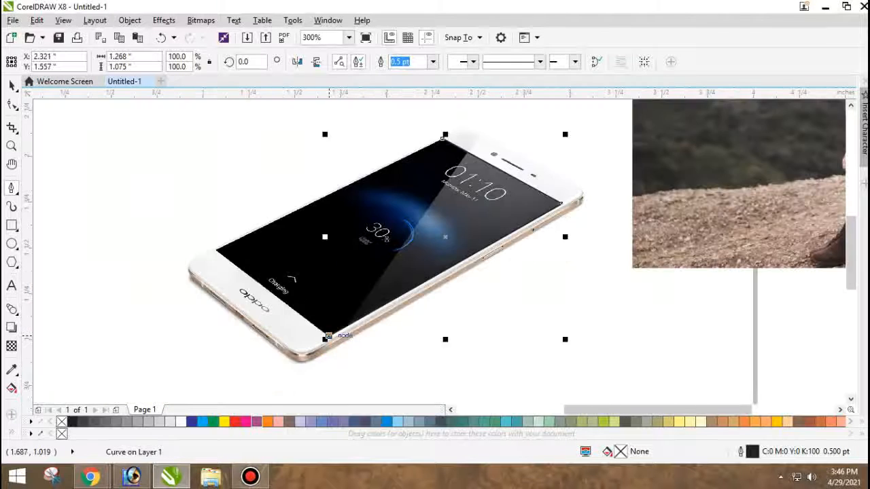
Continue the path to the screen's leftmost corner and close it at the starting node, about 1.882 × 1.075 inches overall.
{"action": "scroll", "coordinate": [226, 265], "scroll_direction": "up", "scroll_amount": 7}
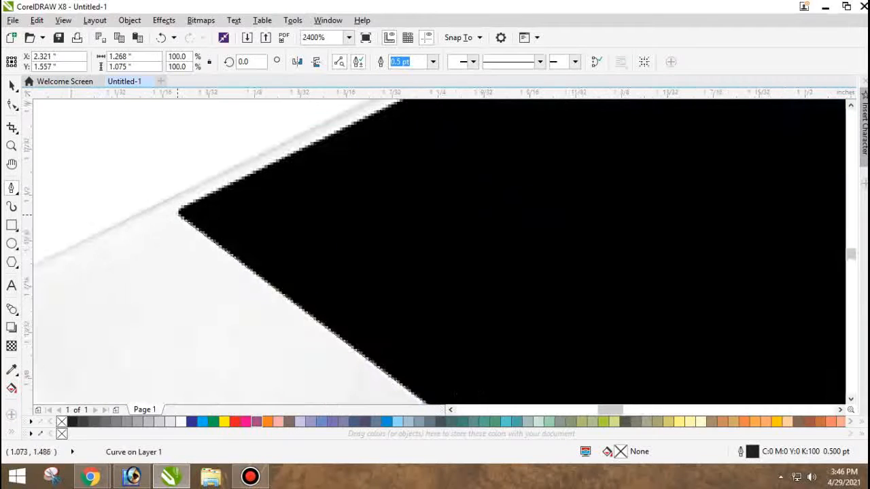
{"action": "left_click", "coordinate": [179, 212]}
{"action": "scroll", "coordinate": [178, 212], "scroll_direction": "down", "scroll_amount": 7}
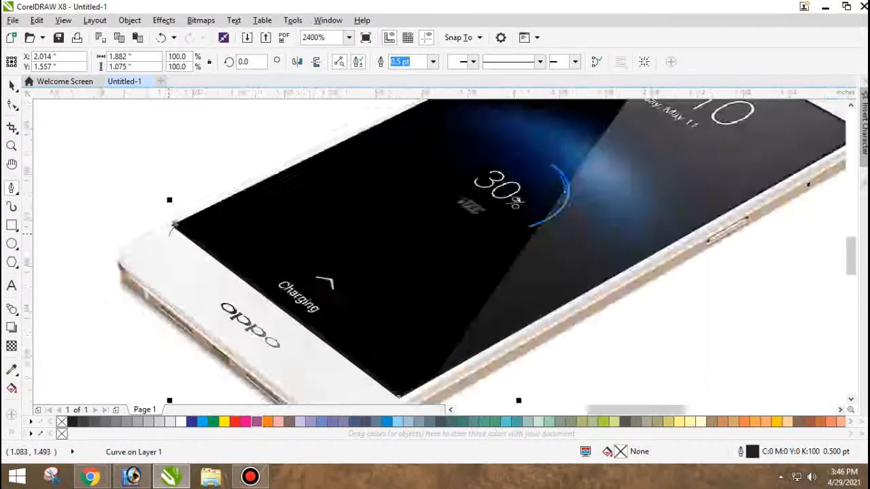
{"action": "scroll", "coordinate": [255, 155], "scroll_direction": "up", "scroll_amount": 6}
{"action": "scroll", "coordinate": [256, 155], "scroll_direction": "up", "scroll_amount": 2}
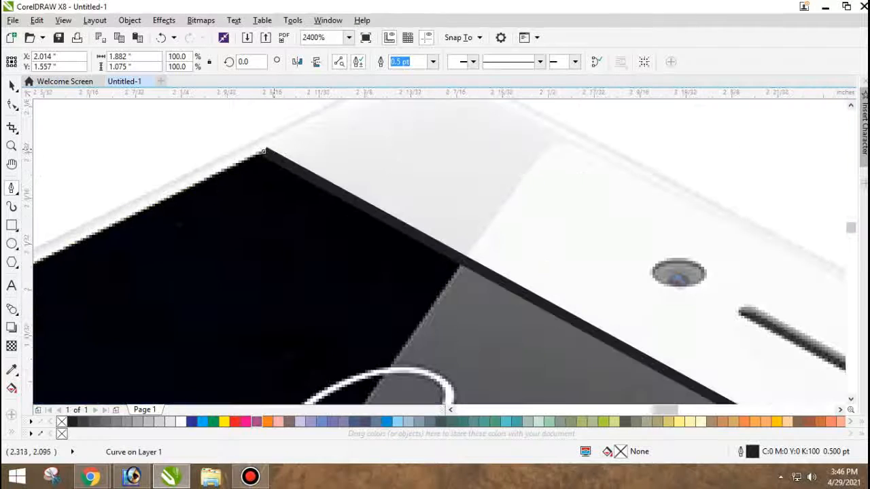
{"action": "left_click", "coordinate": [266, 150]}
{"action": "scroll", "coordinate": [265, 151], "scroll_direction": "down", "scroll_amount": 3}
{"action": "key", "text": "space"}
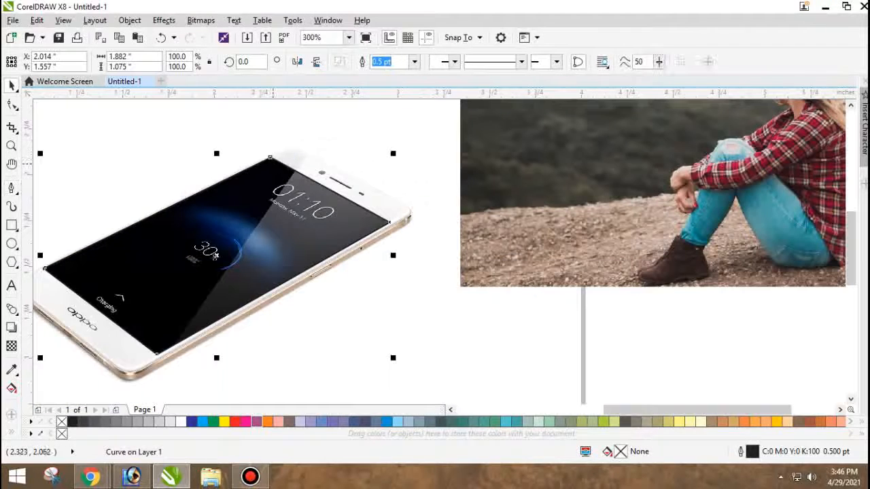
Try a red fill on the closed phone-screen shape.
{"action": "left_click_drag", "start_coordinate": [275, 160], "coordinate": [259, 211]}
{"action": "key", "text": "ctrl+z"}
{"action": "left_click", "coordinate": [235, 422]}
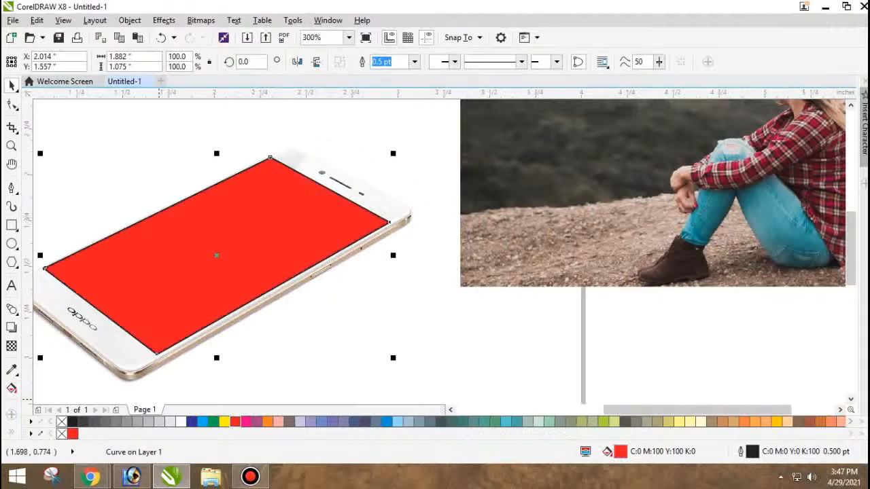
{"action": "key", "text": "ctrl+z"}
Remove the outline colour from the screen shape and move the woman's photo horizontally over the phone to about X 1.767 inches.
{"action": "right_click", "coordinate": [62, 422]}
{"action": "scroll", "coordinate": [388, 161], "scroll_direction": "down", "scroll_amount": 3}
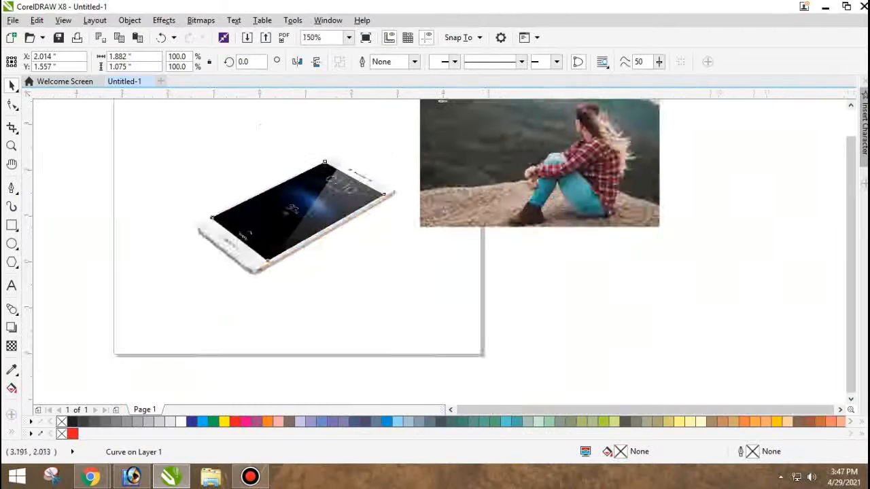
{"action": "scroll", "coordinate": [355, 141], "scroll_direction": "up", "scroll_amount": 2}
{"action": "left_click_drag", "start_coordinate": [499, 134], "coordinate": [269, 133]}
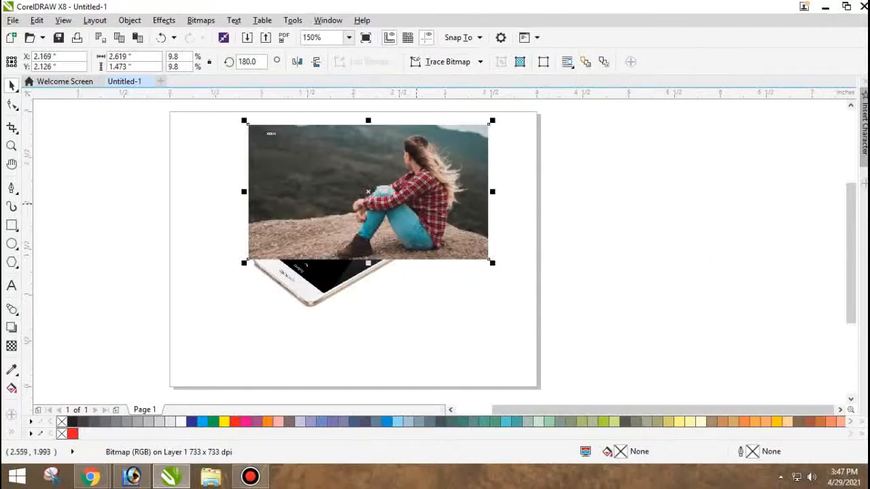
{"action": "scroll", "coordinate": [425, 214], "scroll_direction": "up", "scroll_amount": 2}
{"action": "scroll", "coordinate": [426, 214], "scroll_direction": "right", "scroll_amount": 1}
{"action": "left_click_drag", "start_coordinate": [373, 218], "coordinate": [360, 219]}
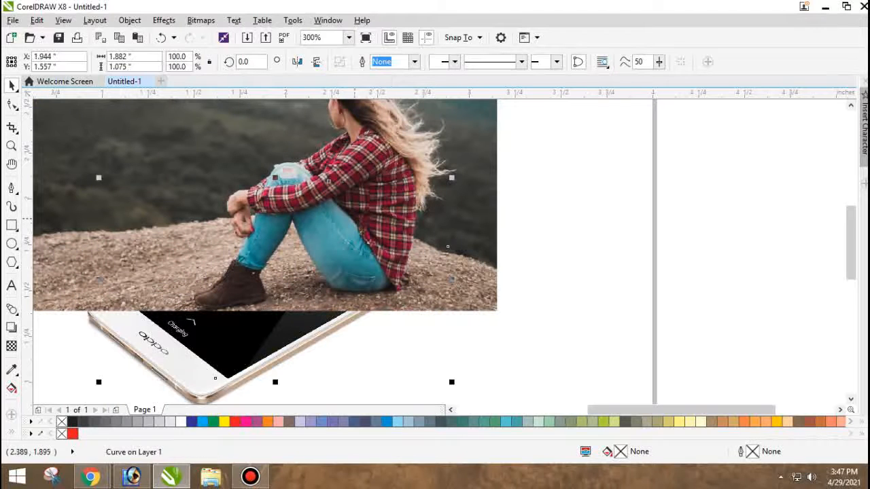
{"action": "key", "text": "ctrl+z"}
{"action": "left_click", "coordinate": [510, 248]}
{"action": "left_click", "coordinate": [467, 231]}
{"action": "left_click_drag", "start_coordinate": [468, 230], "coordinate": [454, 230]}
PowerClip the photo of the seated woman inside the phone-screen shape.
{"action": "right_click", "coordinate": [324, 253]}
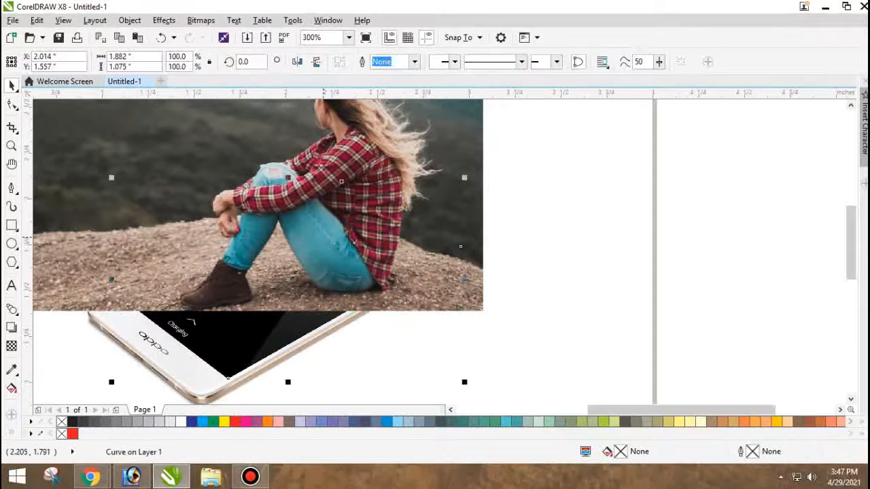
{"action": "left_click", "coordinate": [478, 118]}
{"action": "left_click", "coordinate": [437, 119]}
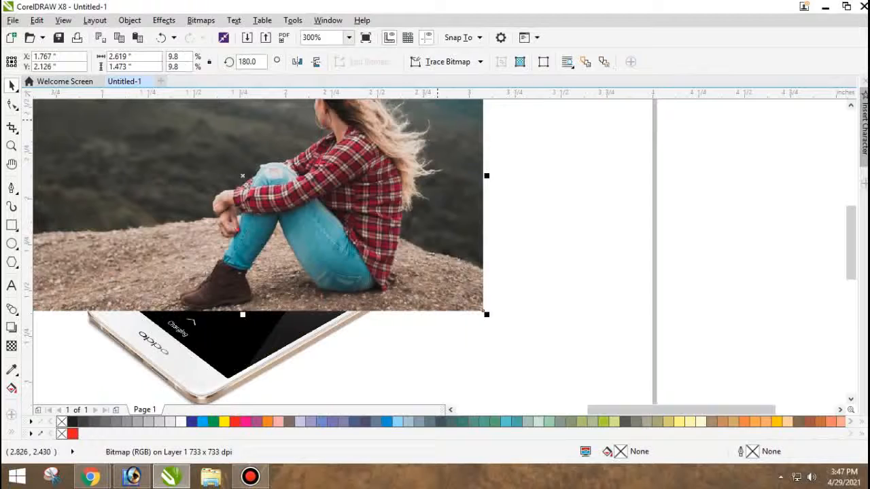
{"action": "right_click", "coordinate": [437, 119]}
{"action": "left_click", "coordinate": [466, 107]}
{"action": "left_click", "coordinate": [283, 317]}
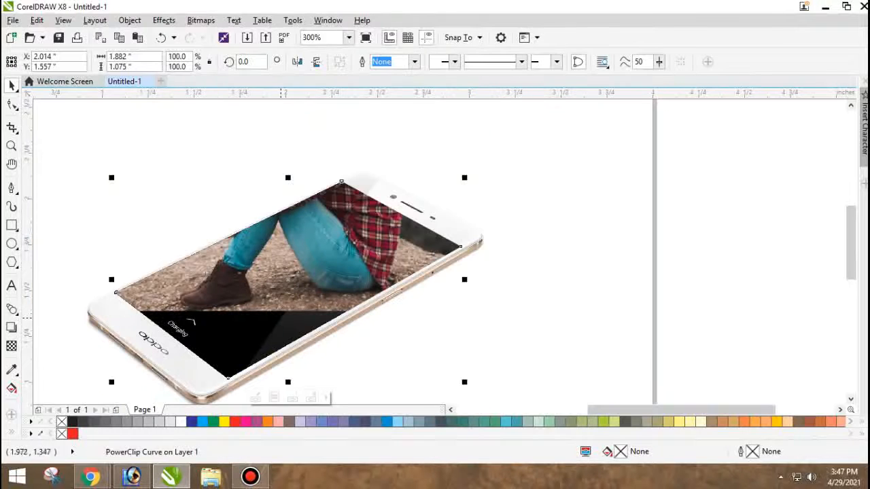
{"action": "left_click_drag", "start_coordinate": [330, 263], "coordinate": [340, 244]}
{"action": "key", "text": "ctrl+z"}
{"action": "left_click", "coordinate": [501, 284]}
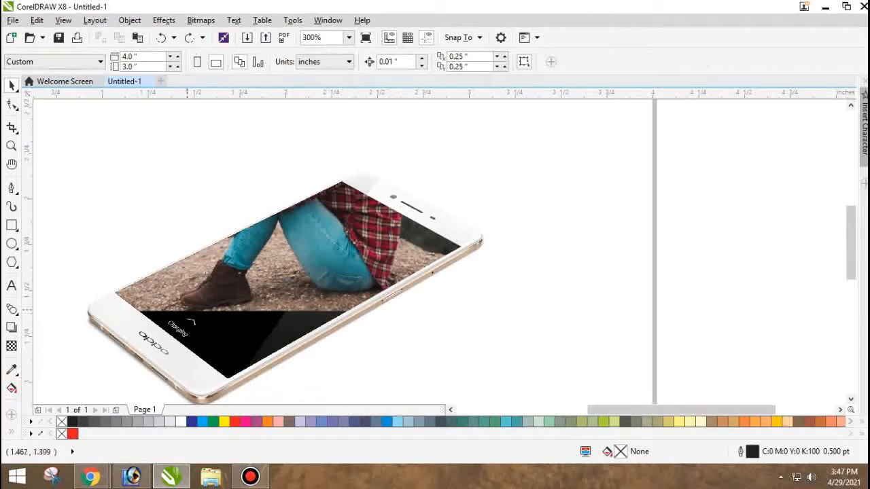
Bring the full, unclipped photo back over the phone at X 1.767, Y 2.126 inches.
{"action": "scroll", "coordinate": [187, 311], "scroll_direction": "up", "scroll_amount": 1}
{"action": "scroll", "coordinate": [220, 286], "scroll_direction": "down", "scroll_amount": 1}
{"action": "left_click", "coordinate": [168, 275]}
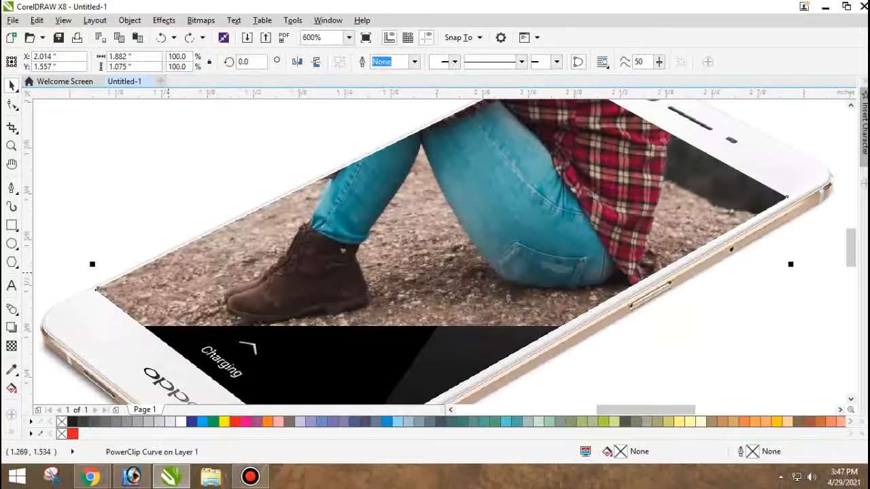
{"action": "scroll", "coordinate": [167, 275], "scroll_direction": "up", "scroll_amount": 1}
{"action": "scroll", "coordinate": [168, 275], "scroll_direction": "down", "scroll_amount": 2}
{"action": "scroll", "coordinate": [168, 275], "scroll_direction": "up", "scroll_amount": 1}
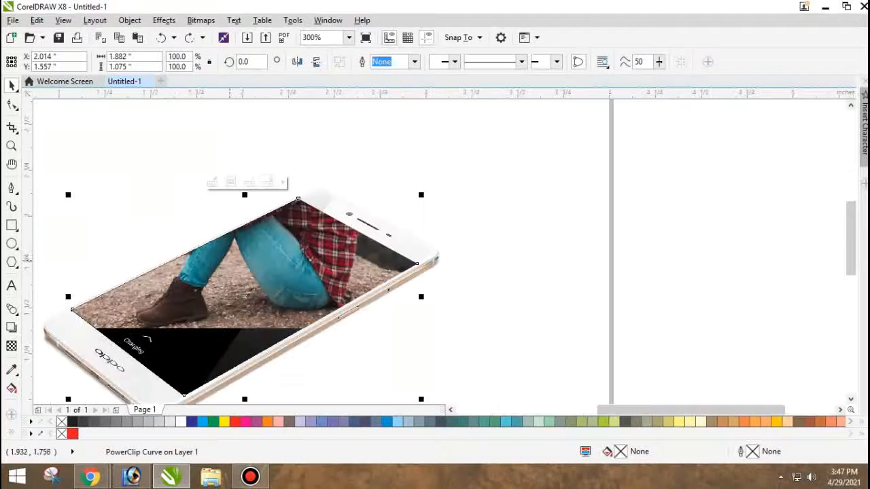
{"action": "scroll", "coordinate": [295, 206], "scroll_direction": "up", "scroll_amount": 1}
{"action": "scroll", "coordinate": [305, 224], "scroll_direction": "down", "scroll_amount": 1}
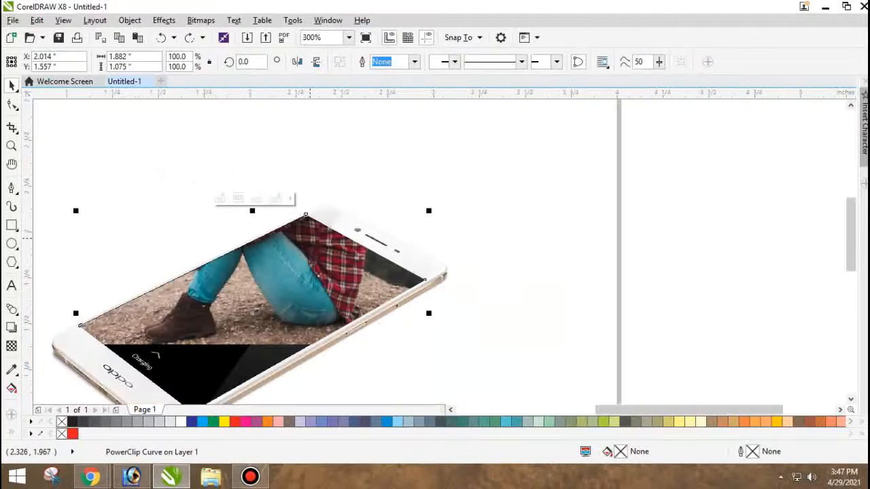
{"action": "left_click", "coordinate": [314, 261], "text": "ctrl"}
{"action": "scroll", "coordinate": [315, 265], "scroll_direction": "down", "scroll_amount": 1}
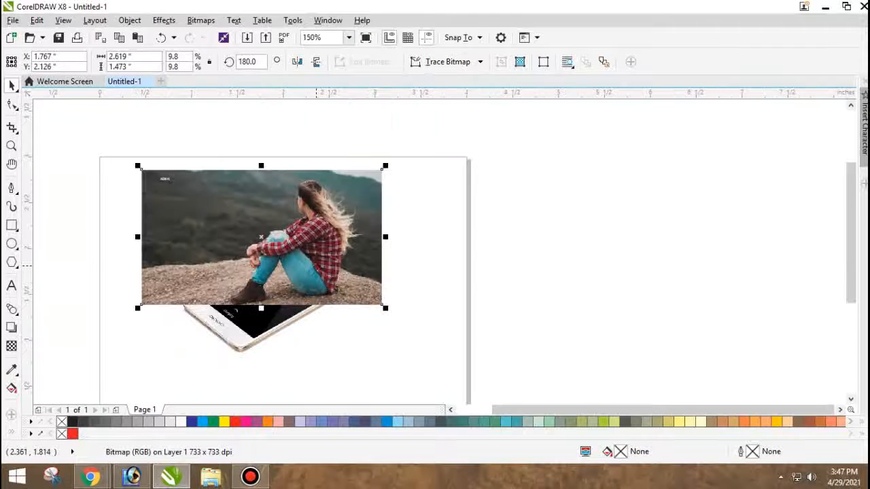
Try moving the full photo aside, off the phone.
{"action": "left_click", "coordinate": [408, 286], "text": "ctrl"}
{"action": "scroll", "coordinate": [287, 272], "scroll_direction": "up", "scroll_amount": 1}
{"action": "left_click_drag", "start_coordinate": [287, 270], "coordinate": [414, 282]}
{"action": "key", "text": "ctrl+z"}
{"action": "key", "text": "ctrl+z"}
{"action": "key", "text": "ctrl+z"}
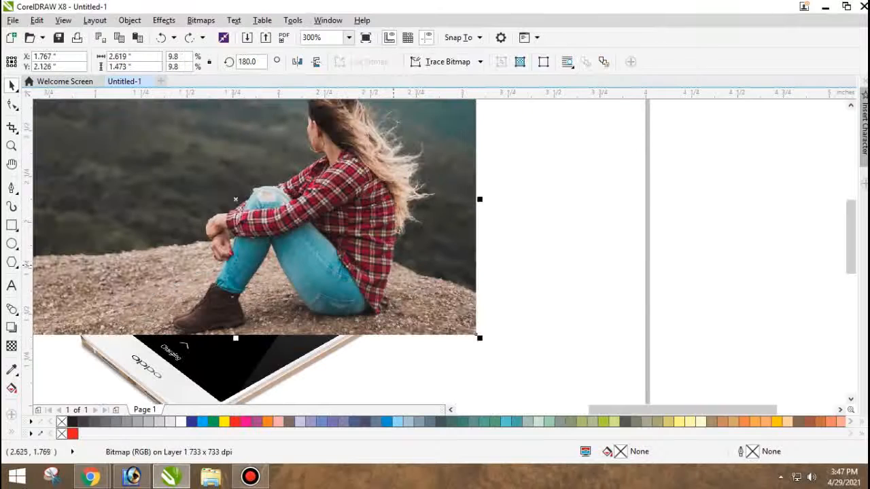
{"action": "key", "text": "ctrl+z"}
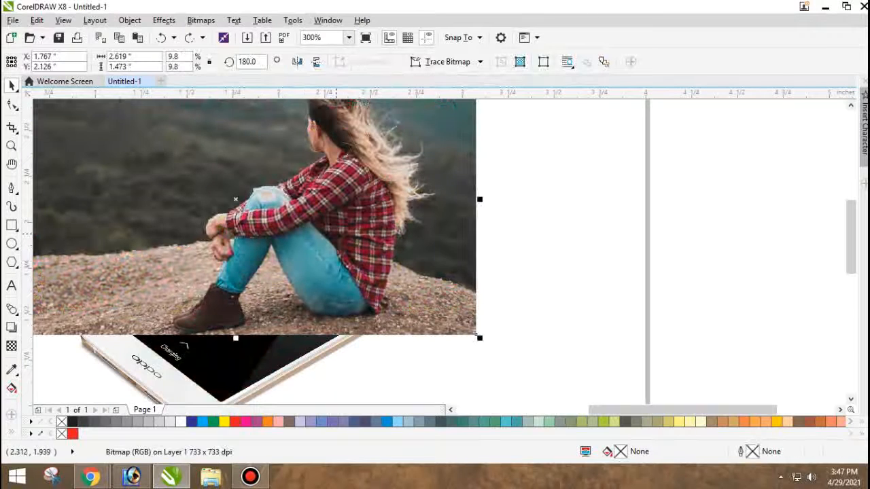
{"action": "scroll", "coordinate": [336, 234], "scroll_direction": "down", "scroll_amount": 1}
{"action": "left_click_drag", "start_coordinate": [319, 248], "coordinate": [567, 209]}
{"action": "key", "text": "ctrl+z"}
Give the PowerClip shape on the phone's screen a white hairline outline.
{"action": "scroll", "coordinate": [332, 244], "scroll_direction": "up", "scroll_amount": 1}
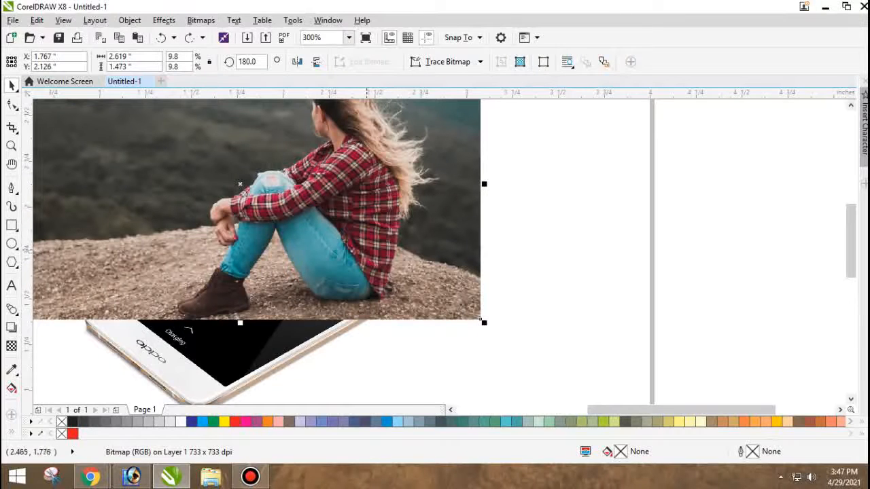
{"action": "scroll", "coordinate": [183, 289], "scroll_direction": "up", "scroll_amount": 2}
{"action": "scroll", "coordinate": [203, 308], "scroll_direction": "down", "scroll_amount": 2}
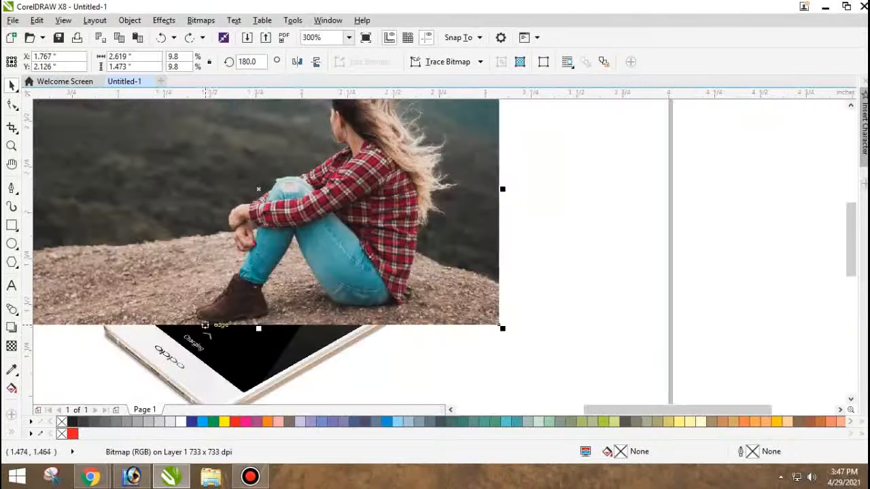
{"action": "left_click", "coordinate": [208, 352]}
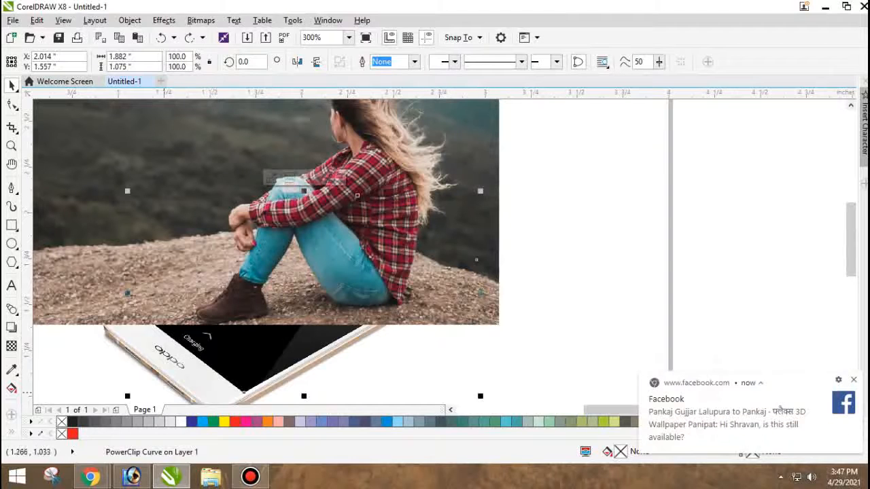
{"action": "left_click", "coordinate": [502, 180]}
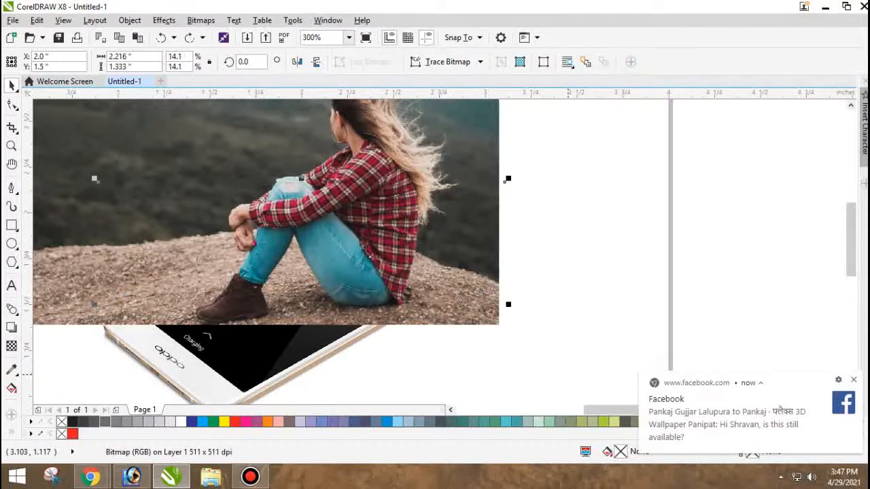
{"action": "left_click", "coordinate": [854, 380]}
{"action": "left_click", "coordinate": [527, 310]}
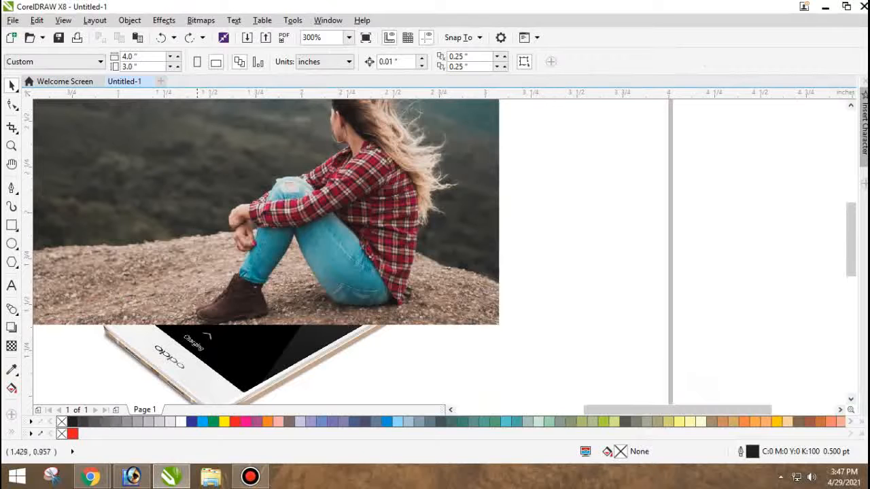
{"action": "left_click", "coordinate": [170, 211]}
{"action": "right_click", "coordinate": [181, 422]}
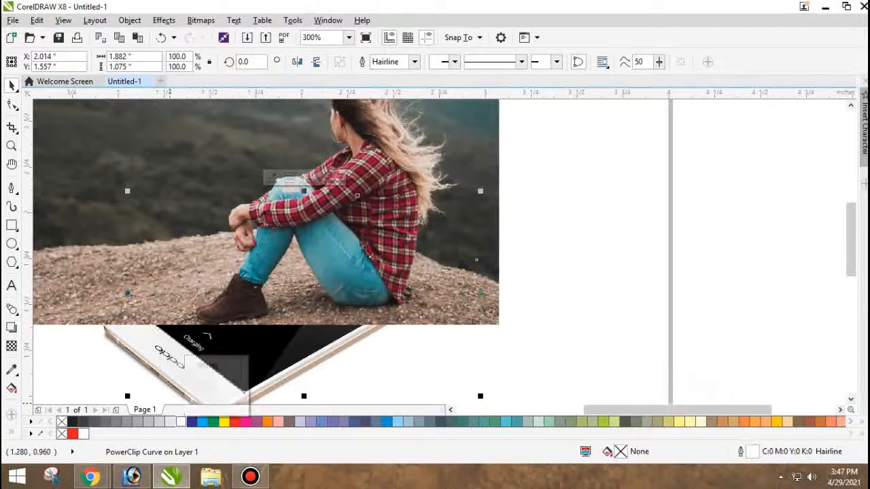
{"action": "key", "text": "ctrl+z"}
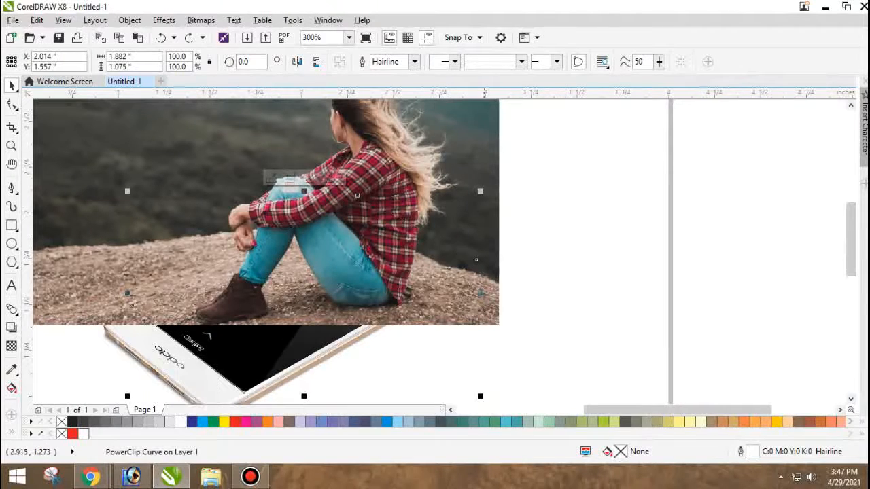
Reorder the white-outlined screen shape so it lies in front of the full photo.
{"action": "left_click", "coordinate": [186, 315]}
{"action": "left_click", "coordinate": [195, 337]}
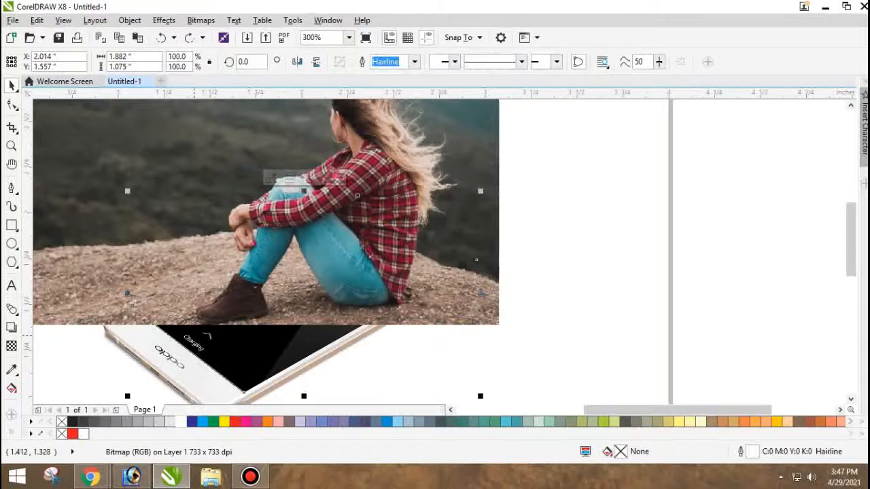
{"action": "scroll", "coordinate": [175, 315], "scroll_direction": "up", "scroll_amount": 1}
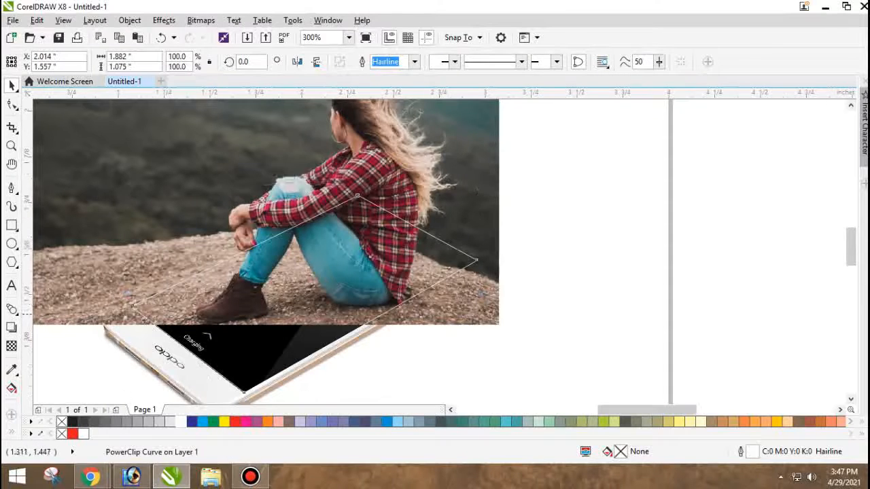
Select the full photo and switch to the Pen tool for tracing the seated woman.
{"action": "left_click", "coordinate": [160, 308]}
{"action": "scroll", "coordinate": [232, 272], "scroll_direction": "up", "scroll_amount": 1}
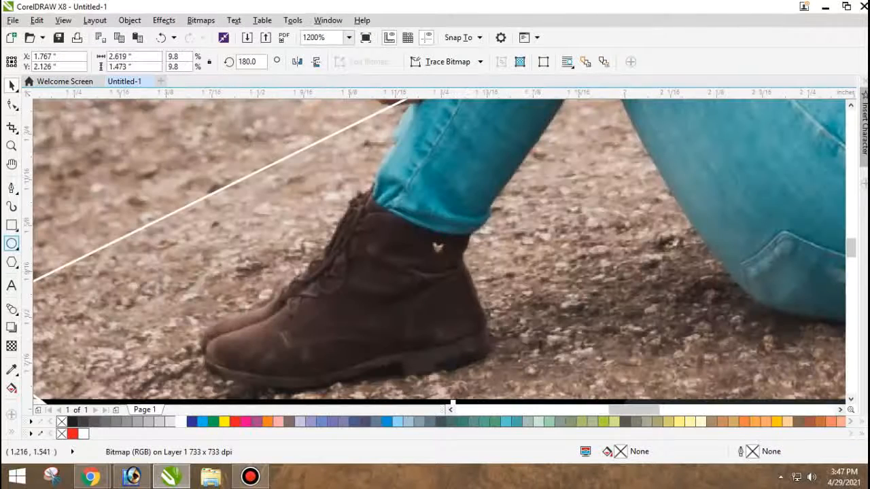
{"action": "left_click", "coordinate": [12, 188]}
{"action": "left_click", "coordinate": [41, 232]}
{"action": "scroll", "coordinate": [220, 244], "scroll_direction": "down", "scroll_amount": 1}
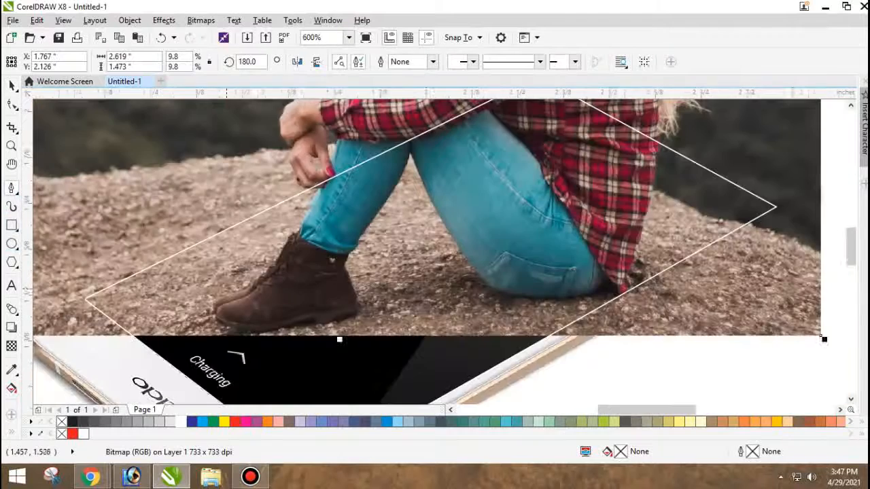
{"action": "scroll", "coordinate": [220, 245], "scroll_direction": "up", "scroll_amount": 2}
{"action": "left_click", "coordinate": [189, 353]}
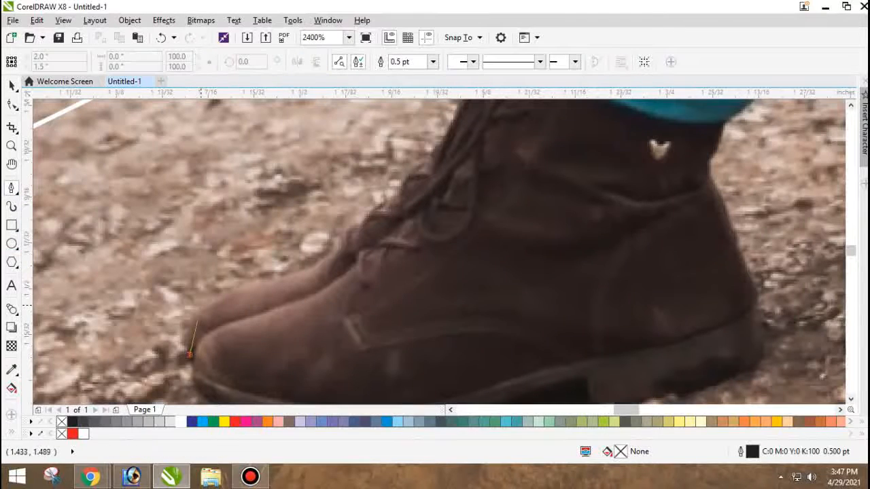
{"action": "scroll", "coordinate": [217, 314], "scroll_direction": "down", "scroll_amount": 2}
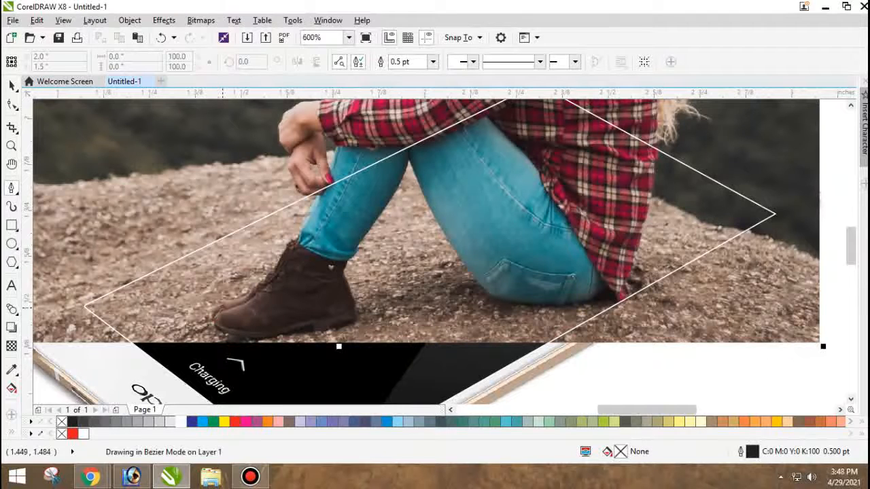
{"action": "left_click", "coordinate": [222, 308]}
{"action": "key", "text": "ctrl+z"}
Start the woman's outline with the Pen tool beneath the knuckles of her lower hand, with a 0.1 pt outline width.
{"action": "scroll", "coordinate": [308, 209], "scroll_direction": "down", "scroll_amount": 1}
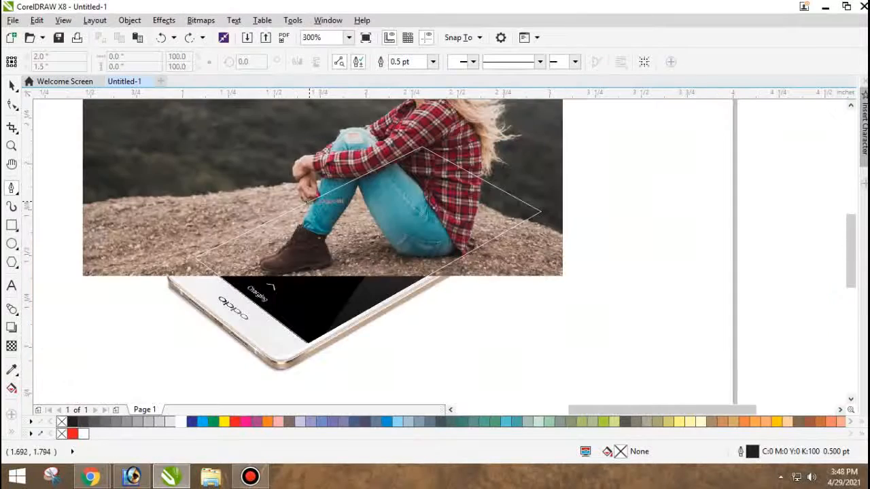
{"action": "scroll", "coordinate": [308, 201], "scroll_direction": "up", "scroll_amount": 3}
{"action": "key", "text": "space"}
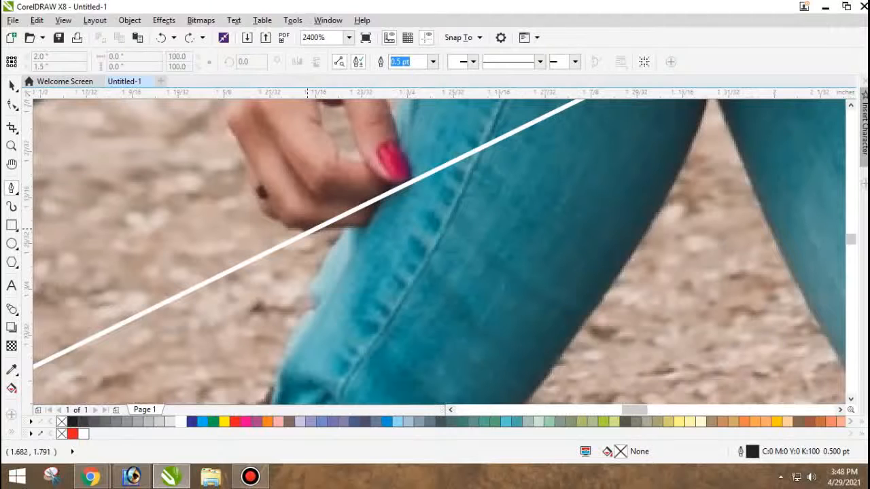
{"action": "left_click", "coordinate": [270, 225]}
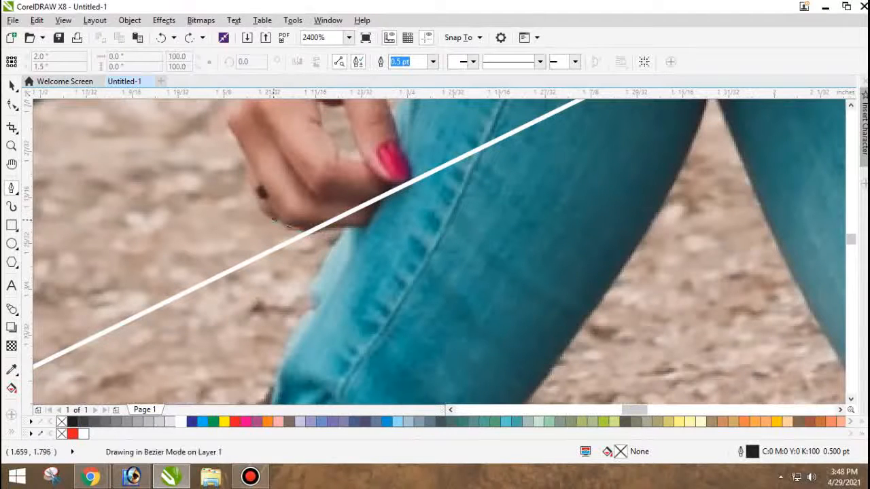
{"action": "left_click", "coordinate": [304, 232]}
{"action": "left_click_drag", "start_coordinate": [249, 193], "coordinate": [248, 181]}
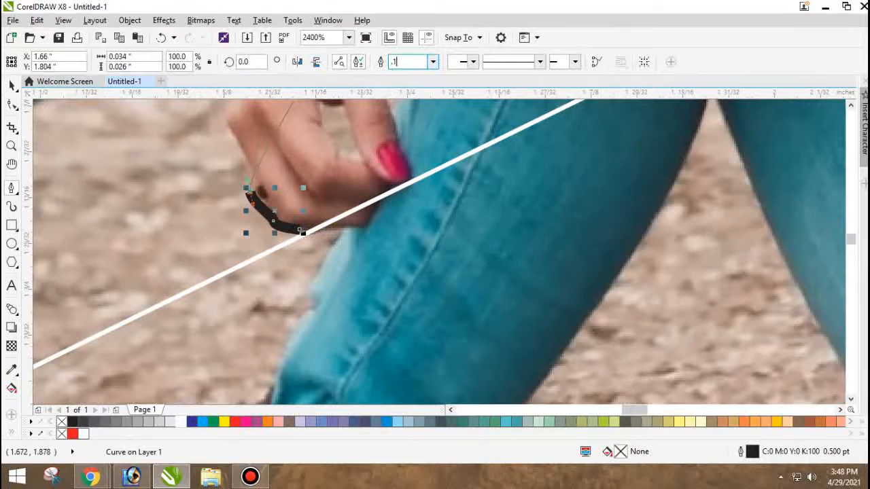
{"action": "key", "text": "Return"}
Continue the pen path up the outer edge of the lower hand to the underside of the upper hand.
{"action": "scroll", "coordinate": [245, 262], "scroll_direction": "down", "scroll_amount": 1}
{"action": "scroll", "coordinate": [245, 192], "scroll_direction": "up", "scroll_amount": 2}
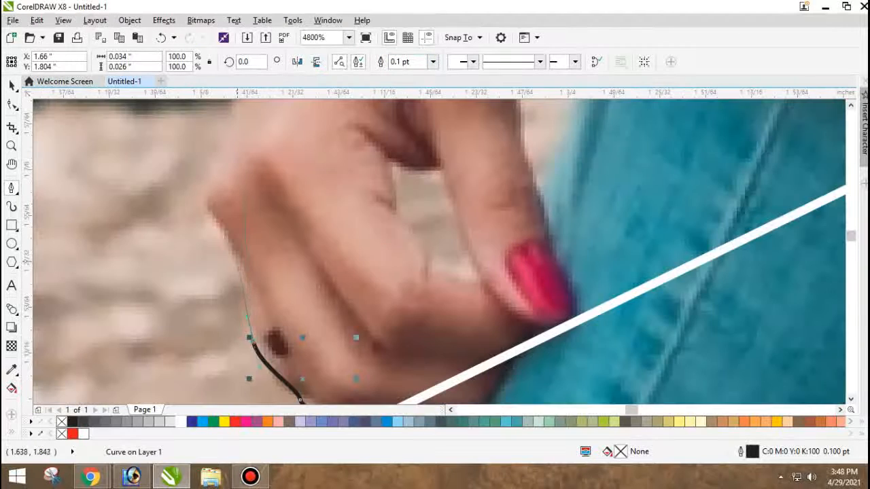
{"action": "left_click_drag", "start_coordinate": [237, 258], "coordinate": [235, 252]}
{"action": "left_click_drag", "start_coordinate": [203, 190], "coordinate": [205, 182]}
{"action": "scroll", "coordinate": [202, 242], "scroll_direction": "down", "scroll_amount": 3}
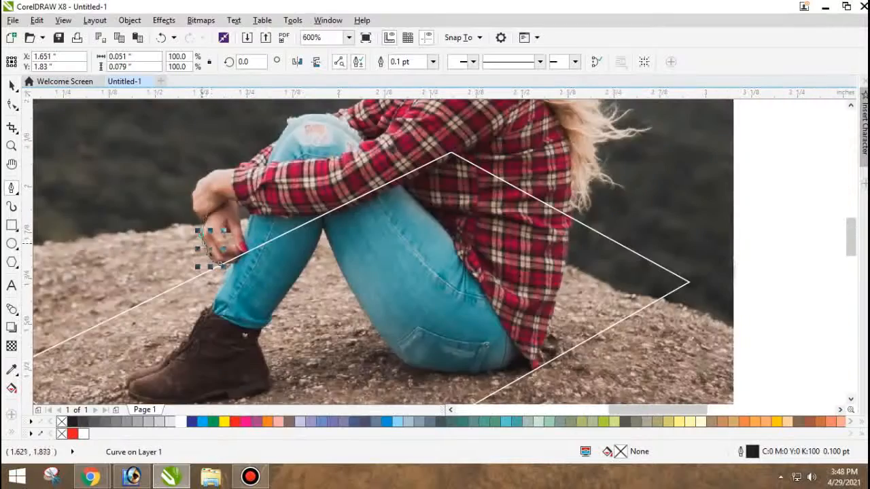
{"action": "scroll", "coordinate": [204, 228], "scroll_direction": "up", "scroll_amount": 3}
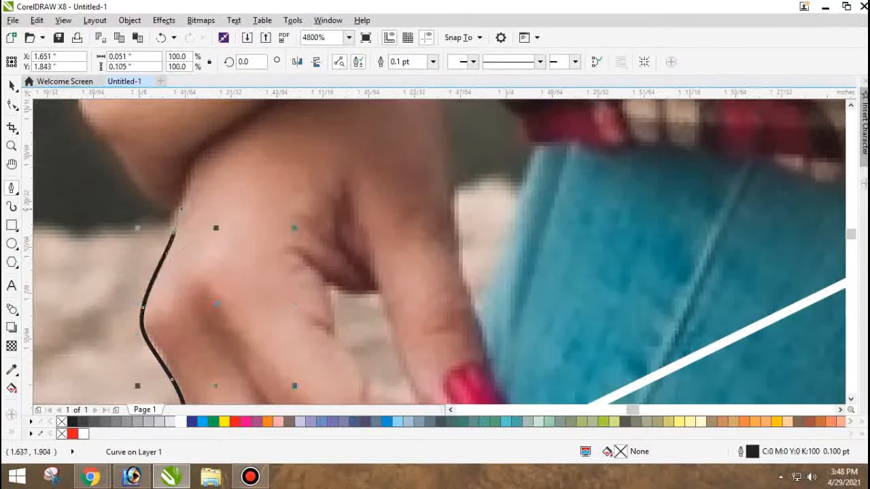
{"action": "left_click", "coordinate": [156, 199]}
{"action": "left_click_drag", "start_coordinate": [112, 149], "coordinate": [104, 139]}
Extend the path around the underside and outer knuckles of the upper hand.
{"action": "scroll", "coordinate": [153, 191], "scroll_direction": "down", "scroll_amount": 3}
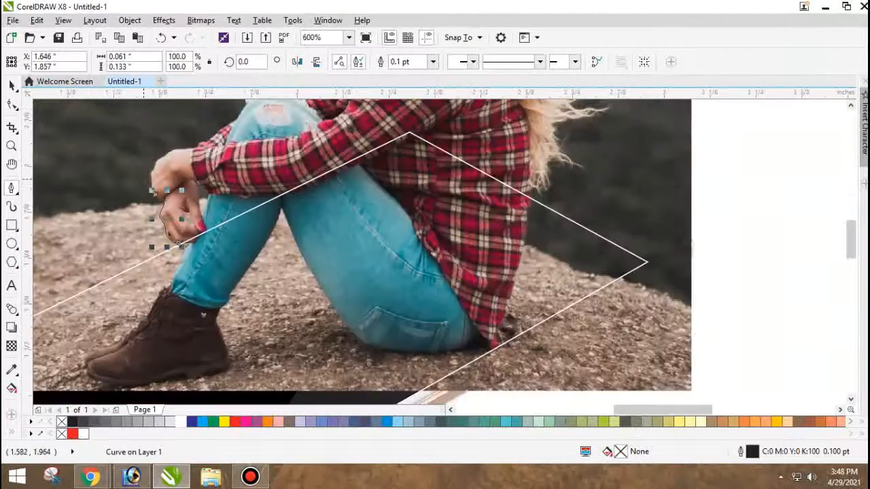
{"action": "scroll", "coordinate": [145, 178], "scroll_direction": "up", "scroll_amount": 3}
{"action": "left_click_drag", "start_coordinate": [188, 263], "coordinate": [181, 216]}
{"action": "left_click_drag", "start_coordinate": [178, 166], "coordinate": [168, 148]}
{"action": "left_click_drag", "start_coordinate": [201, 119], "coordinate": [202, 119]}
Trace over the back of the upper hand and wrist onto the plaid sleeve cuff.
{"action": "scroll", "coordinate": [176, 221], "scroll_direction": "down", "scroll_amount": 3}
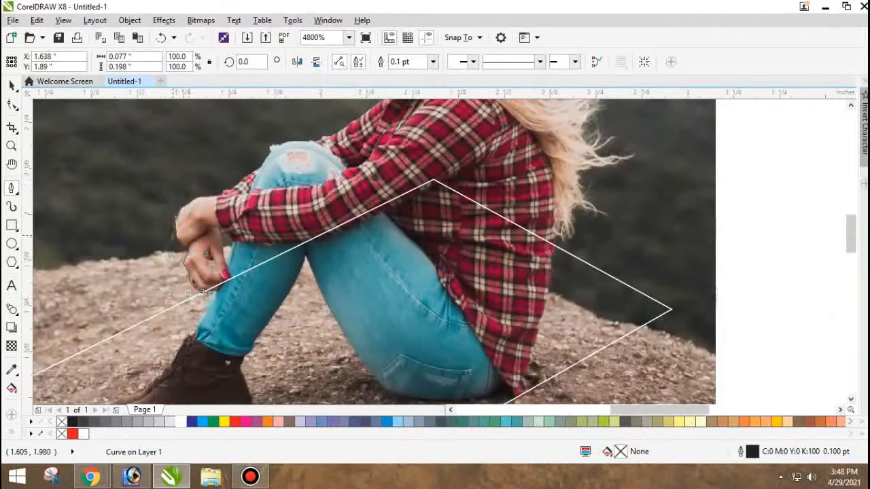
{"action": "scroll", "coordinate": [180, 192], "scroll_direction": "up", "scroll_amount": 3}
{"action": "left_click_drag", "start_coordinate": [162, 343], "coordinate": [166, 325]}
{"action": "left_click_drag", "start_coordinate": [204, 288], "coordinate": [230, 276]}
{"action": "left_click_drag", "start_coordinate": [271, 240], "coordinate": [285, 228]}
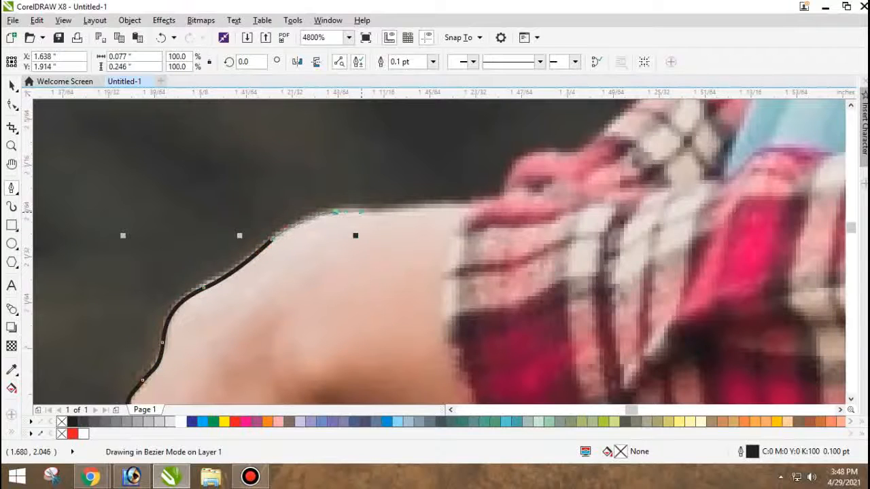
{"action": "left_click_drag", "start_coordinate": [362, 213], "coordinate": [363, 212]}
{"action": "left_click_drag", "start_coordinate": [430, 209], "coordinate": [592, 154]}
Continue the outline along the far sleeve edge, up the shin of the jeans and over the raised knee.
{"action": "scroll", "coordinate": [286, 227], "scroll_direction": "down", "scroll_amount": 3}
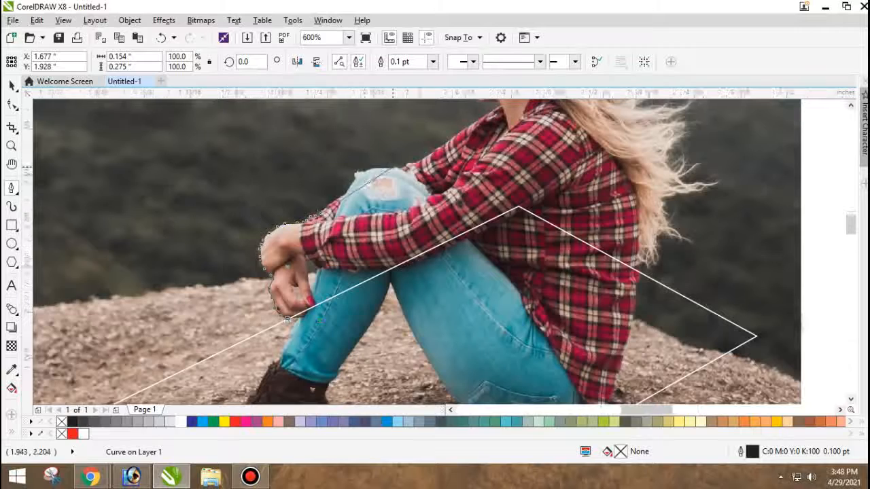
{"action": "scroll", "coordinate": [380, 169], "scroll_direction": "up", "scroll_amount": 2}
{"action": "left_click", "coordinate": [152, 299]}
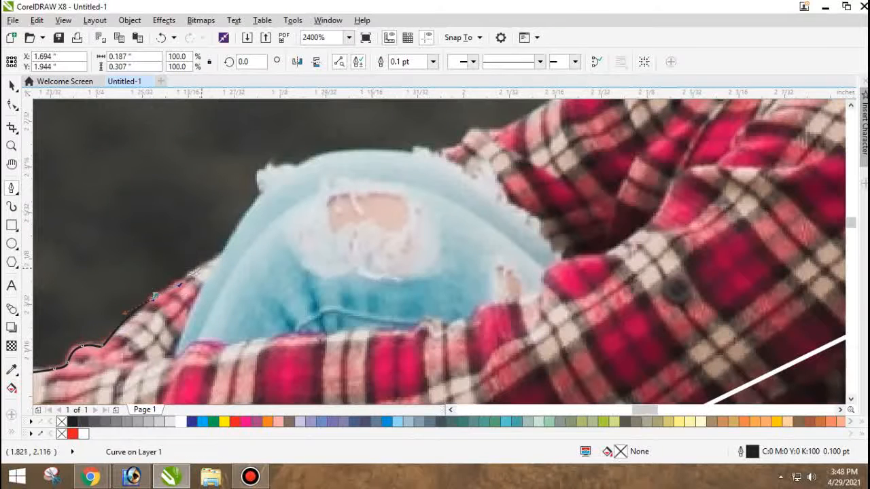
{"action": "left_click", "coordinate": [211, 259]}
{"action": "left_click", "coordinate": [235, 237]}
{"action": "left_click", "coordinate": [259, 196]}
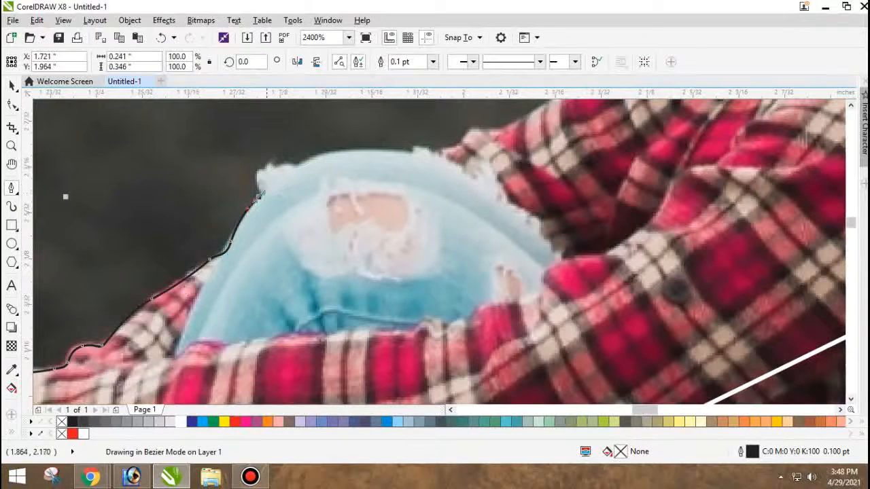
{"action": "left_click_drag", "start_coordinate": [302, 164], "coordinate": [308, 160]}
{"action": "left_click_drag", "start_coordinate": [367, 150], "coordinate": [423, 153]}
Trace from the top of the knee along the upper edge of the far sleeve to the shoulder.
{"action": "scroll", "coordinate": [423, 153], "scroll_direction": "down", "scroll_amount": 5}
{"action": "scroll", "coordinate": [102, 233], "scroll_direction": "up", "scroll_amount": 5}
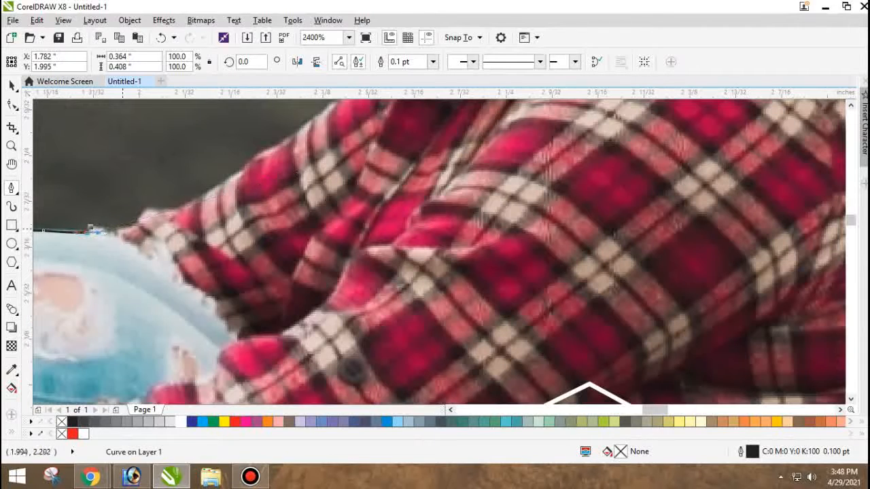
{"action": "left_click_drag", "start_coordinate": [107, 235], "coordinate": [117, 232]}
{"action": "left_click_drag", "start_coordinate": [158, 210], "coordinate": [175, 206]}
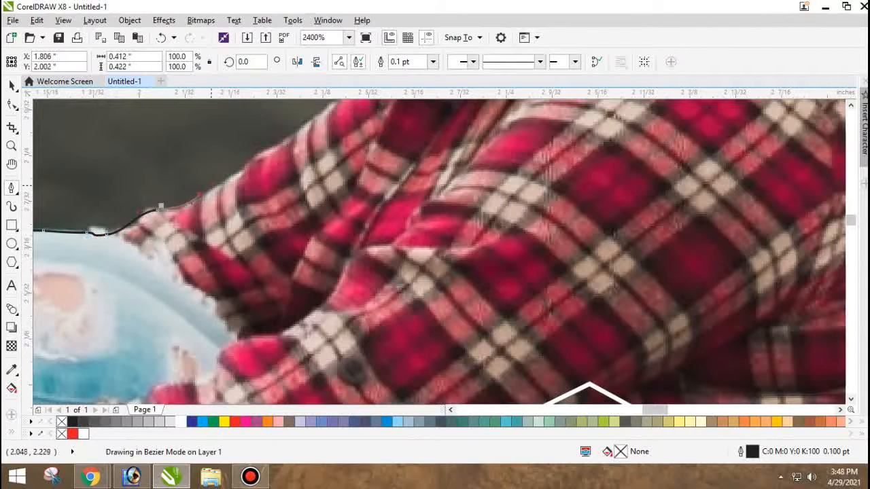
{"action": "scroll", "coordinate": [190, 229], "scroll_direction": "down", "scroll_amount": 4}
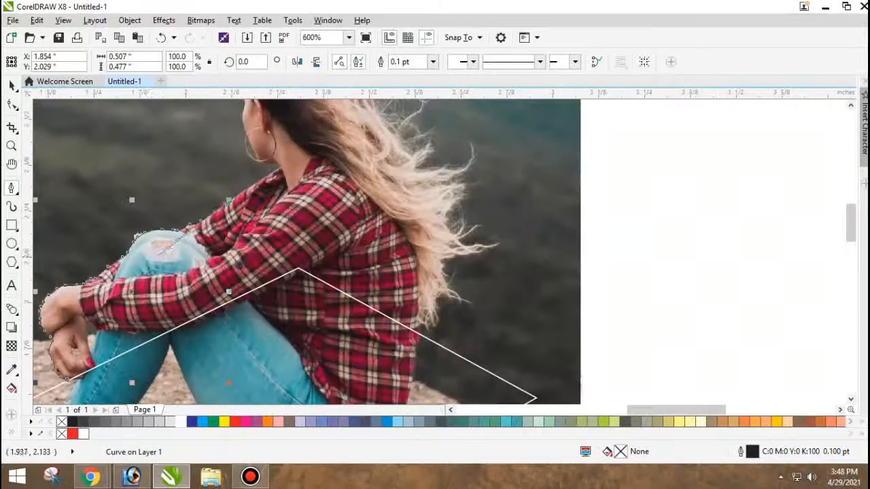
{"action": "scroll", "coordinate": [260, 156], "scroll_direction": "up", "scroll_amount": 6}
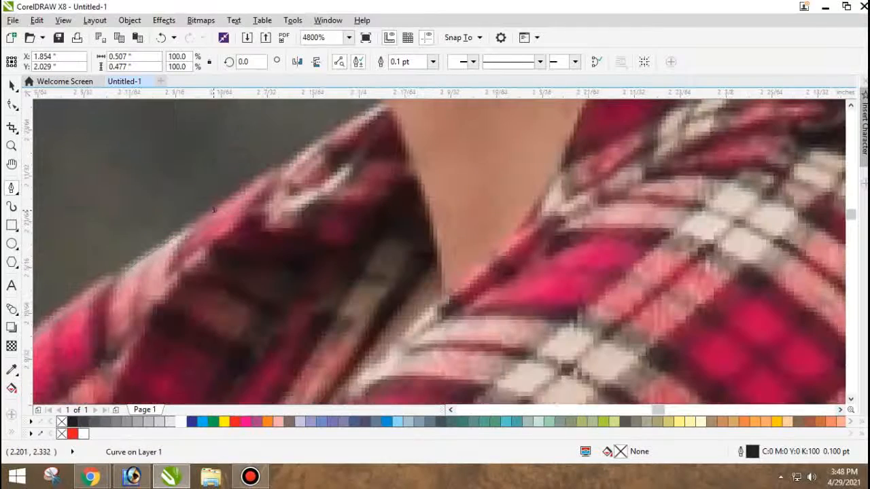
{"action": "left_click", "coordinate": [214, 210]}
Continue the path along the shirt collar to the neck, and beneath the jaw to the hoop earring.
{"action": "scroll", "coordinate": [299, 155], "scroll_direction": "down", "scroll_amount": 3}
{"action": "scroll", "coordinate": [280, 204], "scroll_direction": "up", "scroll_amount": 2}
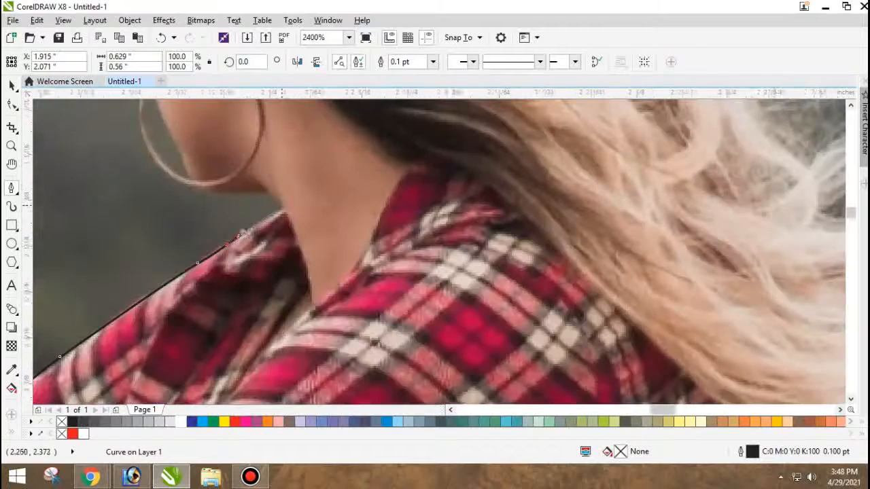
{"action": "scroll", "coordinate": [272, 211], "scroll_direction": "up", "scroll_amount": 1}
{"action": "left_click", "coordinate": [277, 216]}
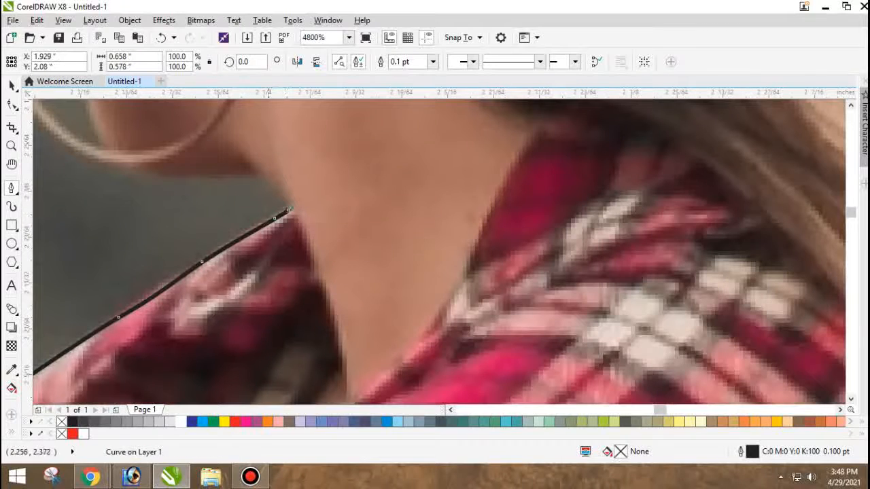
{"action": "left_click_drag", "start_coordinate": [261, 176], "coordinate": [291, 169]}
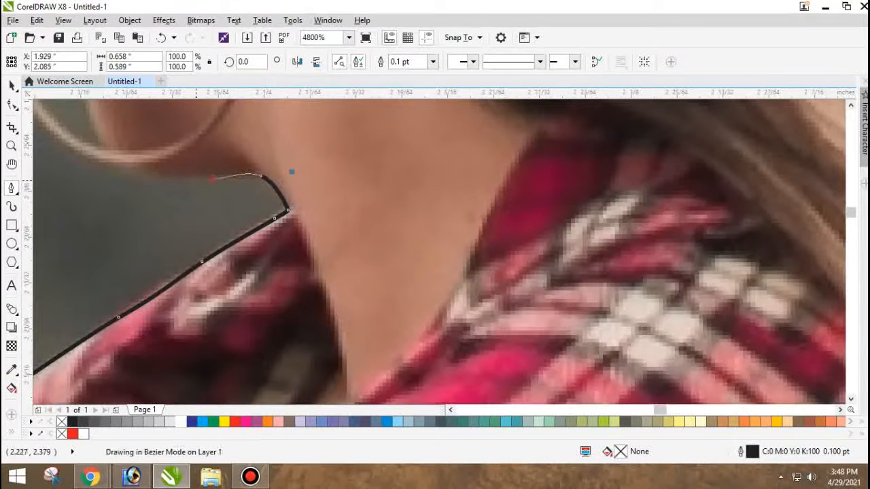
{"action": "left_click", "coordinate": [214, 178]}
{"action": "left_click", "coordinate": [112, 166]}
Trace the outer lower curve of the hoop earring, redoing the node that does not follow its edge.
{"action": "scroll", "coordinate": [112, 166], "scroll_direction": "down", "scroll_amount": 5}
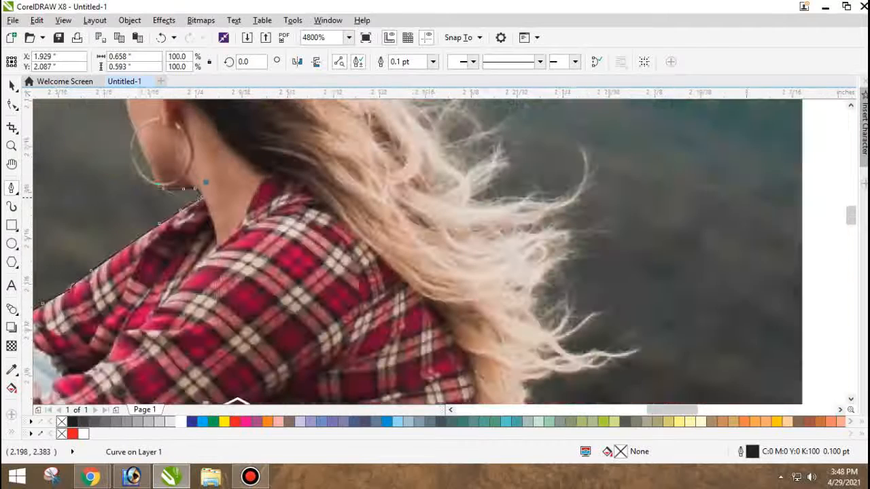
{"action": "scroll", "coordinate": [129, 185], "scroll_direction": "up", "scroll_amount": 5}
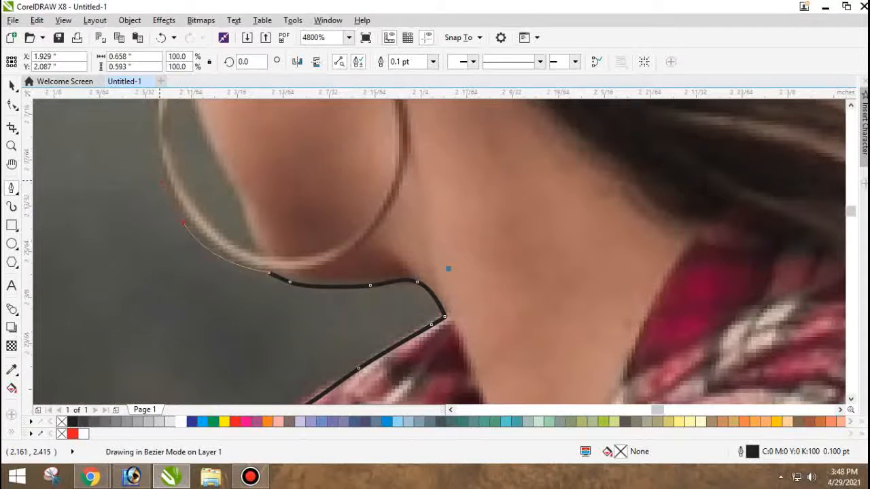
{"action": "left_click_drag", "start_coordinate": [161, 182], "coordinate": [161, 183]}
{"action": "key", "text": "ctrl+z"}
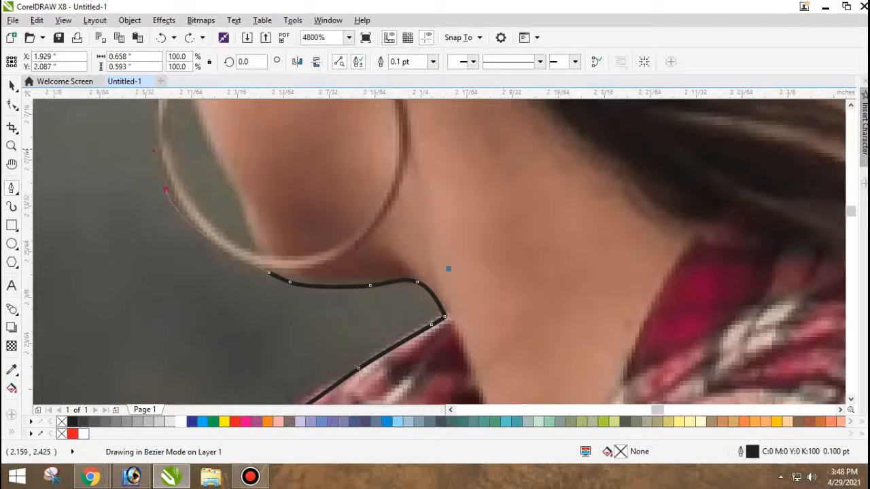
{"action": "key", "text": "Escape"}
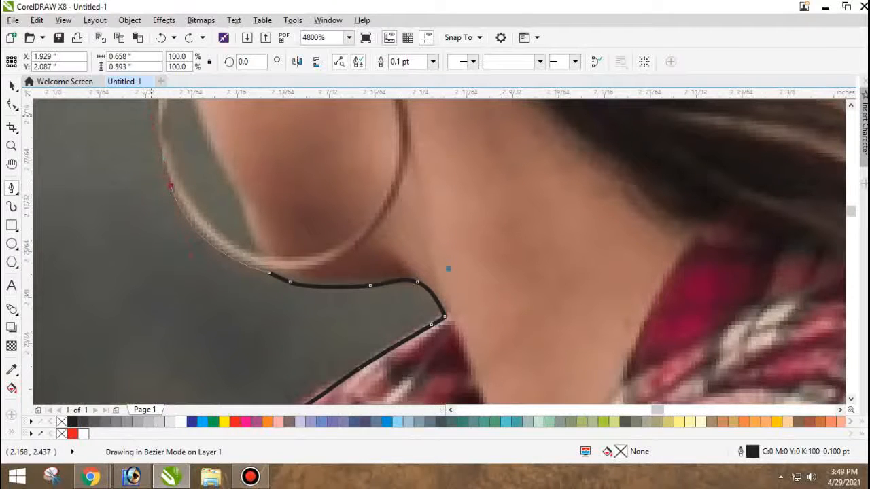
Continue the outline up the remaining outer edge of the earring and along the woman's cheek.
{"action": "scroll", "coordinate": [448, 269], "scroll_direction": "down", "scroll_amount": 2}
{"action": "scroll", "coordinate": [431, 328], "scroll_direction": "up", "scroll_amount": 2}
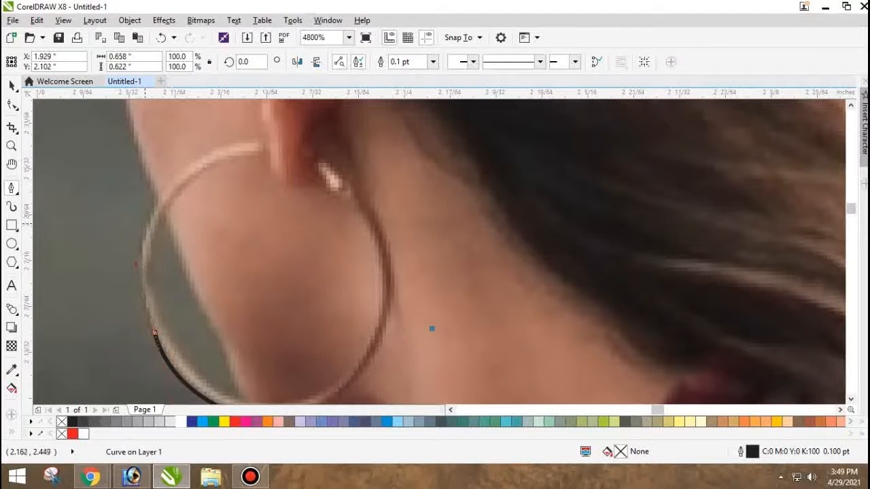
{"action": "scroll", "coordinate": [431, 329], "scroll_direction": "down", "scroll_amount": 2}
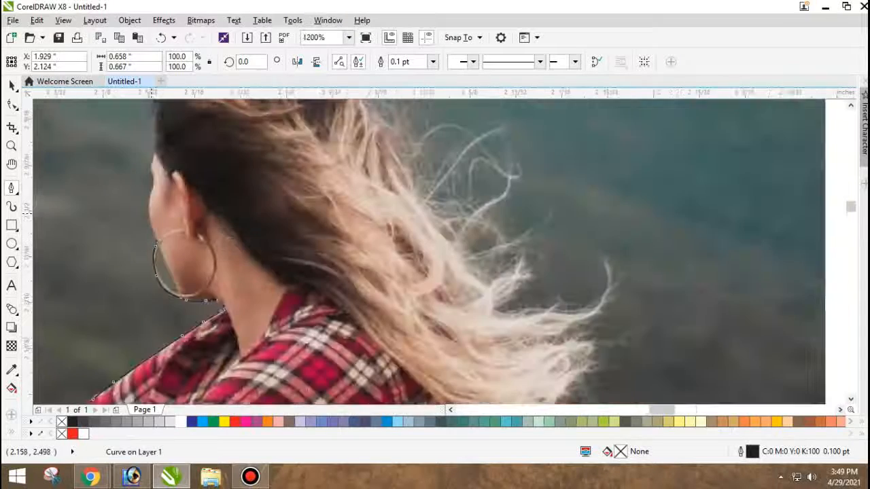
{"action": "scroll", "coordinate": [448, 329], "scroll_direction": "up", "scroll_amount": 2}
{"action": "left_click_drag", "start_coordinate": [143, 202], "coordinate": [144, 170]}
{"action": "left_click_drag", "start_coordinate": [146, 144], "coordinate": [148, 135]}
{"action": "scroll", "coordinate": [168, 183], "scroll_direction": "down", "scroll_amount": 3}
{"action": "scroll", "coordinate": [166, 182], "scroll_direction": "up", "scroll_amount": 3}
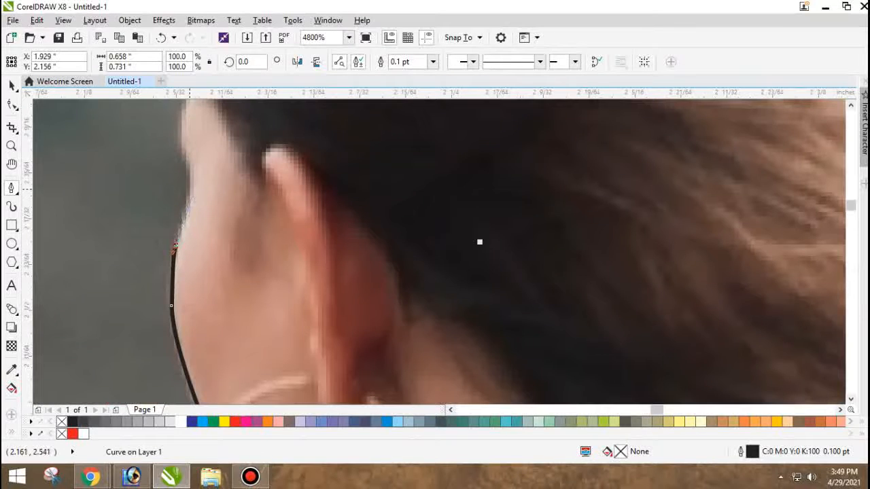
Continue the path up the woman's forehead and along the front edge of her hair.
{"action": "scroll", "coordinate": [355, 159], "scroll_direction": "down", "scroll_amount": 3}
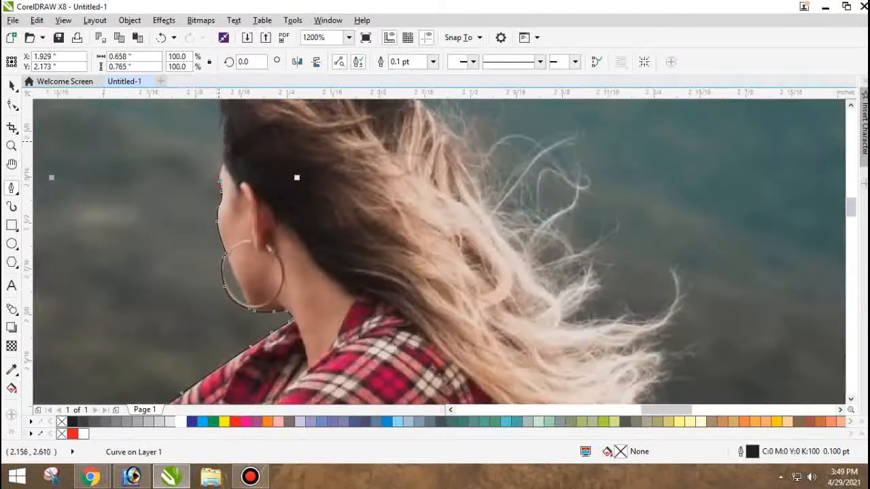
{"action": "scroll", "coordinate": [297, 179], "scroll_direction": "up", "scroll_amount": 3}
{"action": "scroll", "coordinate": [287, 213], "scroll_direction": "down", "scroll_amount": 3}
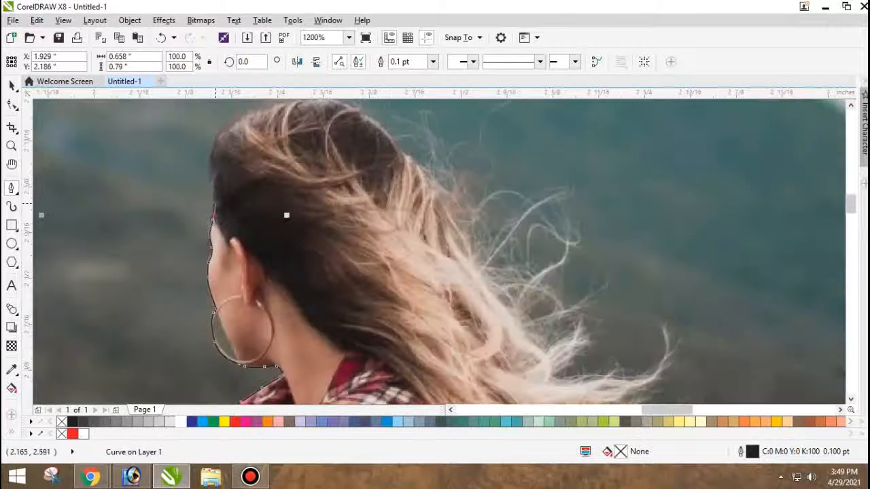
{"action": "scroll", "coordinate": [355, 257], "scroll_direction": "up", "scroll_amount": 2}
{"action": "scroll", "coordinate": [356, 181], "scroll_direction": "down", "scroll_amount": 2}
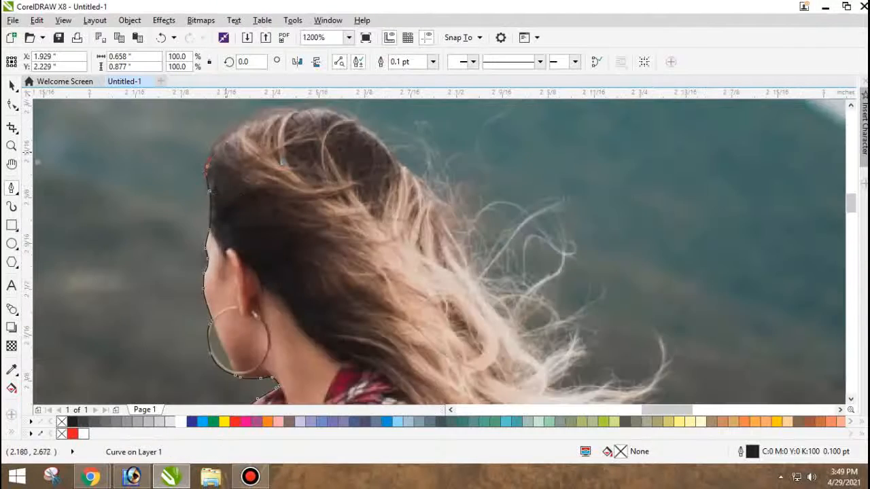
Trace over the crown of the head from the front hairline, redoing the curved node above the forehead.
{"action": "scroll", "coordinate": [255, 204], "scroll_direction": "up", "scroll_amount": 2}
{"action": "left_click_drag", "start_coordinate": [229, 126], "coordinate": [284, 111]}
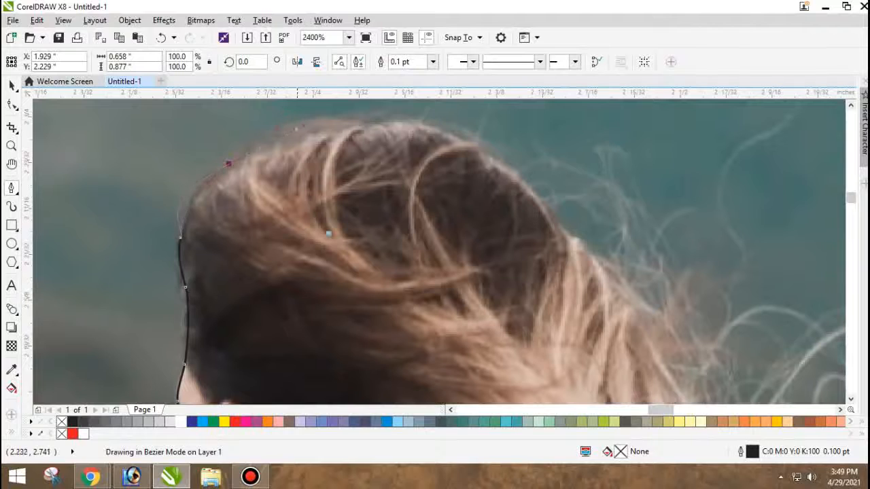
{"action": "key", "text": "ctrl+z"}
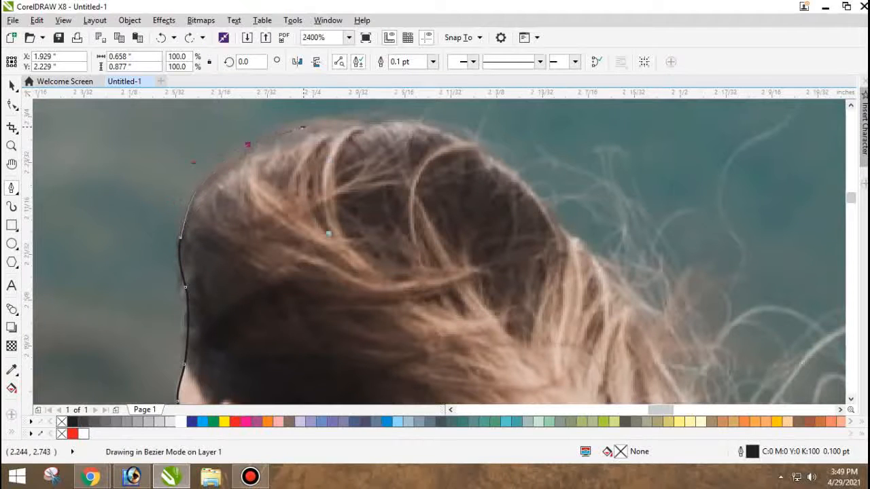
{"action": "left_click_drag", "start_coordinate": [303, 125], "coordinate": [404, 125]}
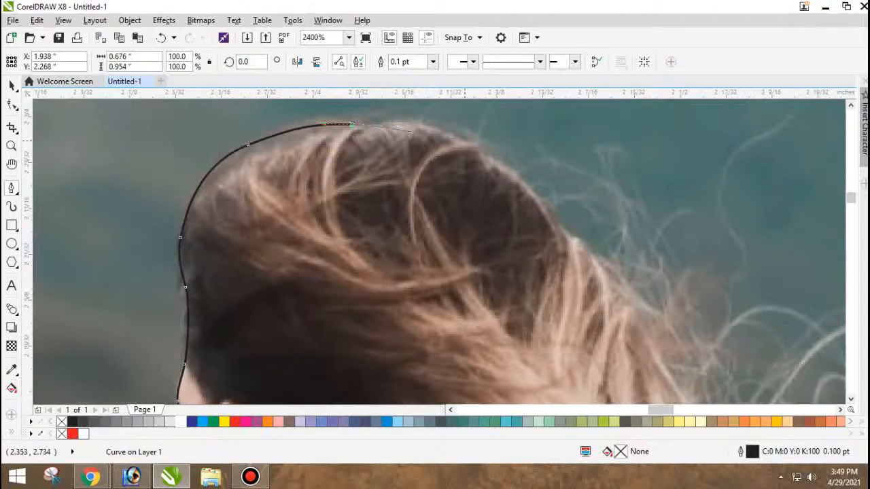
{"action": "left_click_drag", "start_coordinate": [465, 141], "coordinate": [511, 168]}
Trace down the back of the head and the outer edge of the flowing hair, leaving out the loose strands.
{"action": "scroll", "coordinate": [374, 152], "scroll_direction": "down", "scroll_amount": 2}
{"action": "scroll", "coordinate": [469, 185], "scroll_direction": "up", "scroll_amount": 2}
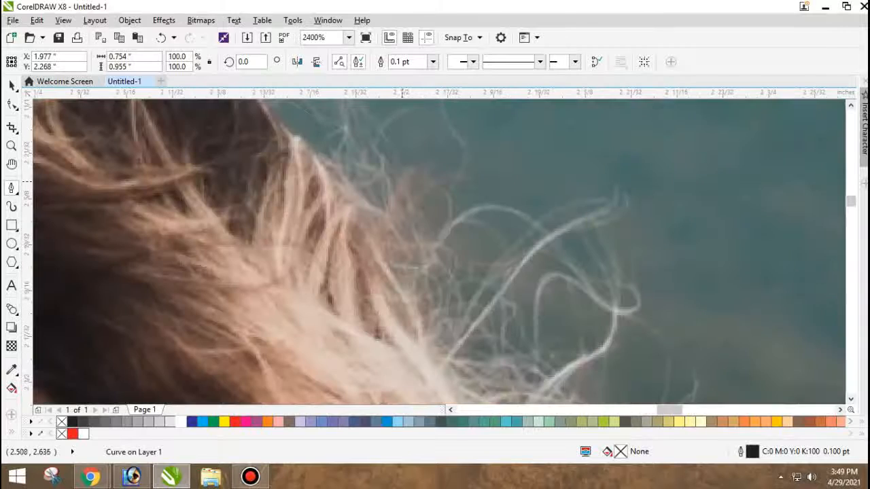
{"action": "left_click_drag", "start_coordinate": [302, 149], "coordinate": [285, 171]}
{"action": "left_click", "coordinate": [348, 195]}
{"action": "scroll", "coordinate": [349, 196], "scroll_direction": "down", "scroll_amount": 3}
{"action": "scroll", "coordinate": [356, 190], "scroll_direction": "up", "scroll_amount": 2}
{"action": "left_click_drag", "start_coordinate": [310, 186], "coordinate": [312, 202]}
{"action": "left_click_drag", "start_coordinate": [325, 210], "coordinate": [346, 240]}
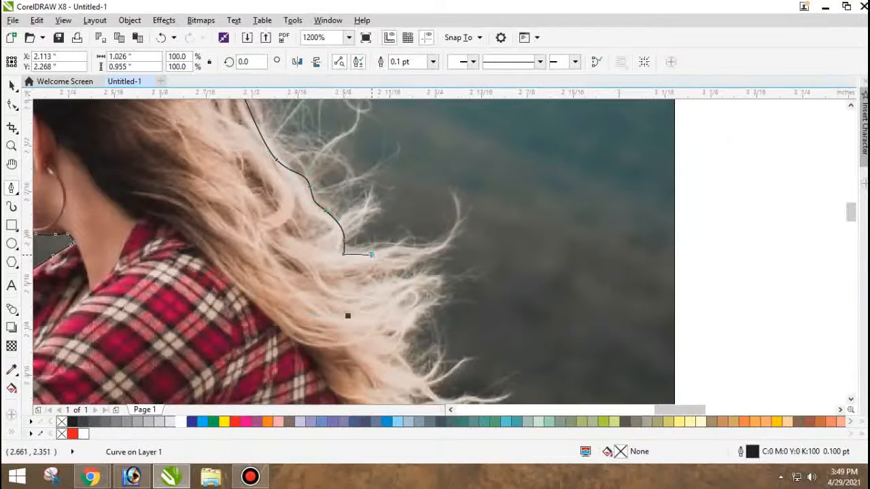
{"action": "left_click", "coordinate": [438, 249]}
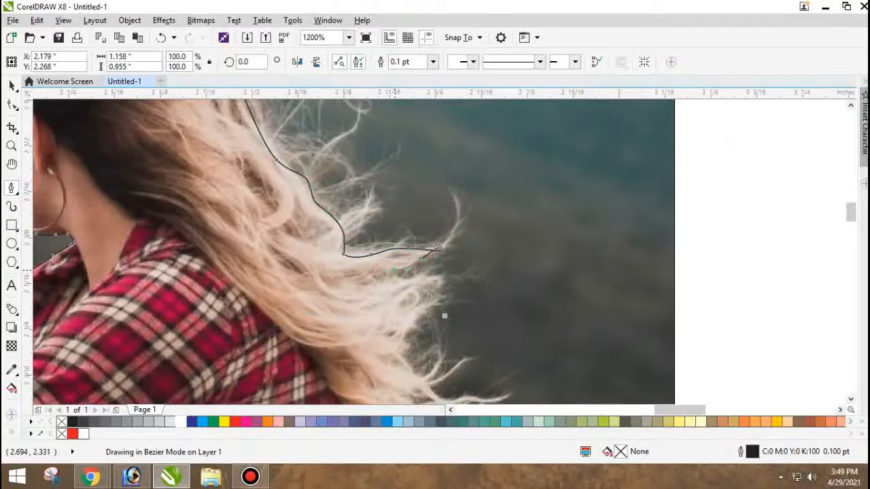
{"action": "left_click", "coordinate": [394, 270]}
{"action": "scroll", "coordinate": [444, 316], "scroll_direction": "down", "scroll_amount": 4}
{"action": "scroll", "coordinate": [435, 313], "scroll_direction": "up", "scroll_amount": 4}
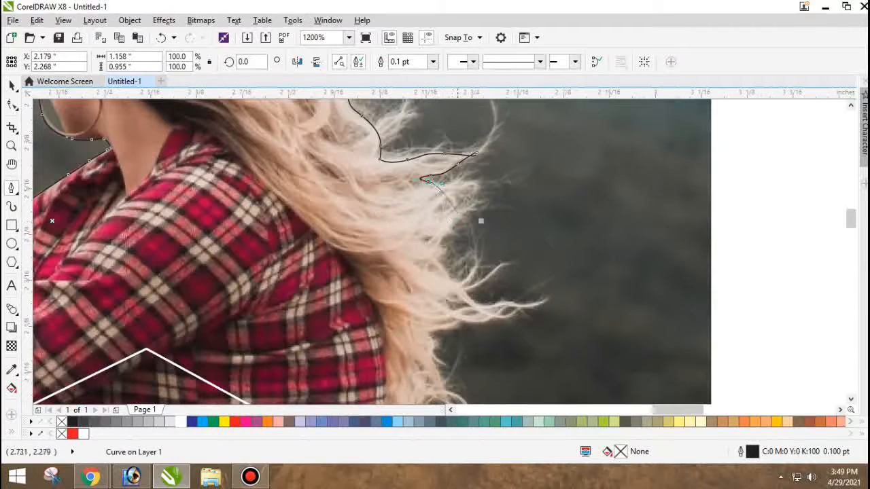
{"action": "left_click_drag", "start_coordinate": [456, 218], "coordinate": [448, 231]}
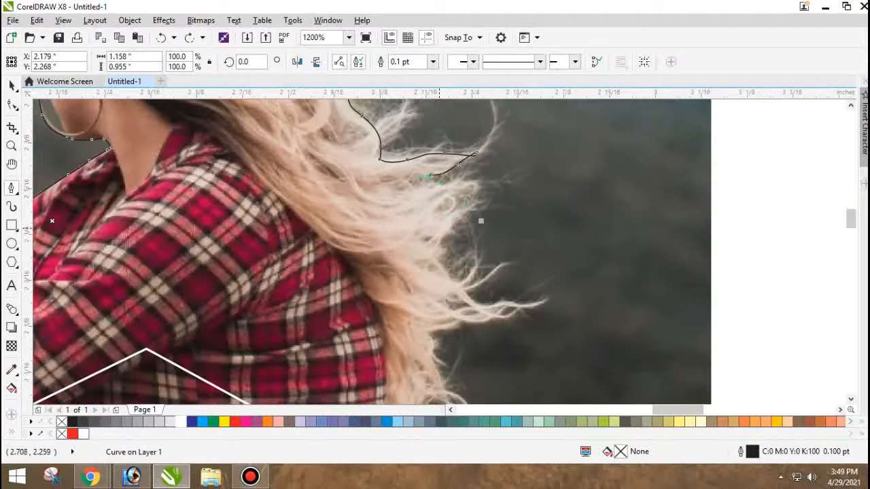
{"action": "key", "text": "ctrl+z"}
{"action": "key", "text": "ctrl+z"}
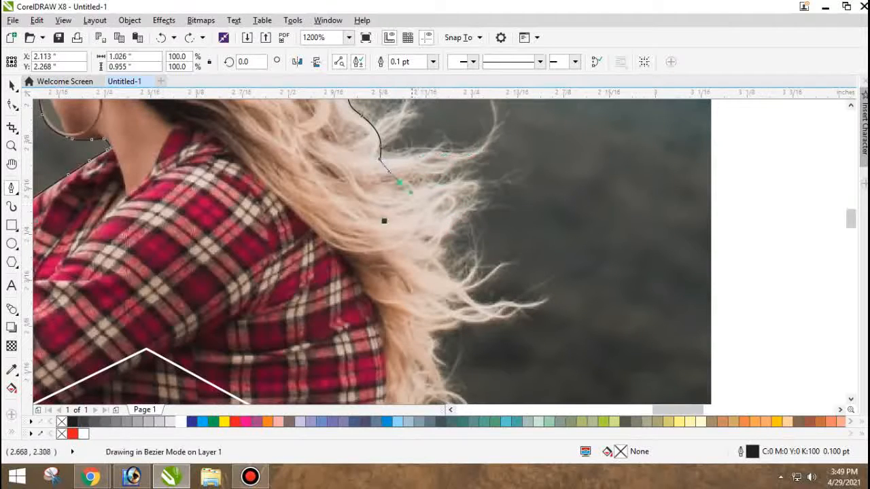
{"action": "key", "text": "ctrl+z"}
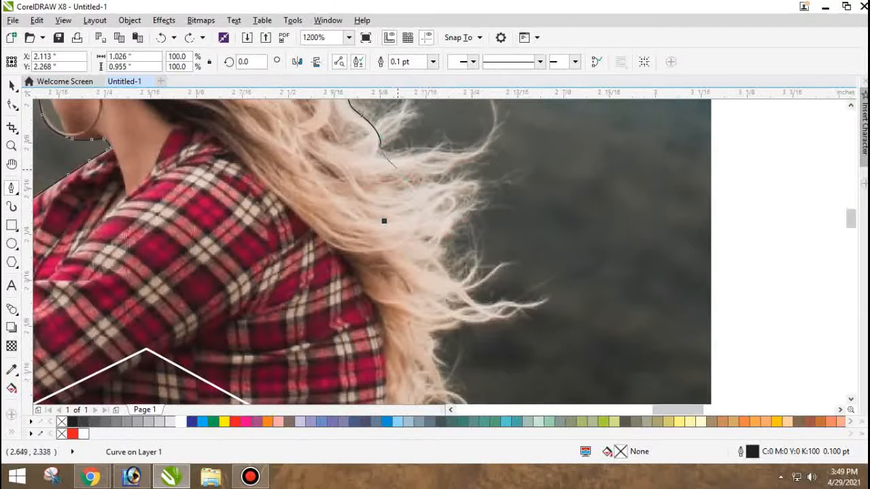
Trace the main body of the hair down its outer edge to the lower back, cutting across the flyaway strands.
{"action": "mouse_move", "coordinate": [400, 174]}
{"action": "left_mouse_down"}
{"action": "mouse_move", "coordinate": [418, 197]}
{"action": "mouse_move", "coordinate": [431, 245]}
{"action": "mouse_move", "coordinate": [426, 287]}
{"action": "left_mouse_up"}
{"action": "left_click_drag", "start_coordinate": [437, 295], "coordinate": [438, 309]}
{"action": "left_click_drag", "start_coordinate": [432, 333], "coordinate": [429, 350]}
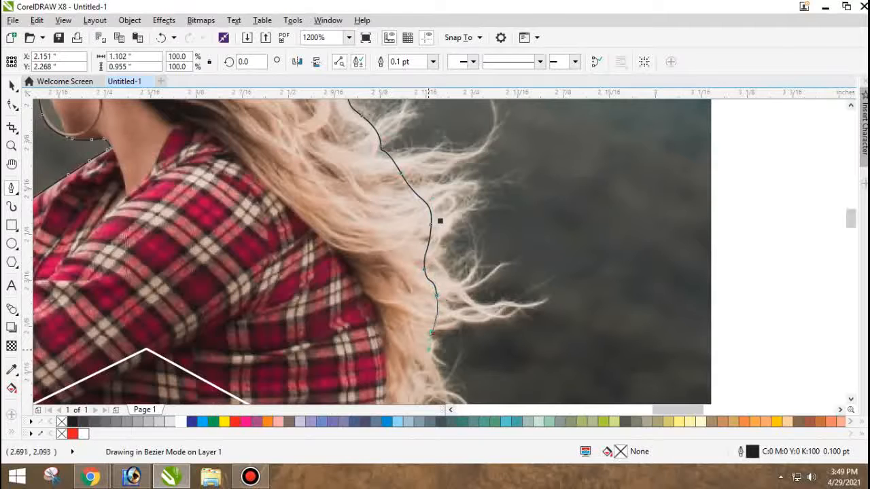
{"action": "scroll", "coordinate": [440, 221], "scroll_direction": "down", "scroll_amount": 3}
{"action": "scroll", "coordinate": [435, 272], "scroll_direction": "up", "scroll_amount": 3}
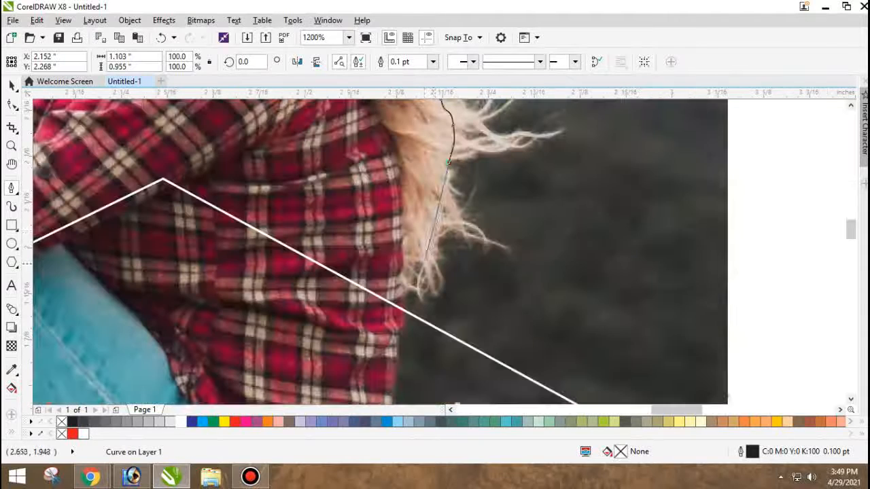
Trace the lower hair ends inward and end the section where the back of the shirt meets the white screen outline.
{"action": "left_click_drag", "start_coordinate": [444, 168], "coordinate": [446, 182]}
{"action": "left_click_drag", "start_coordinate": [444, 225], "coordinate": [434, 245]}
{"action": "left_click_drag", "start_coordinate": [429, 251], "coordinate": [429, 263]}
{"action": "left_click", "coordinate": [416, 269]}
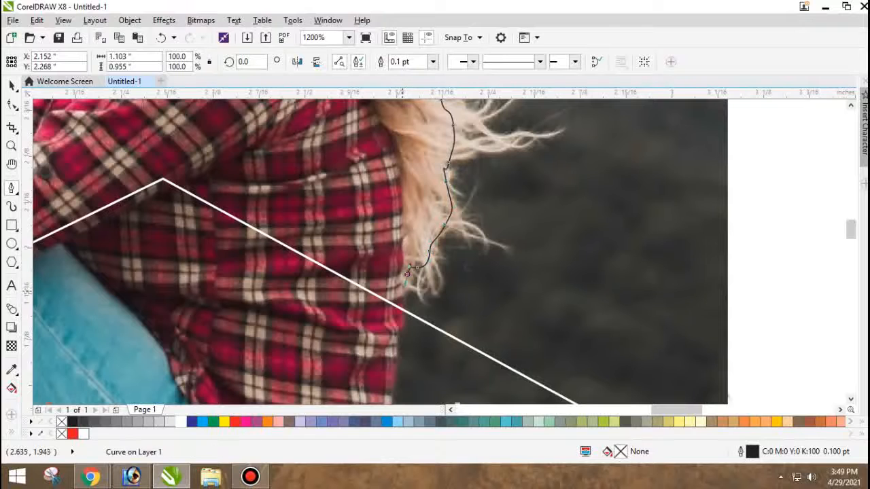
{"action": "left_click", "coordinate": [404, 309]}
Carry the path along the screen outline beyond the photo's right edge, up past its top and back above the photo.
{"action": "scroll", "coordinate": [403, 309], "scroll_direction": "down", "scroll_amount": 3}
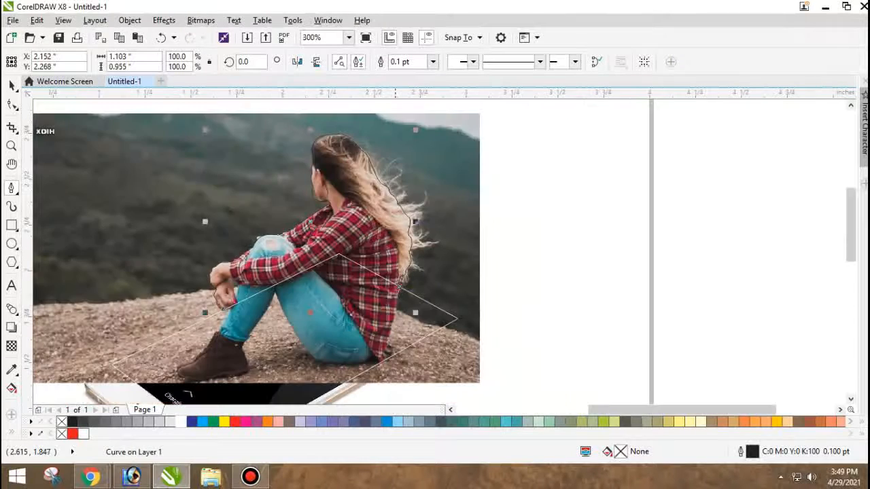
{"action": "scroll", "coordinate": [401, 279], "scroll_direction": "up", "scroll_amount": 2}
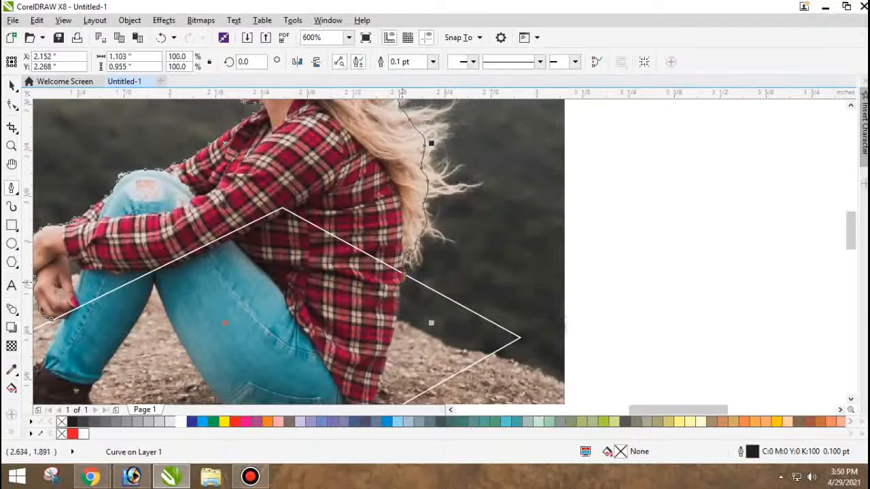
{"action": "scroll", "coordinate": [402, 281], "scroll_direction": "down", "scroll_amount": 1}
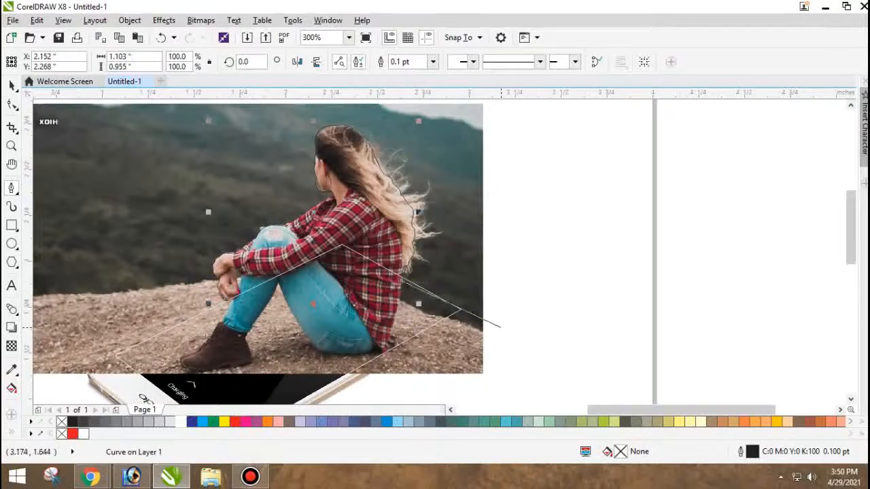
{"action": "left_click", "coordinate": [501, 327]}
{"action": "scroll", "coordinate": [501, 327], "scroll_direction": "down", "scroll_amount": 2}
{"action": "left_click", "coordinate": [508, 259]}
{"action": "left_click", "coordinate": [397, 251]}
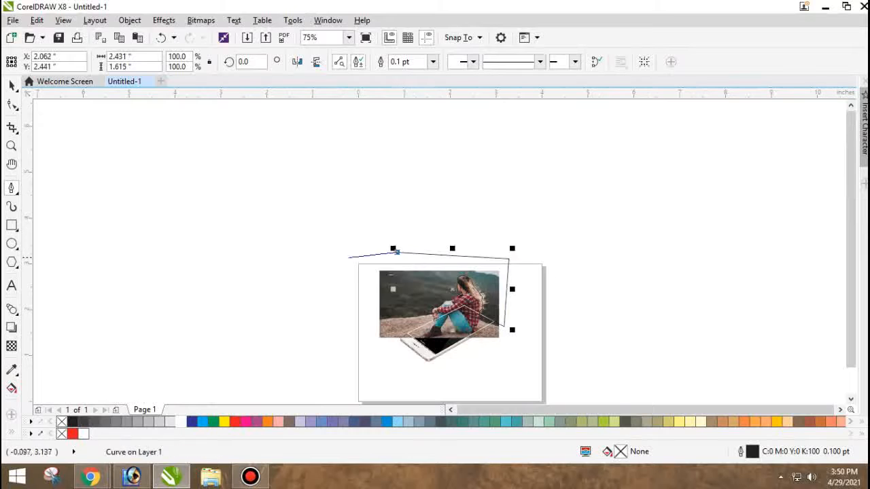
Take the path around the photo's left side and below it to the near-left corner of the phone.
{"action": "scroll", "coordinate": [348, 258], "scroll_direction": "up", "scroll_amount": 1}
{"action": "left_click", "coordinate": [343, 264]}
{"action": "scroll", "coordinate": [361, 263], "scroll_direction": "down", "scroll_amount": 1}
{"action": "scroll", "coordinate": [392, 312], "scroll_direction": "up", "scroll_amount": 1}
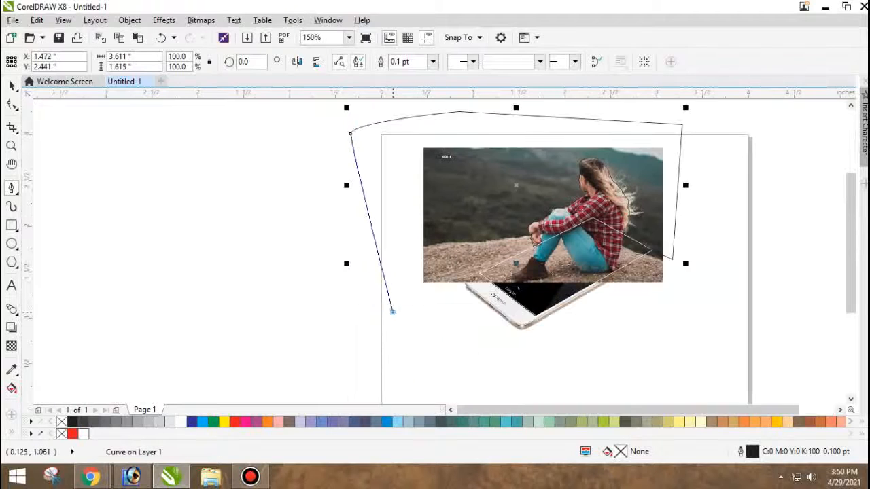
{"action": "left_click", "coordinate": [393, 312]}
{"action": "left_click", "coordinate": [463, 312]}
{"action": "scroll", "coordinate": [466, 283], "scroll_direction": "up", "scroll_amount": 2}
{"action": "left_click", "coordinate": [436, 297]}
{"action": "scroll", "coordinate": [479, 272], "scroll_direction": "down", "scroll_amount": 1}
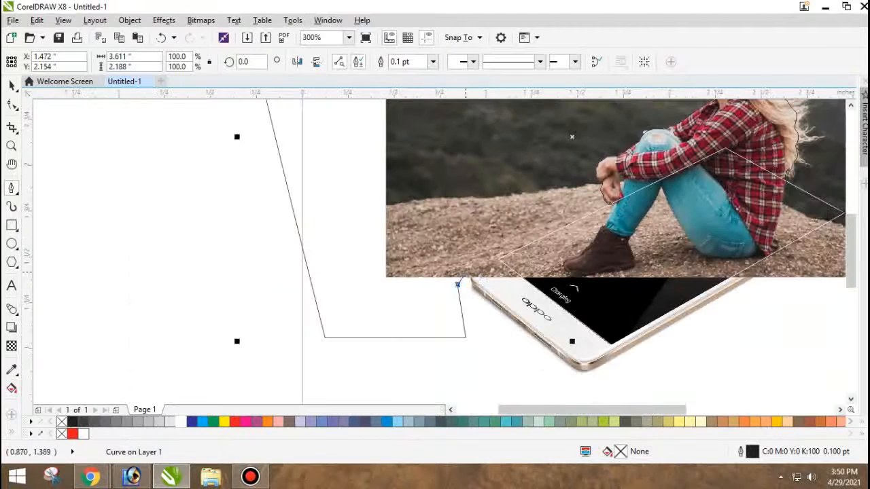
Run the path along the white screen outline to the woman's hand and close it at the starting node.
{"action": "scroll", "coordinate": [509, 252], "scroll_direction": "up", "scroll_amount": 2}
{"action": "left_click", "coordinate": [463, 286]}
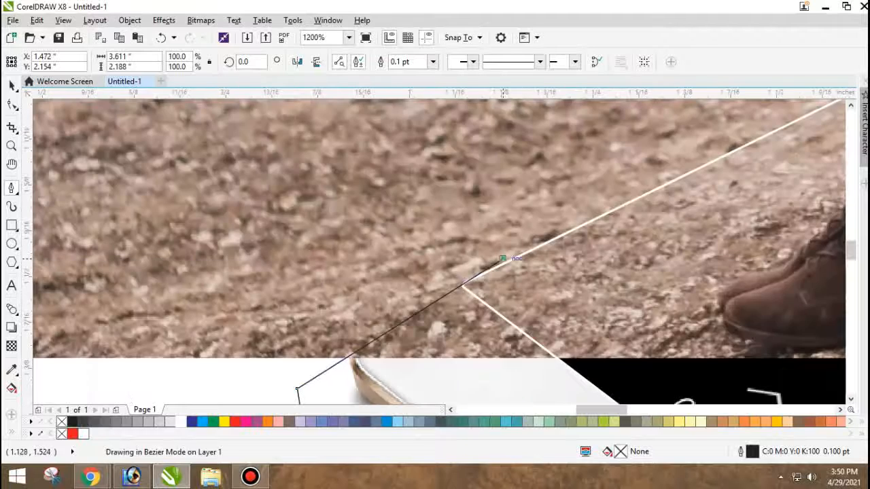
{"action": "scroll", "coordinate": [452, 289], "scroll_direction": "down", "scroll_amount": 2}
{"action": "scroll", "coordinate": [570, 222], "scroll_direction": "up", "scroll_amount": 1}
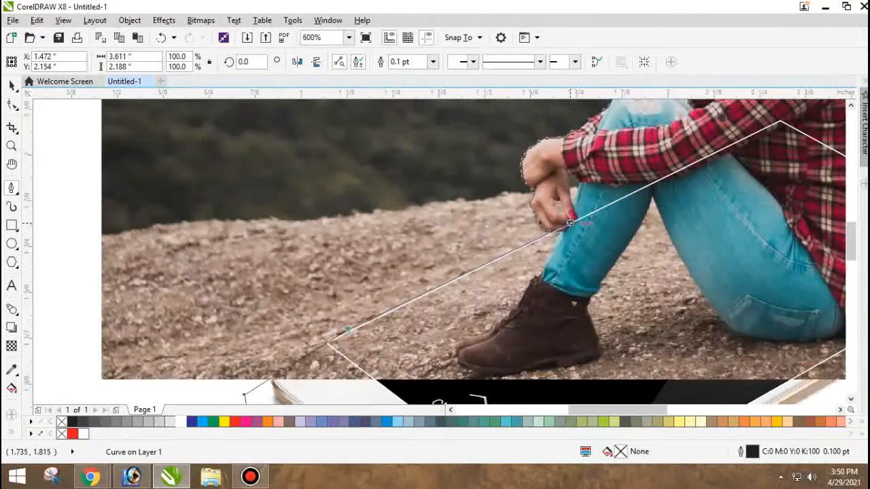
{"action": "scroll", "coordinate": [537, 239], "scroll_direction": "up", "scroll_amount": 1}
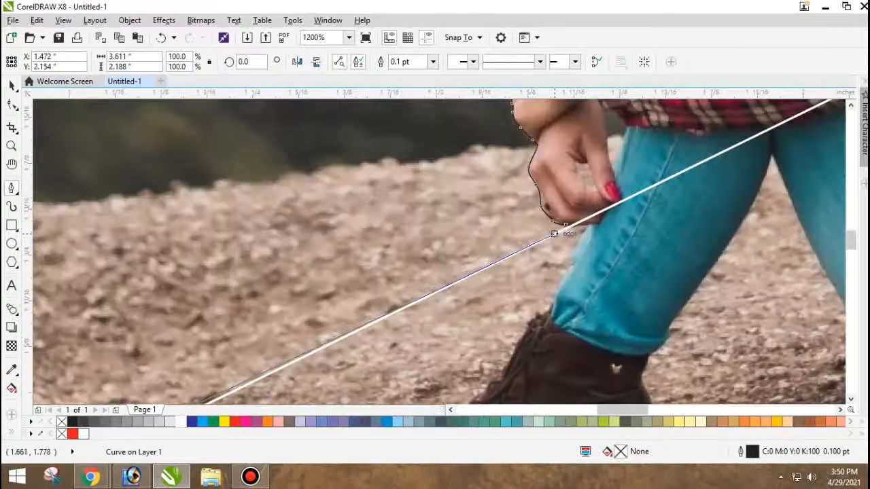
{"action": "scroll", "coordinate": [556, 232], "scroll_direction": "down", "scroll_amount": 2}
{"action": "scroll", "coordinate": [544, 230], "scroll_direction": "up", "scroll_amount": 3}
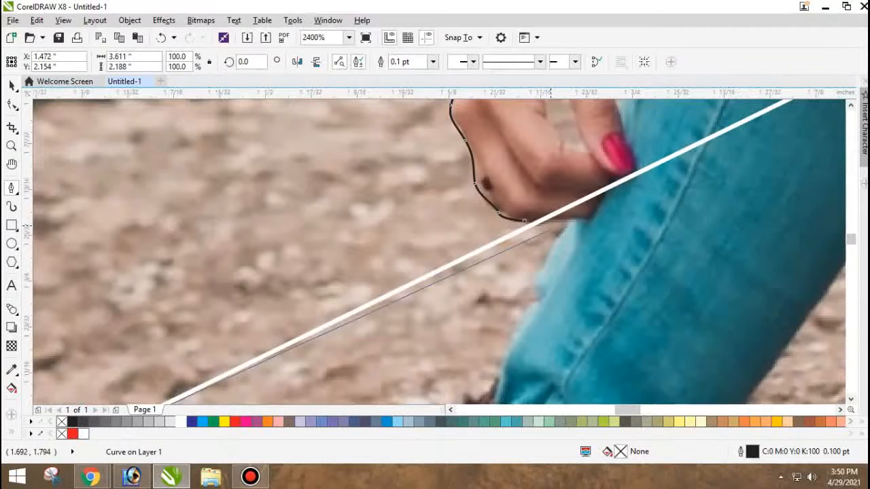
{"action": "left_click", "coordinate": [525, 223]}
{"action": "key", "text": "space"}
{"action": "scroll", "coordinate": [482, 229], "scroll_direction": "down", "scroll_amount": 3}
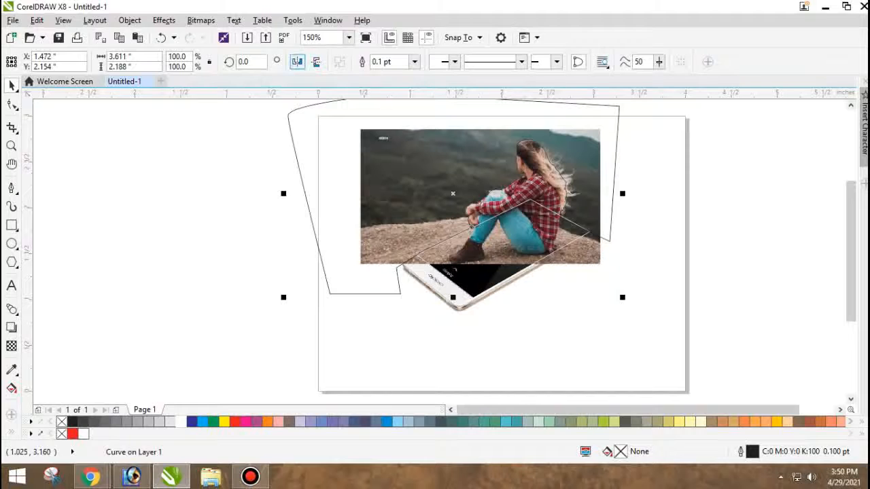
{"action": "left_click", "coordinate": [276, 219]}
{"action": "left_click_drag", "start_coordinate": [305, 191], "coordinate": [331, 164]}
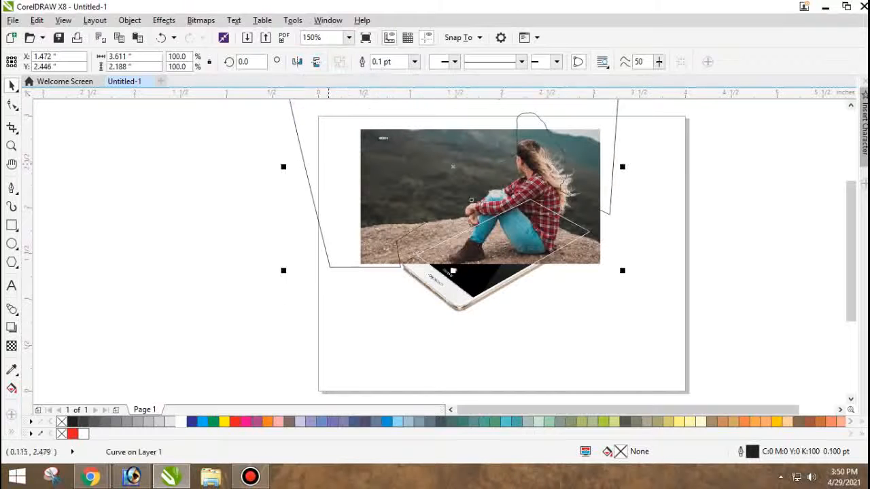
{"action": "key", "text": "ctrl+z"}
{"action": "scroll", "coordinate": [466, 221], "scroll_direction": "up", "scroll_amount": 1}
{"action": "scroll", "coordinate": [384, 238], "scroll_direction": "down", "scroll_amount": 1}
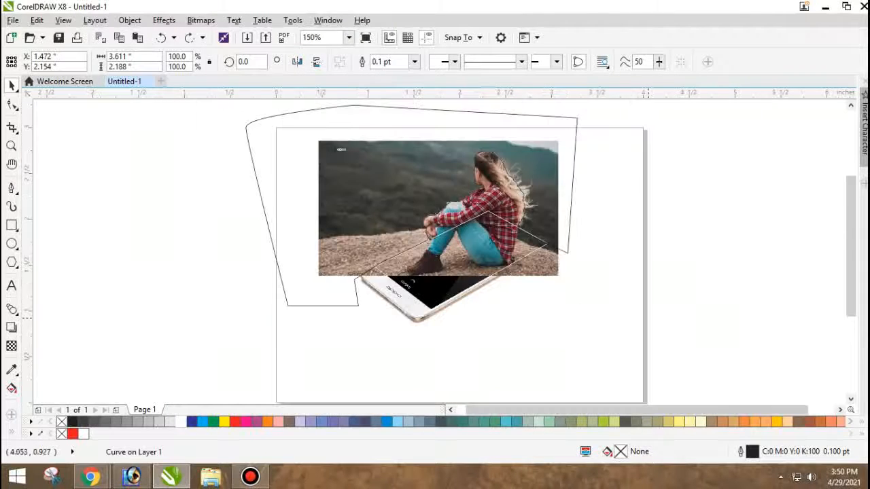
{"action": "key", "text": "ctrl+shift+z"}
{"action": "key", "text": "ctrl+z"}
Trim the photo with the closed curve and delete the curve.
{"action": "scroll", "coordinate": [555, 255], "scroll_direction": "up", "scroll_amount": 1}
{"action": "left_click", "coordinate": [544, 269], "text": "shift"}
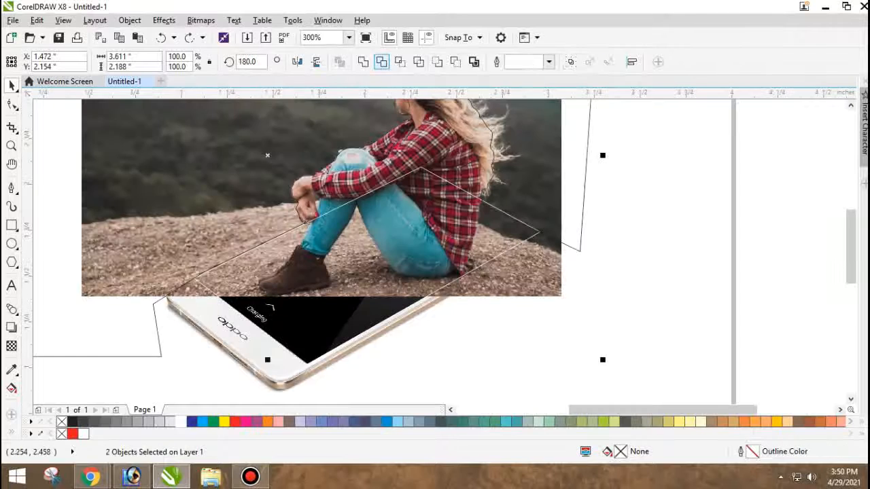
{"action": "left_click", "coordinate": [381, 62]}
{"action": "left_click", "coordinate": [563, 178]}
{"action": "scroll", "coordinate": [542, 186], "scroll_direction": "down", "scroll_amount": 1}
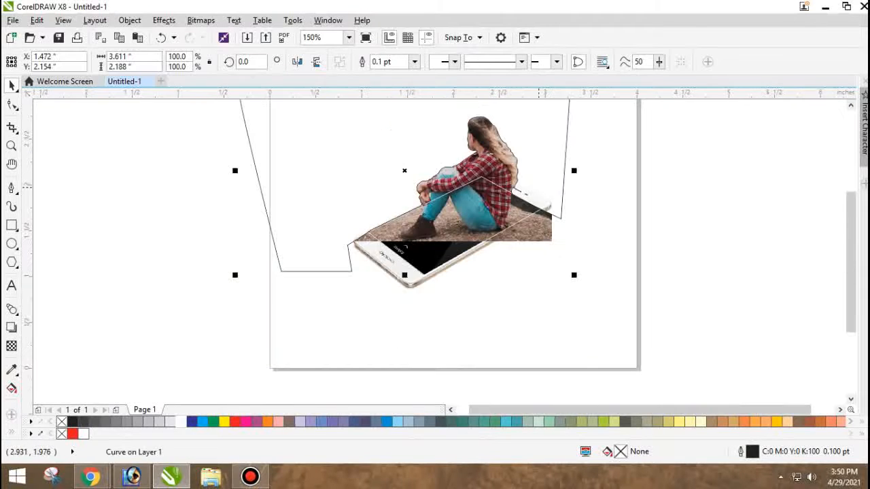
{"action": "key", "text": "Delete"}
Select the photo and move its outline node below the woman's hand onto the white screen outline.
{"action": "left_click", "coordinate": [481, 130]}
{"action": "scroll", "coordinate": [478, 129], "scroll_direction": "up", "scroll_amount": 3}
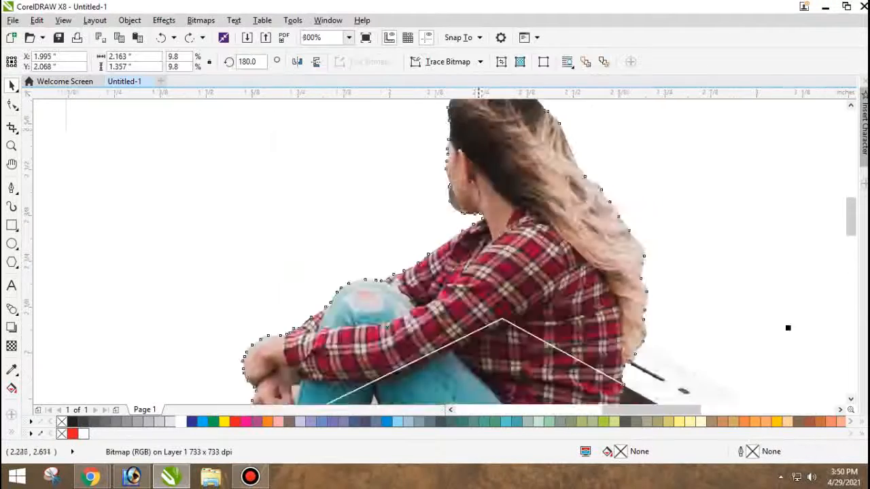
{"action": "scroll", "coordinate": [422, 168], "scroll_direction": "down", "scroll_amount": 3}
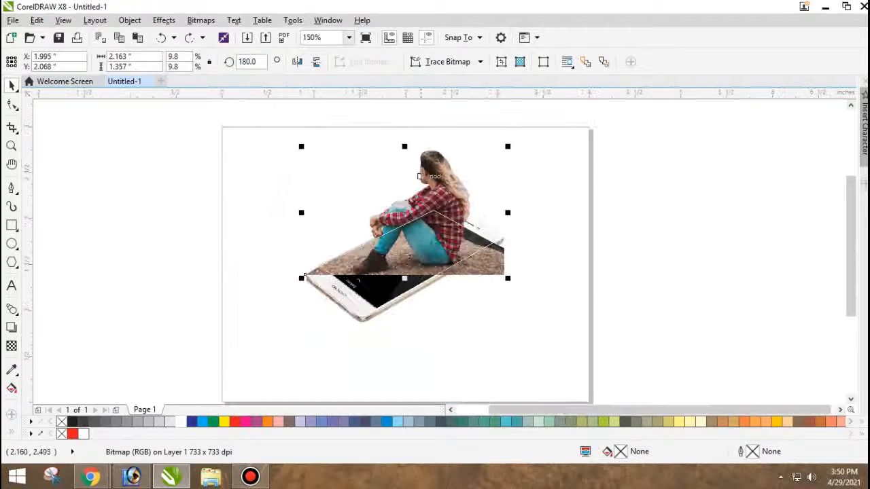
{"action": "key", "text": "Escape"}
{"action": "left_click", "coordinate": [422, 236]}
{"action": "scroll", "coordinate": [370, 244], "scroll_direction": "up", "scroll_amount": 3}
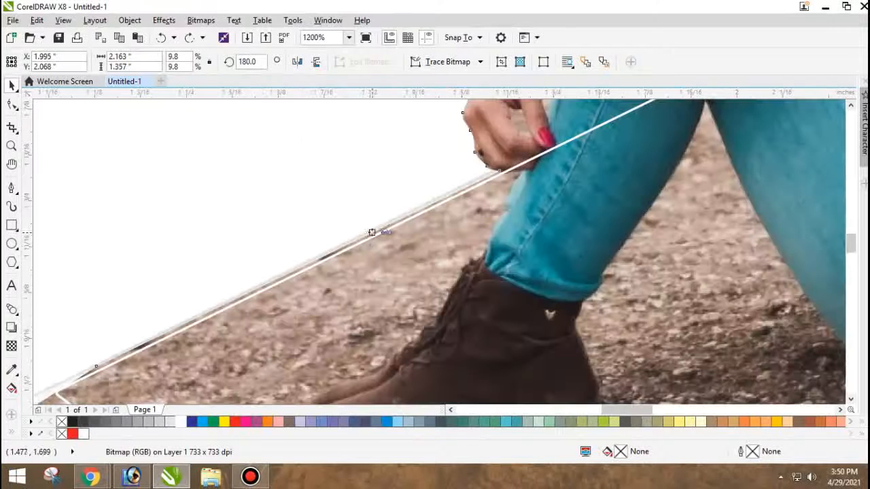
{"action": "key", "text": "F10"}
{"action": "scroll", "coordinate": [496, 171], "scroll_direction": "up", "scroll_amount": 2}
{"action": "left_click", "coordinate": [496, 171]}
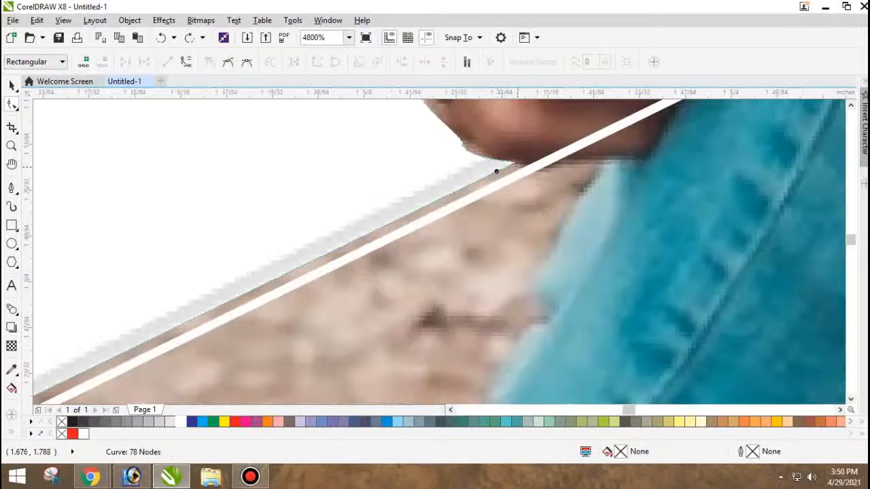
{"action": "left_click_drag", "start_coordinate": [496, 171], "coordinate": [538, 163]}
Delete the surplus photo outline node beside the near-left corner of the phone screen so the edge follows the white outline.
{"action": "scroll", "coordinate": [475, 203], "scroll_direction": "down", "scroll_amount": 4}
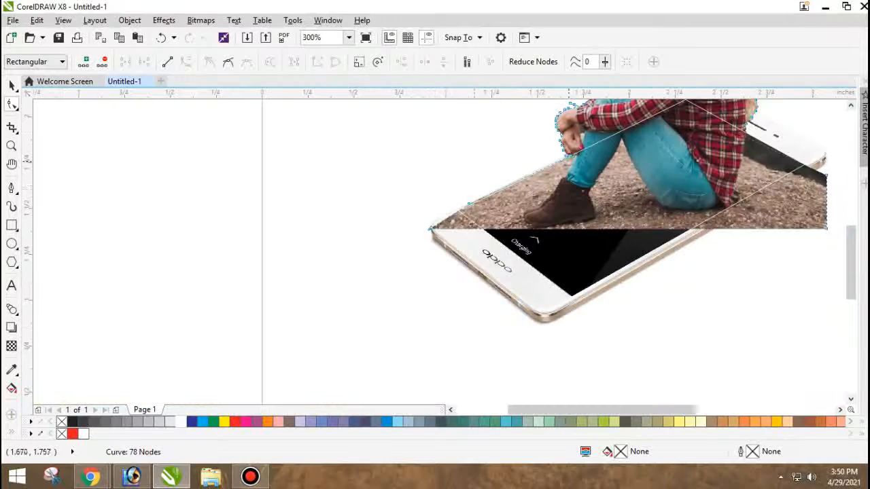
{"action": "scroll", "coordinate": [462, 218], "scroll_direction": "up", "scroll_amount": 1}
{"action": "scroll", "coordinate": [462, 201], "scroll_direction": "up", "scroll_amount": 1}
{"action": "left_click", "coordinate": [435, 266]}
{"action": "scroll", "coordinate": [435, 266], "scroll_direction": "up", "scroll_amount": 1}
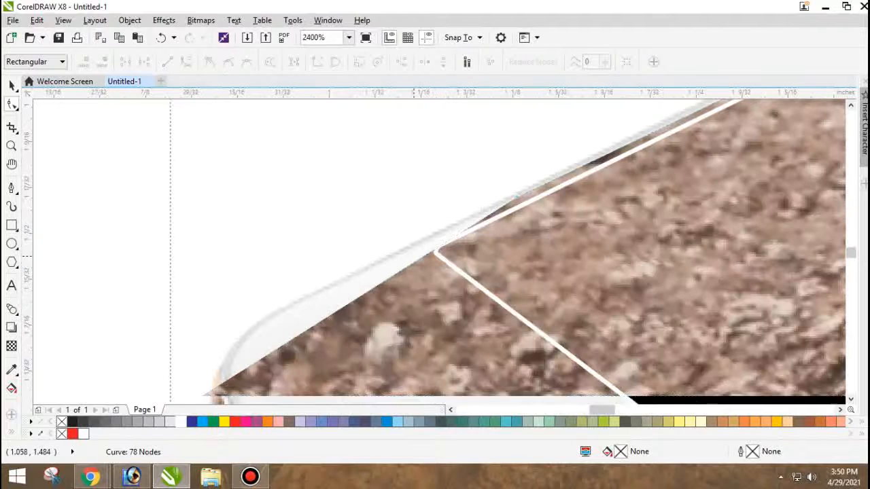
{"action": "double_click", "coordinate": [516, 197]}
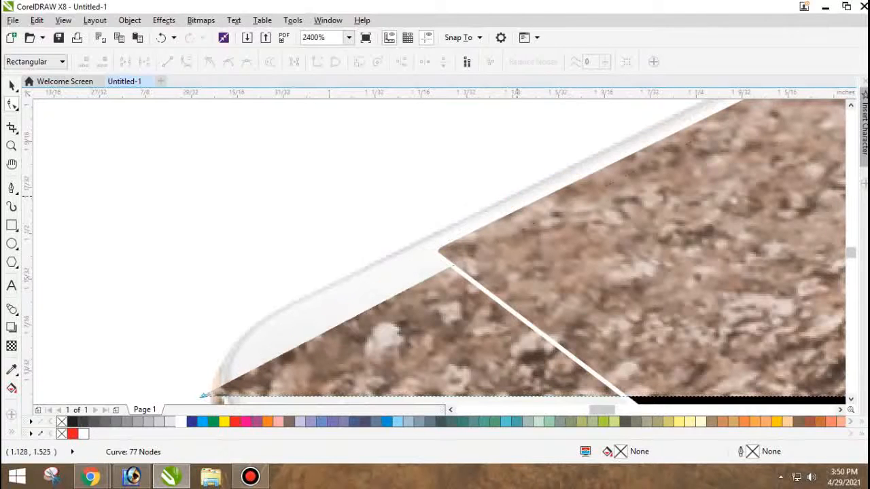
Add a node where the photo's bottom edge meets the screen's near-left border and delete the photo's bottom-left corner node.
{"action": "scroll", "coordinate": [394, 156], "scroll_direction": "down", "scroll_amount": 2}
{"action": "scroll", "coordinate": [395, 156], "scroll_direction": "up", "scroll_amount": 1}
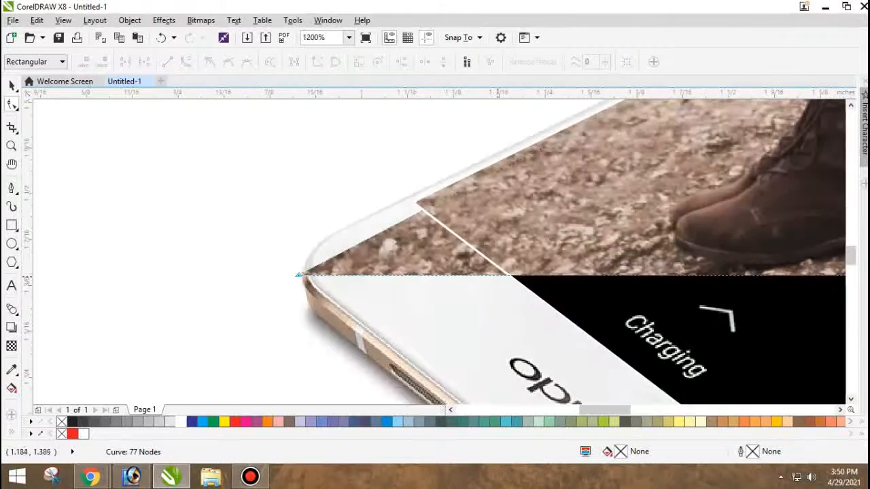
{"action": "double_click", "coordinate": [529, 276]}
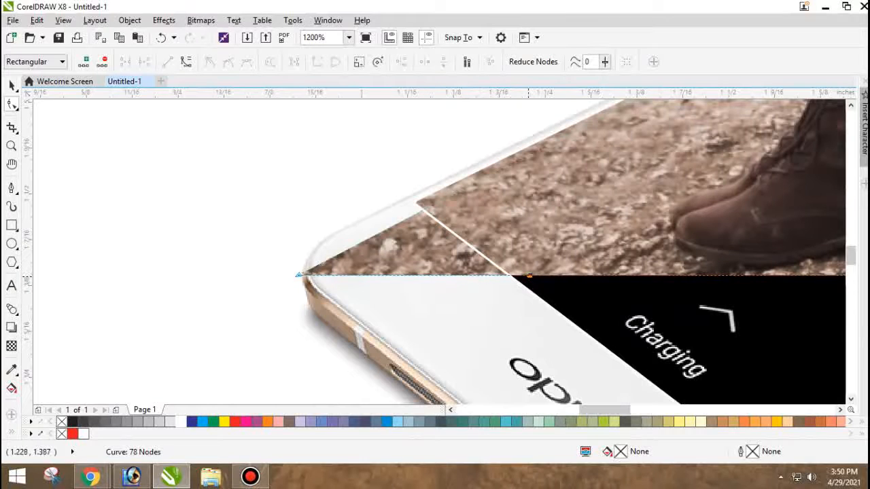
{"action": "double_click", "coordinate": [299, 275]}
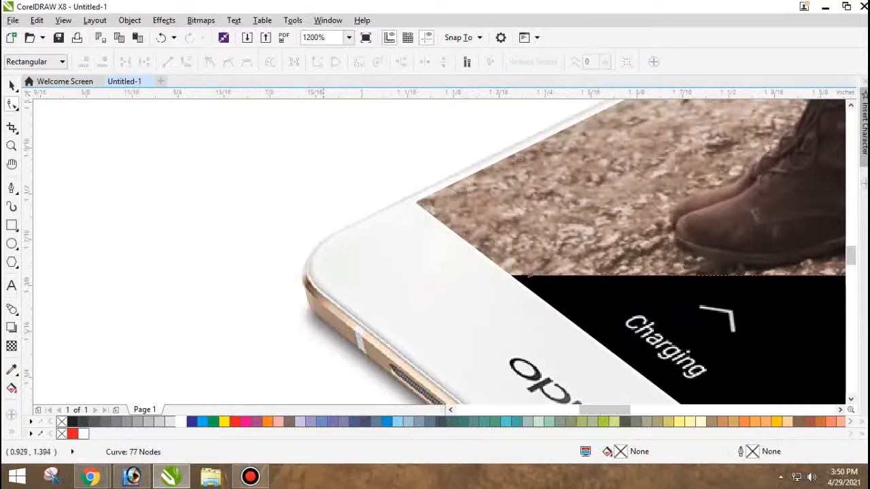
{"action": "scroll", "coordinate": [372, 258], "scroll_direction": "down", "scroll_amount": 2}
{"action": "key", "text": "space"}
{"action": "scroll", "coordinate": [408, 272], "scroll_direction": "down", "scroll_amount": 2}
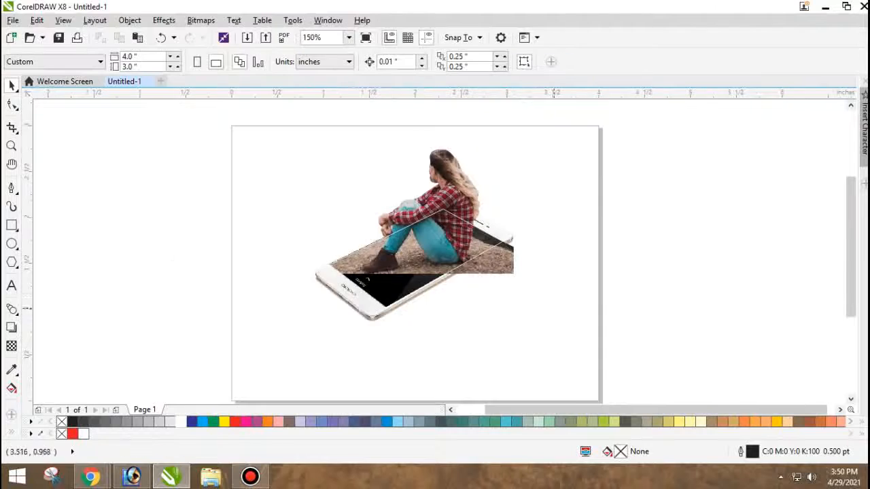
Add a node on the photo's bottom edge where it crosses the white line along the screen's right side.
{"action": "scroll", "coordinate": [596, 323], "scroll_direction": "up", "scroll_amount": 3}
{"action": "scroll", "coordinate": [597, 322], "scroll_direction": "up", "scroll_amount": 1}
{"action": "key", "text": "space"}
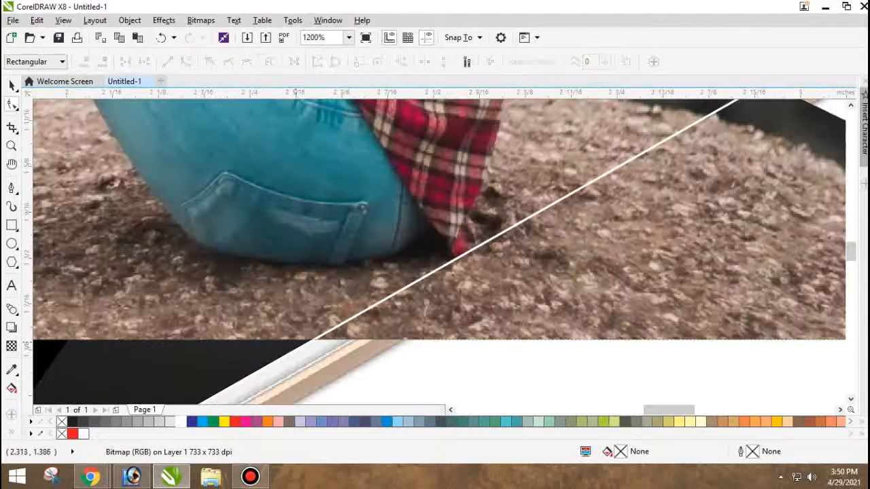
{"action": "double_click", "coordinate": [294, 339]}
{"action": "scroll", "coordinate": [305, 339], "scroll_direction": "down", "scroll_amount": 1}
{"action": "scroll", "coordinate": [544, 212], "scroll_direction": "up", "scroll_amount": 1}
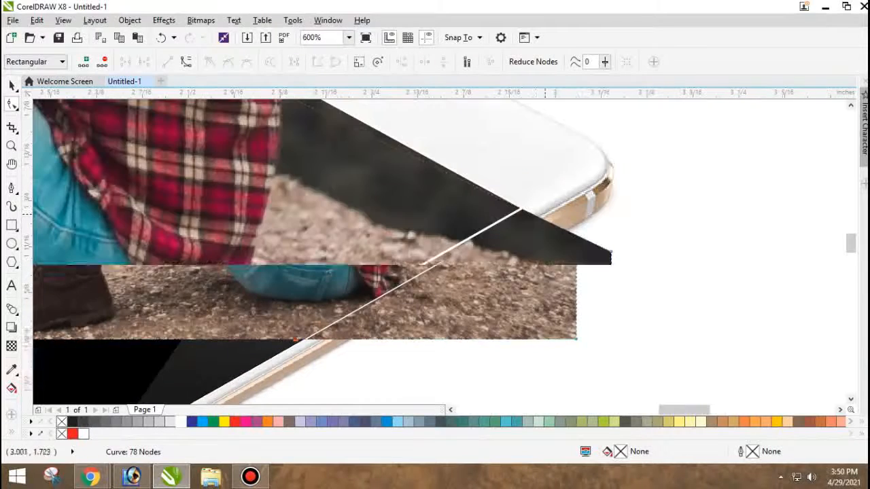
Add a node near the screen's far-right corner and delete the photo's two outer right-hand nodes beyond the phone.
{"action": "double_click", "coordinate": [506, 202]}
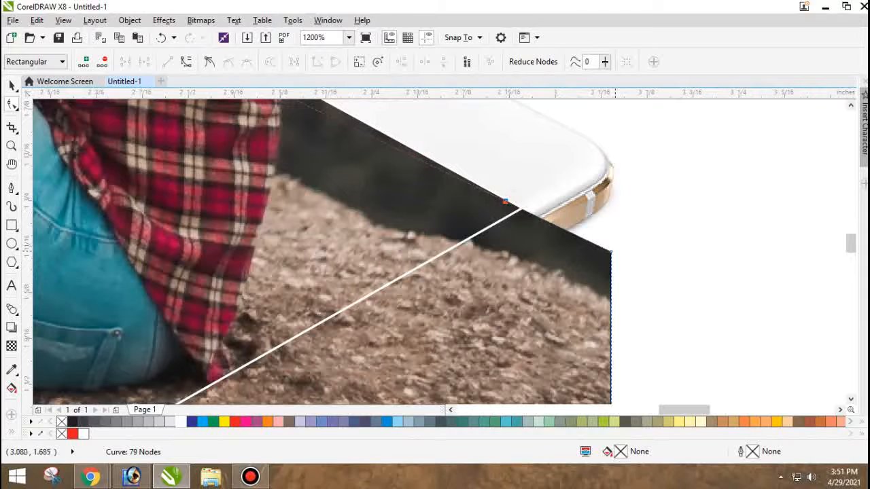
{"action": "double_click", "coordinate": [611, 252]}
{"action": "scroll", "coordinate": [612, 252], "scroll_direction": "down", "scroll_amount": 1}
{"action": "scroll", "coordinate": [570, 334], "scroll_direction": "up", "scroll_amount": 1}
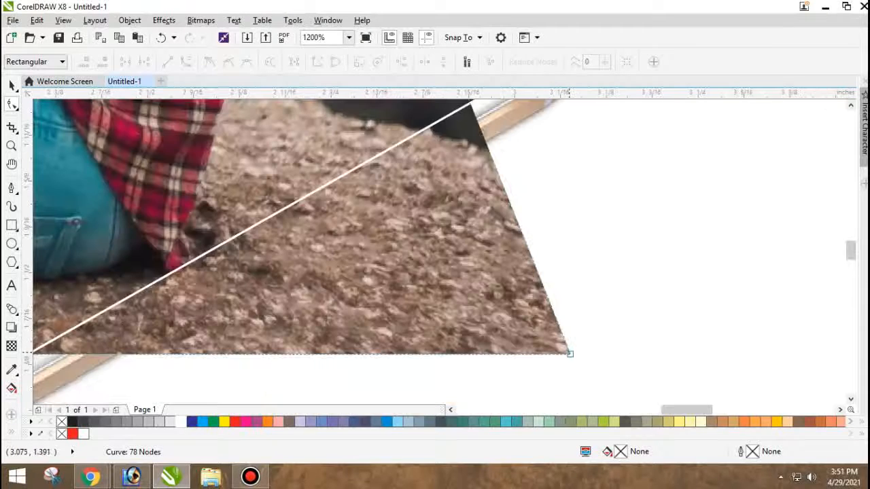
{"action": "double_click", "coordinate": [570, 354]}
{"action": "scroll", "coordinate": [542, 275], "scroll_direction": "down", "scroll_amount": 2}
Select the trimmed photo and bring it in front of the white screen outline.
{"action": "key", "text": "space"}
{"action": "left_click", "coordinate": [545, 283]}
{"action": "scroll", "coordinate": [469, 284], "scroll_direction": "down", "scroll_amount": 1}
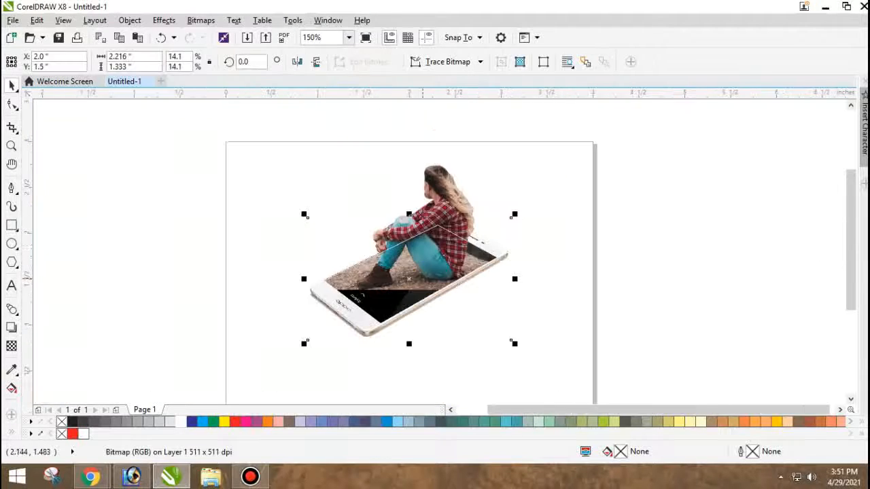
{"action": "scroll", "coordinate": [454, 223], "scroll_direction": "up", "scroll_amount": 1}
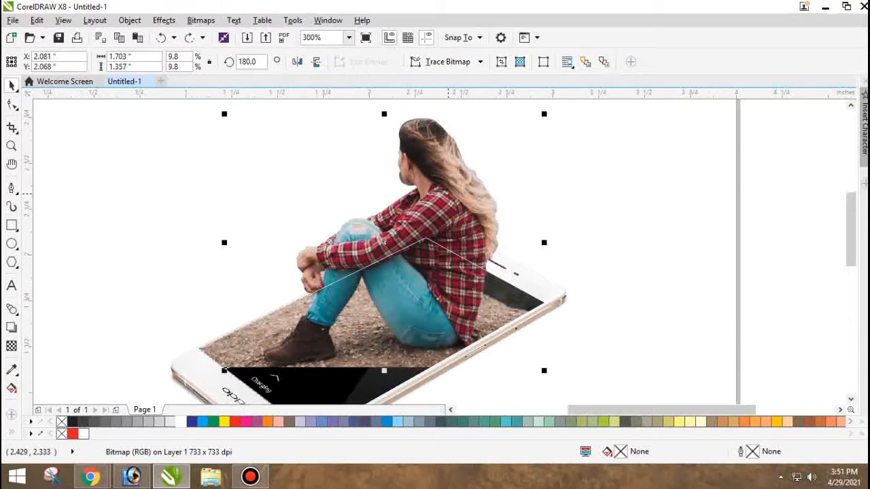
{"action": "scroll", "coordinate": [449, 194], "scroll_direction": "up", "scroll_amount": 1}
{"action": "scroll", "coordinate": [446, 197], "scroll_direction": "down", "scroll_amount": 1}
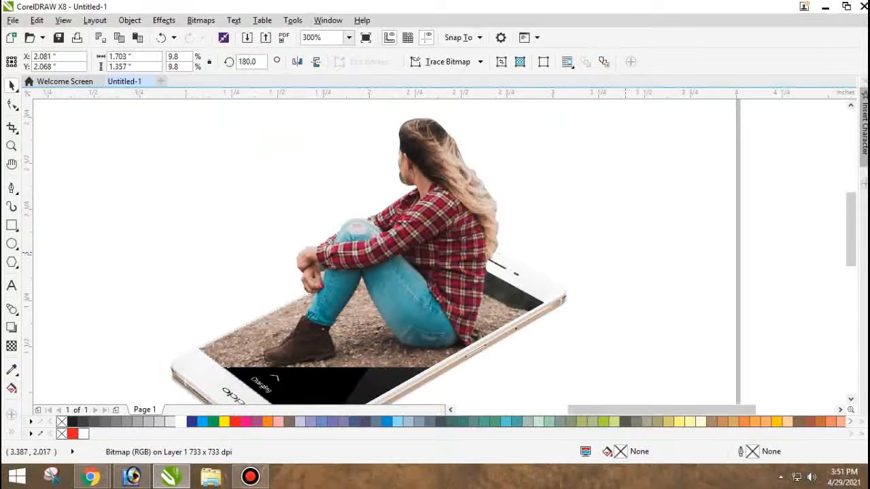
Convert the trimmed photo to a 300 dpi CMYK bitmap with anti-aliasing and a transparent background.
{"action": "scroll", "coordinate": [391, 166], "scroll_direction": "up", "scroll_amount": 1}
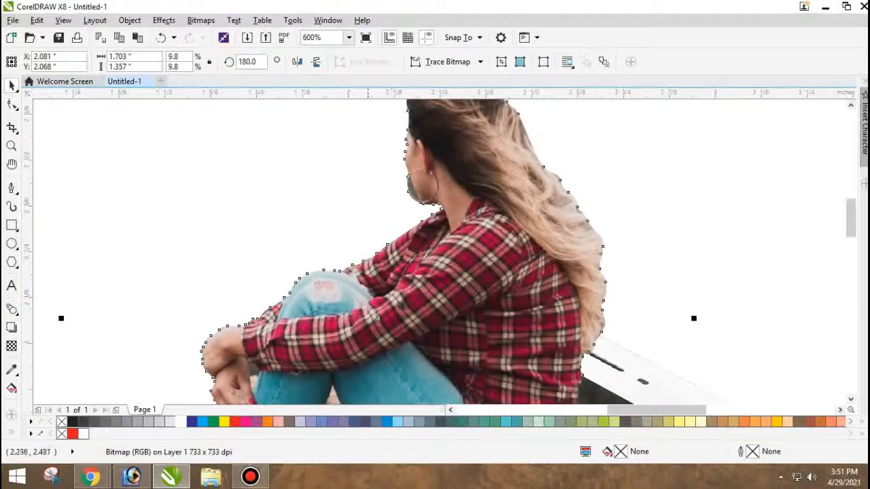
{"action": "left_click", "coordinate": [201, 20]}
{"action": "left_click", "coordinate": [235, 36]}
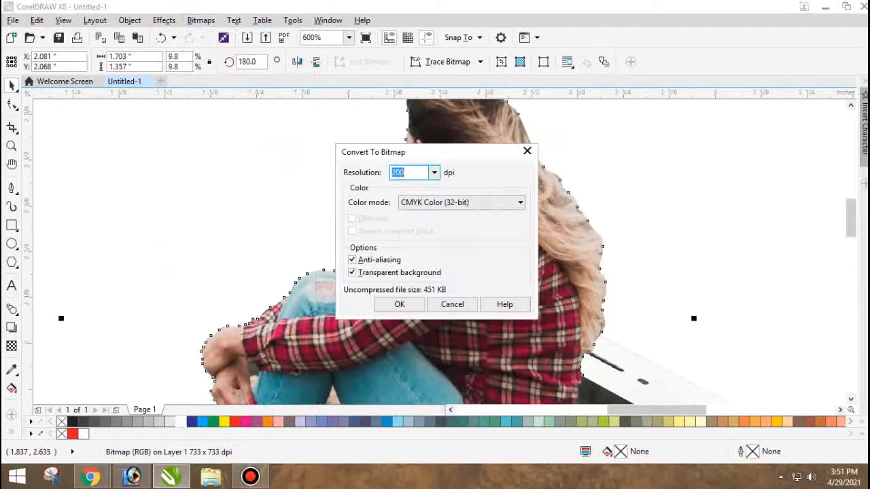
{"action": "type", "text": "300"}
{"action": "key", "text": "Return"}
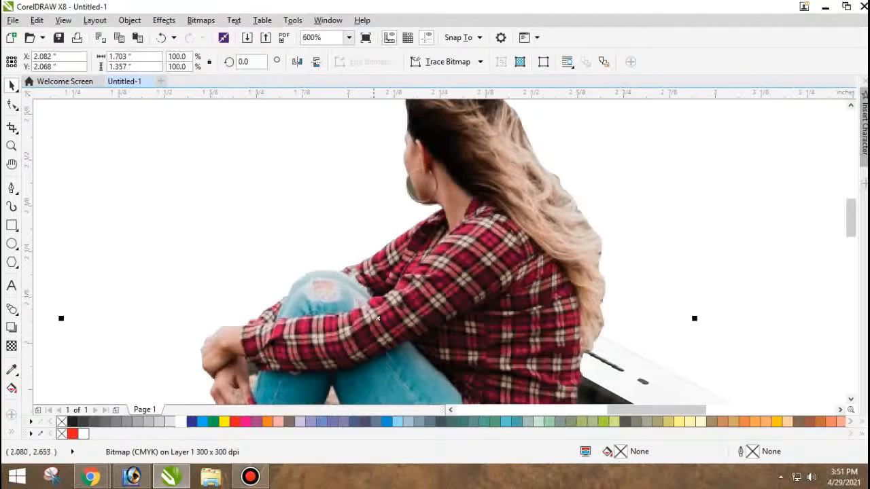
Try a brightness of 16 and a contrast of 6 on the photo and undo the adjustment.
{"action": "scroll", "coordinate": [335, 199], "scroll_direction": "down", "scroll_amount": 1}
{"action": "left_click", "coordinate": [482, 220]}
{"action": "left_click", "coordinate": [431, 206]}
{"action": "scroll", "coordinate": [431, 205], "scroll_direction": "up", "scroll_amount": 1}
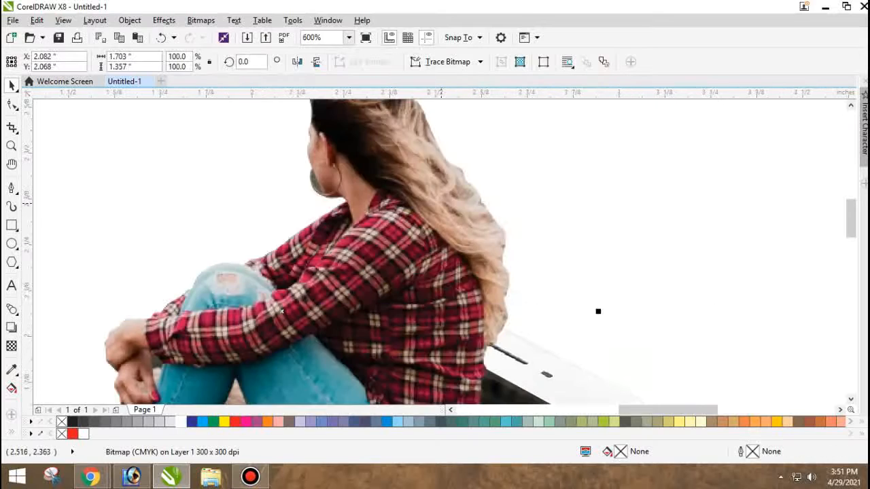
{"action": "key", "text": "ctrl+b"}
{"action": "mouse_move", "coordinate": [475, 225]}
{"action": "left_mouse_down"}
{"action": "mouse_move", "coordinate": [484, 225]}
{"action": "mouse_move", "coordinate": [482, 204]}
{"action": "mouse_move", "coordinate": [495, 225]}
{"action": "mouse_move", "coordinate": [488, 225]}
{"action": "mouse_move", "coordinate": [490, 204]}
{"action": "mouse_move", "coordinate": [481, 225]}
{"action": "left_mouse_up"}
{"action": "left_click", "coordinate": [475, 291]}
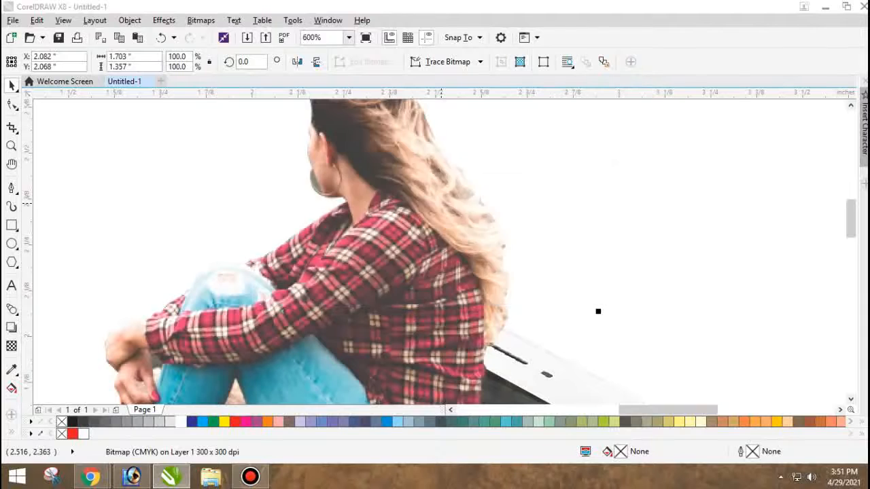
{"action": "scroll", "coordinate": [442, 224], "scroll_direction": "down", "scroll_amount": 2}
{"action": "scroll", "coordinate": [444, 223], "scroll_direction": "up", "scroll_amount": 2}
{"action": "scroll", "coordinate": [444, 223], "scroll_direction": "down", "scroll_amount": 1}
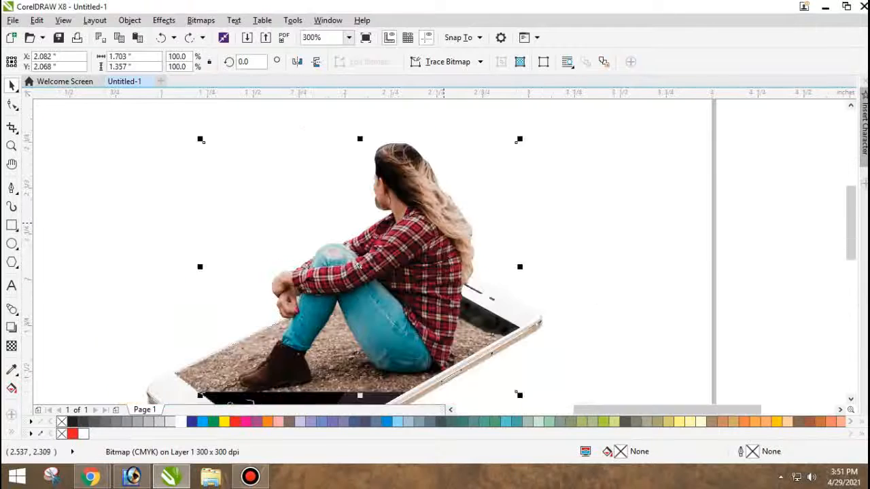
Adjust the photo of the woman to brightness 5 and contrast 12, keeping intensity at 0.
{"action": "key", "text": "ctrl+b"}
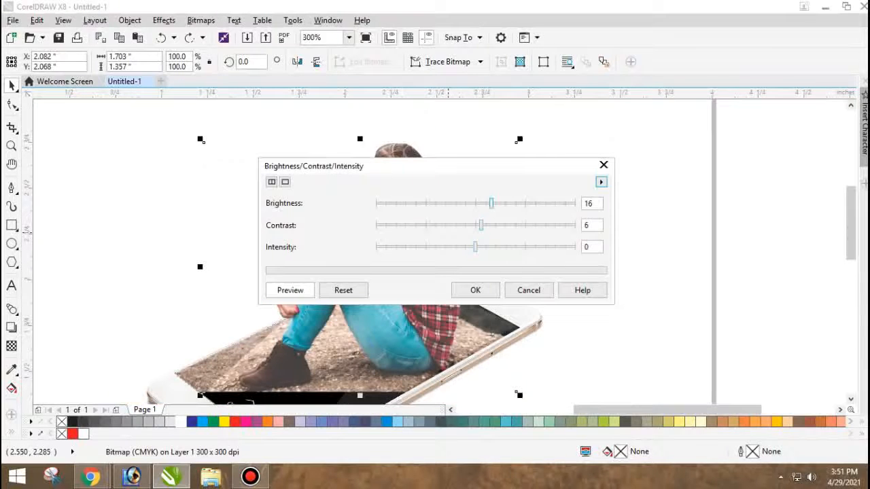
{"action": "left_click_drag", "start_coordinate": [492, 203], "coordinate": [488, 225]}
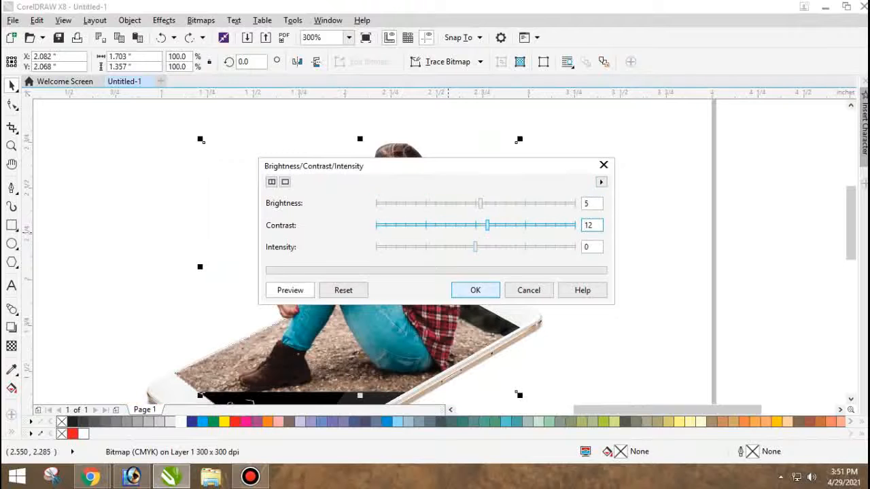
{"action": "left_click", "coordinate": [476, 290]}
{"action": "scroll", "coordinate": [394, 267], "scroll_direction": "down", "scroll_amount": 1}
Trace a closed pen curve, about 0.03 by 0.06 inches, around the green background patch between the hoop earring and the cheek.
{"action": "scroll", "coordinate": [393, 229], "scroll_direction": "up", "scroll_amount": 3}
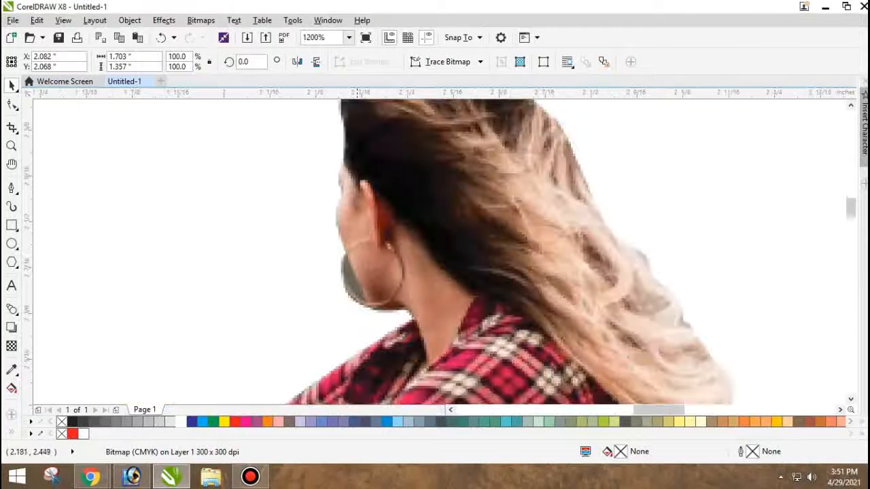
{"action": "scroll", "coordinate": [353, 257], "scroll_direction": "up", "scroll_amount": 2}
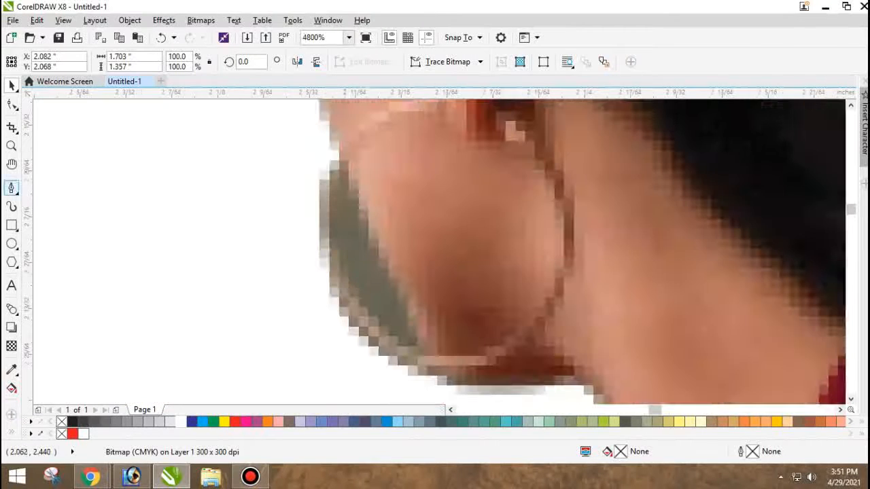
{"action": "left_click", "coordinate": [11, 188]}
{"action": "left_click", "coordinate": [346, 238]}
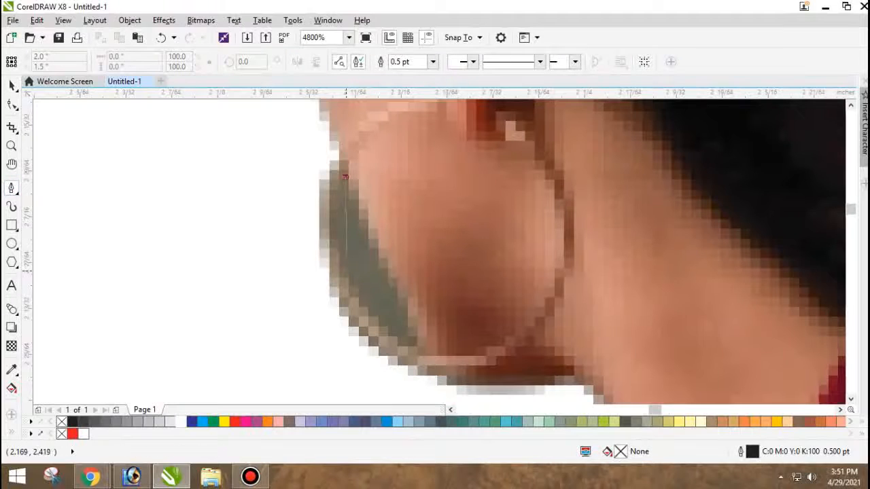
{"action": "left_click", "coordinate": [345, 177]}
{"action": "left_click", "coordinate": [398, 344]}
{"action": "double_click", "coordinate": [425, 353]}
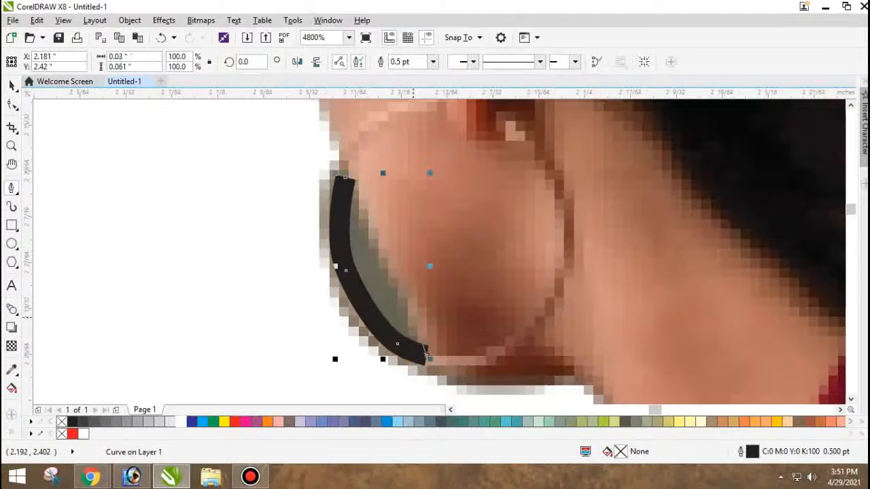
{"action": "left_click_drag", "start_coordinate": [392, 279], "coordinate": [390, 267]}
{"action": "left_click_drag", "start_coordinate": [356, 195], "coordinate": [354, 185]}
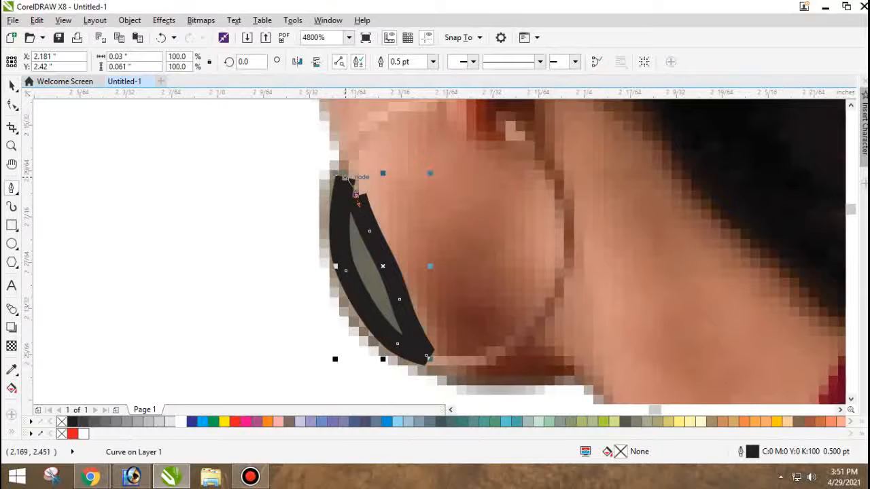
{"action": "left_click", "coordinate": [345, 177]}
Trim the green patch out of the photo with the closed curve and delete the curve.
{"action": "scroll", "coordinate": [348, 167], "scroll_direction": "down", "scroll_amount": 1}
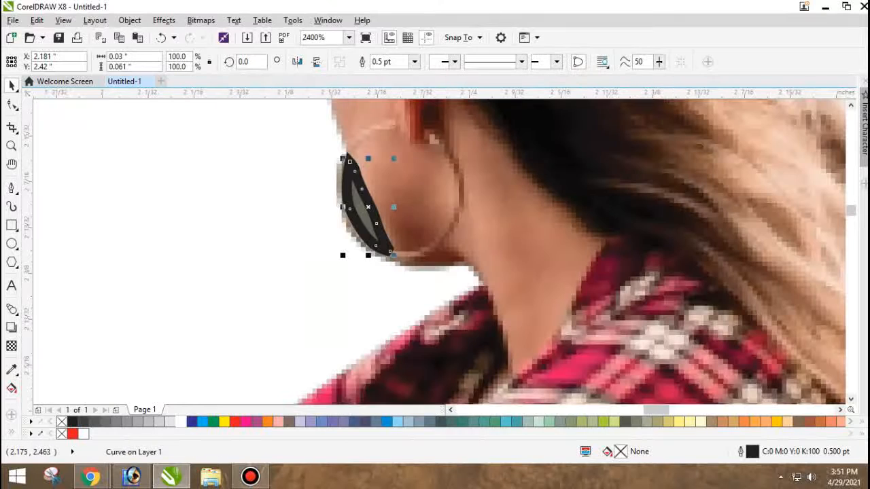
{"action": "key", "text": "space"}
{"action": "left_click", "coordinate": [381, 62]}
{"action": "left_click", "coordinate": [382, 224]}
{"action": "key", "text": "Delete"}
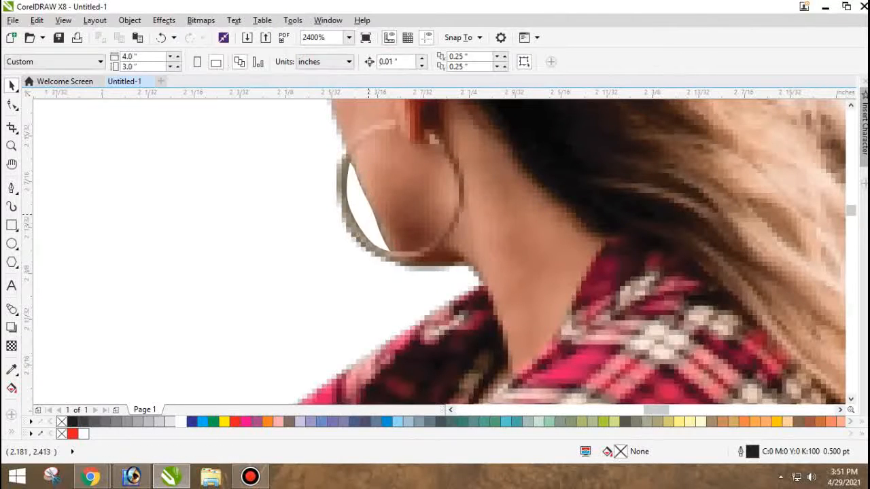
Convert the photo with the cleaned earring area to a bitmap again using the preset settings, and deselect it.
{"action": "scroll", "coordinate": [380, 202], "scroll_direction": "down", "scroll_amount": 2}
{"action": "left_click", "coordinate": [376, 199]}
{"action": "scroll", "coordinate": [376, 198], "scroll_direction": "down", "scroll_amount": 1}
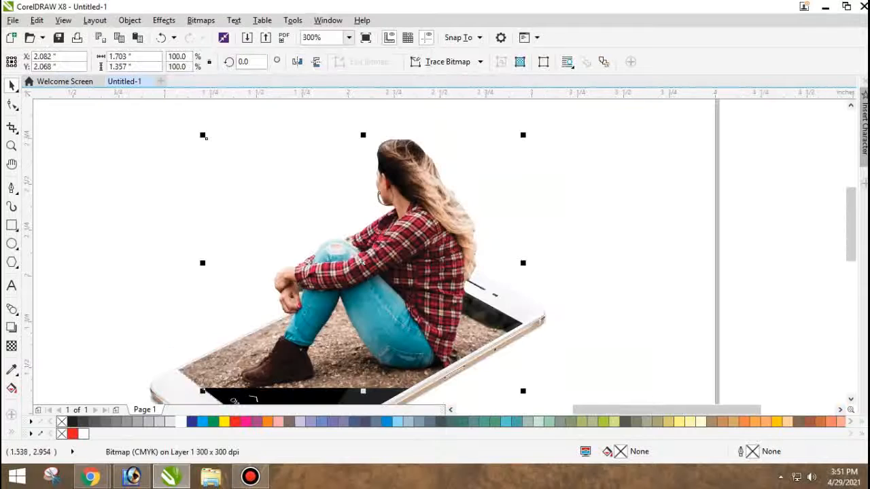
{"action": "left_click", "coordinate": [202, 21]}
{"action": "left_click", "coordinate": [232, 36]}
{"action": "key", "text": "Return"}
{"action": "left_click", "coordinate": [591, 237]}
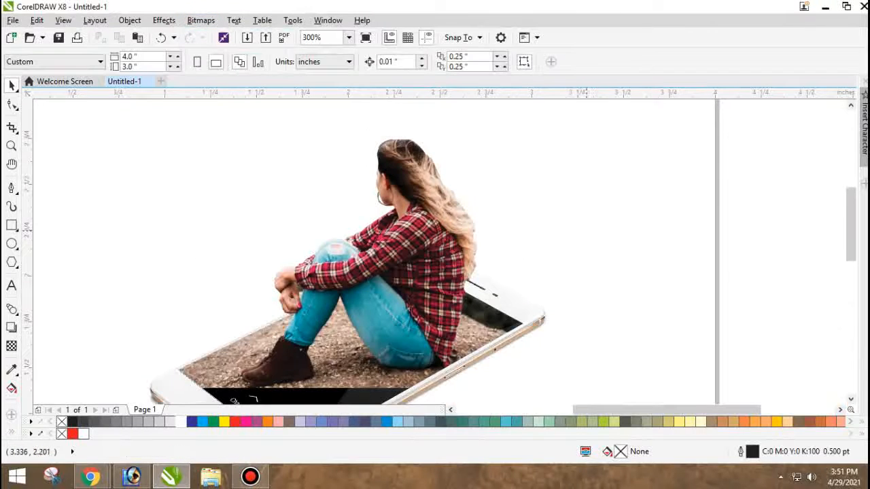
{"action": "scroll", "coordinate": [574, 267], "scroll_direction": "down", "scroll_amount": 2}
{"action": "scroll", "coordinate": [575, 267], "scroll_direction": "up", "scroll_amount": 2}
{"action": "left_click", "coordinate": [575, 267]}
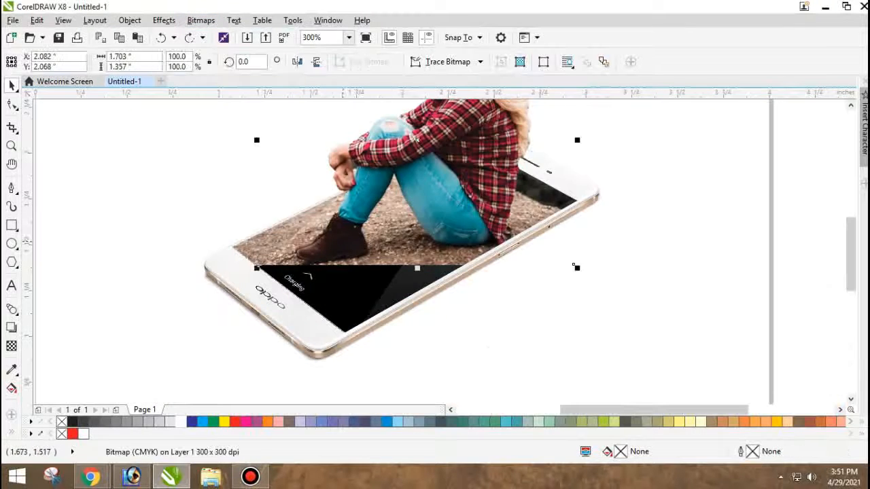
{"action": "left_click_drag", "start_coordinate": [343, 242], "coordinate": [382, 220]}
{"action": "key", "text": "ctrl+z"}
{"action": "scroll", "coordinate": [321, 226], "scroll_direction": "up", "scroll_amount": 2}
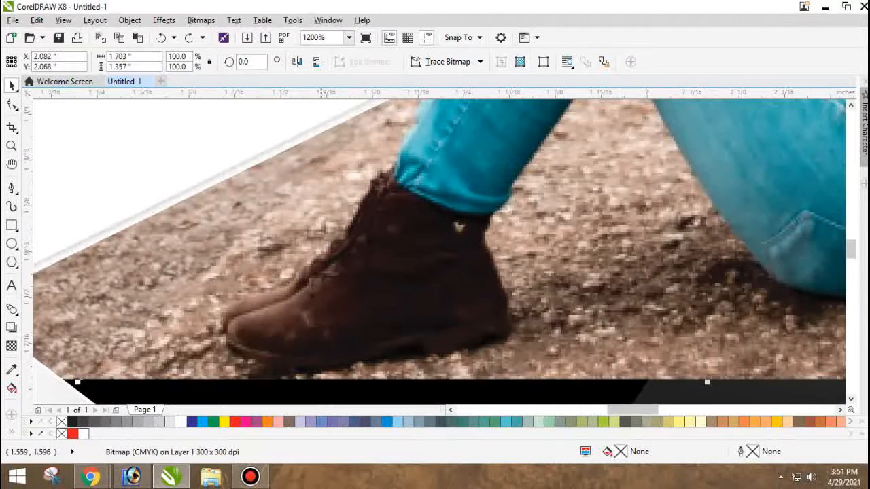
{"action": "scroll", "coordinate": [321, 227], "scroll_direction": "down", "scroll_amount": 2}
{"action": "left_click_drag", "start_coordinate": [267, 233], "coordinate": [285, 218]}
{"action": "key", "text": "ctrl+z"}
Open the phone screen's PowerClip contents, convert the photo inside to a bitmap with the preset settings, and finish editing.
{"action": "left_click", "coordinate": [256, 236]}
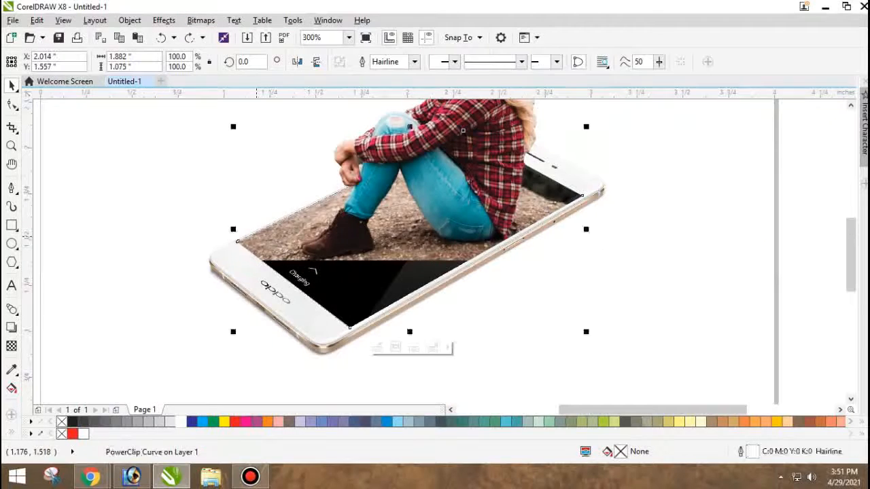
{"action": "double_click", "coordinate": [256, 237]}
{"action": "left_click", "coordinate": [257, 236]}
{"action": "left_click", "coordinate": [204, 20]}
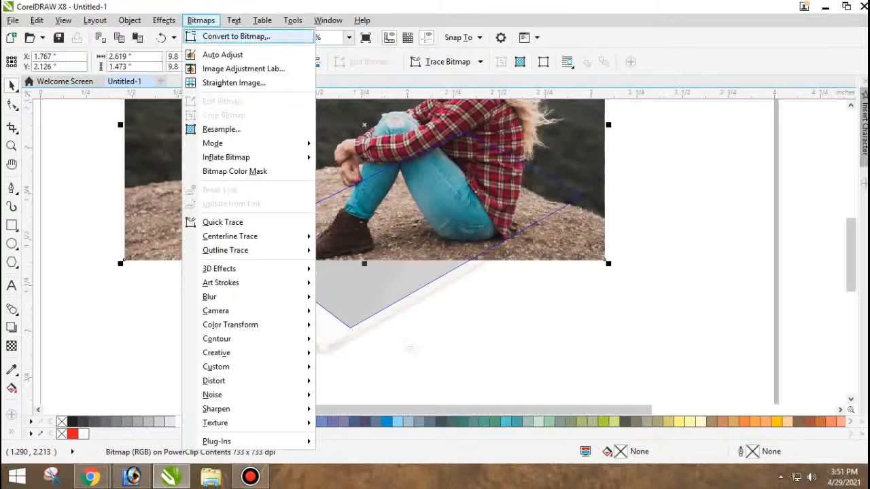
{"action": "key", "text": "Return"}
{"action": "key", "text": "Return"}
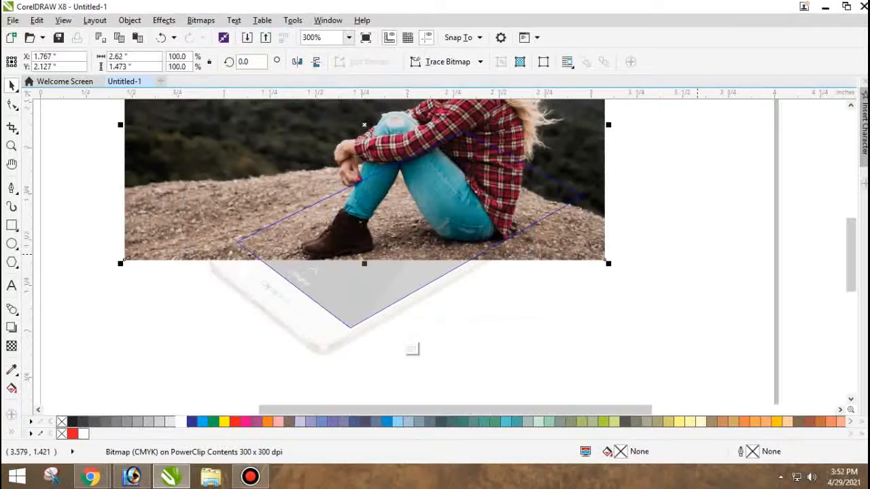
{"action": "left_click", "coordinate": [413, 348]}
{"action": "scroll", "coordinate": [313, 251], "scroll_direction": "up", "scroll_amount": 2}
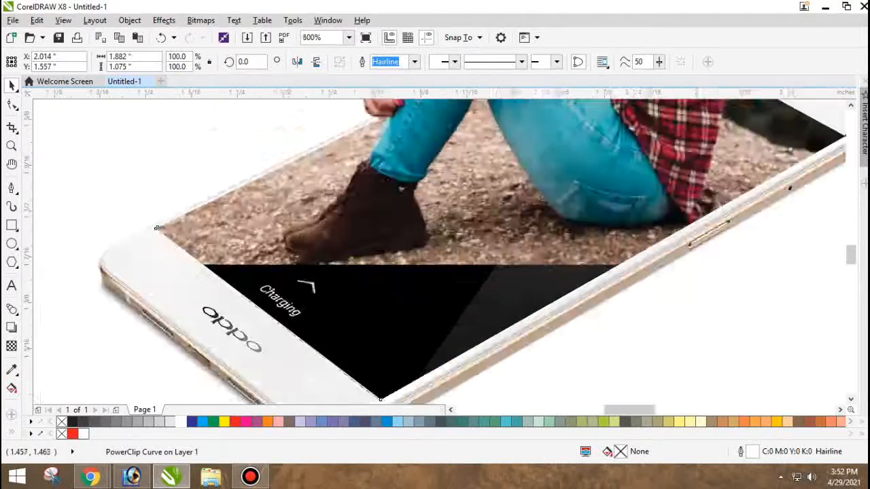
{"action": "scroll", "coordinate": [235, 219], "scroll_direction": "down", "scroll_amount": 2}
{"action": "left_click_drag", "start_coordinate": [297, 222], "coordinate": [343, 219]}
{"action": "key", "text": "ctrl+z"}
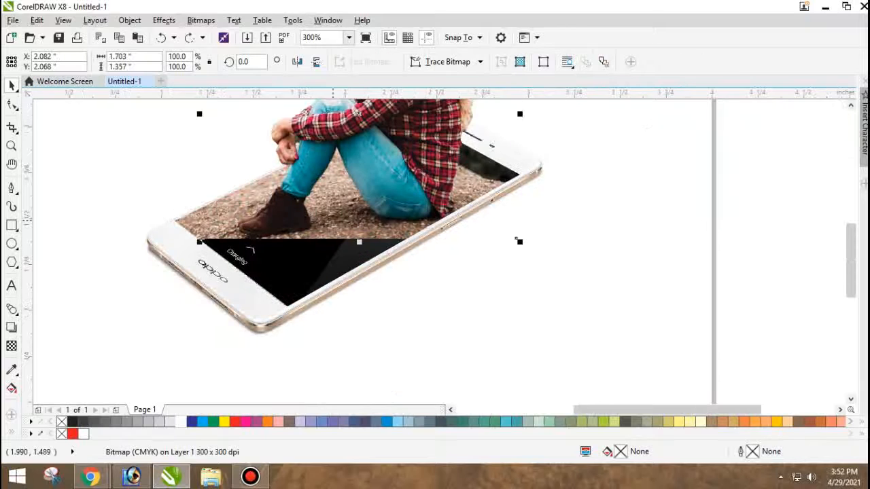
Reopen the phone screen's PowerClip contents and place a duplicate of the photo below and to the right of the original.
{"action": "left_click", "coordinate": [210, 223]}
{"action": "double_click", "coordinate": [197, 221]}
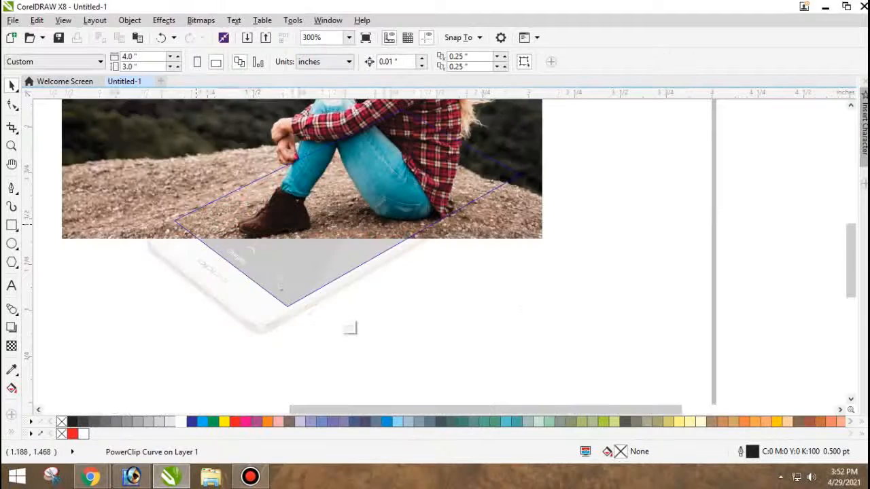
{"action": "scroll", "coordinate": [219, 219], "scroll_direction": "down", "scroll_amount": 1}
{"action": "left_click_drag", "start_coordinate": [202, 202], "coordinate": [269, 302]}
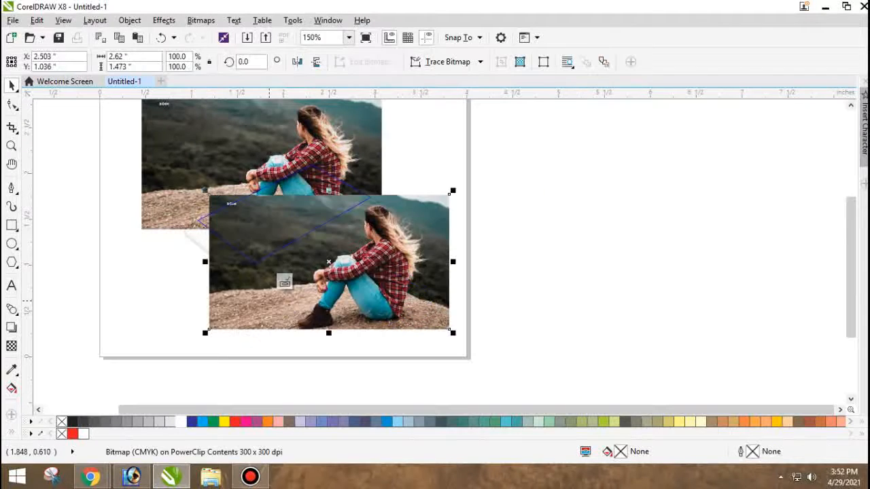
Crop the duplicate photo with the Shape tool to a strip of its lower ground about 0.334 inches tall.
{"action": "key", "text": "F10"}
{"action": "left_click_drag", "start_coordinate": [513, 206], "coordinate": [458, 300]}
{"action": "key", "text": "space"}
Move the cropped ground strip up until it meets the lower edge of the original photo.
{"action": "left_click_drag", "start_coordinate": [390, 312], "coordinate": [388, 244]}
{"action": "scroll", "coordinate": [321, 237], "scroll_direction": "up", "scroll_amount": 1}
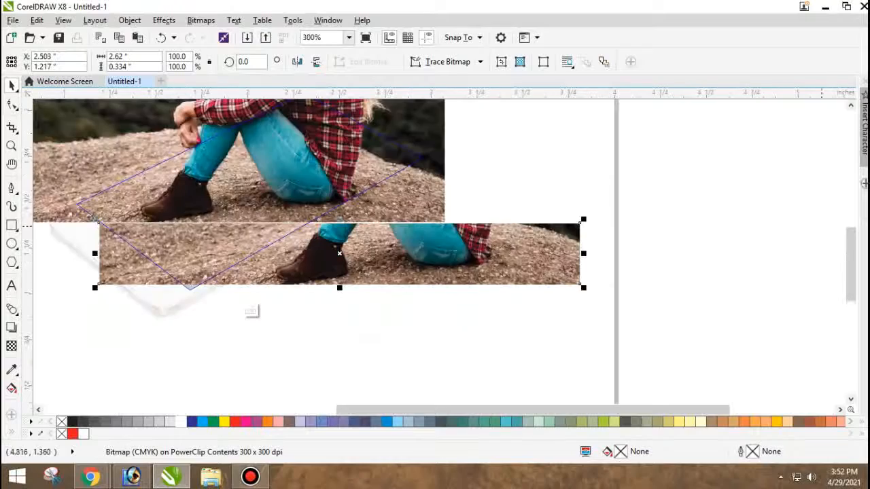
{"action": "scroll", "coordinate": [88, 265], "scroll_direction": "up", "scroll_amount": 1}
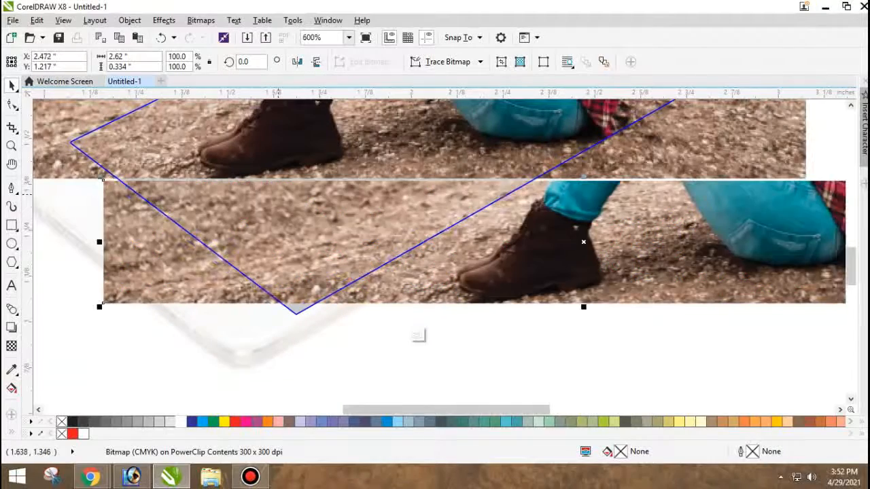
{"action": "scroll", "coordinate": [303, 183], "scroll_direction": "up", "scroll_amount": 1}
{"action": "left_click_drag", "start_coordinate": [279, 196], "coordinate": [279, 188]}
{"action": "scroll", "coordinate": [279, 189], "scroll_direction": "down", "scroll_amount": 1}
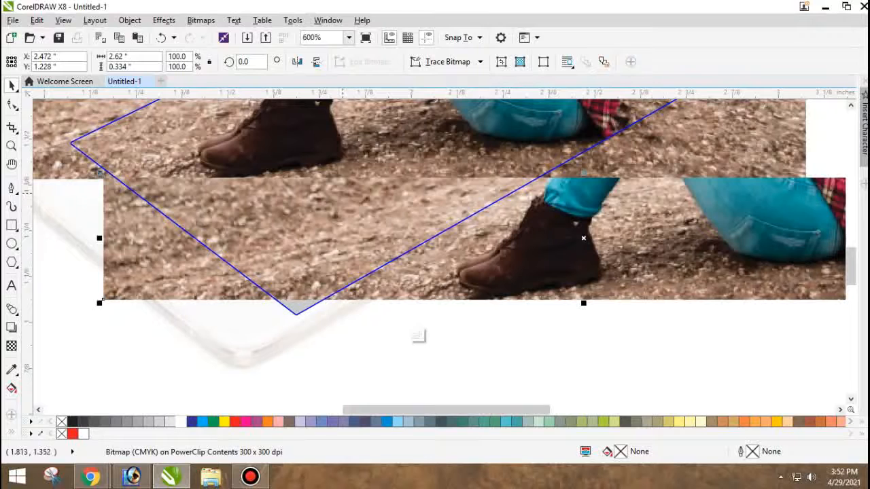
Mirror the ground strip vertically, enlarge it proportionally to about 119.4%, and finish editing the PowerClip.
{"action": "scroll", "coordinate": [343, 192], "scroll_direction": "up", "scroll_amount": 1}
{"action": "left_click", "coordinate": [316, 62]}
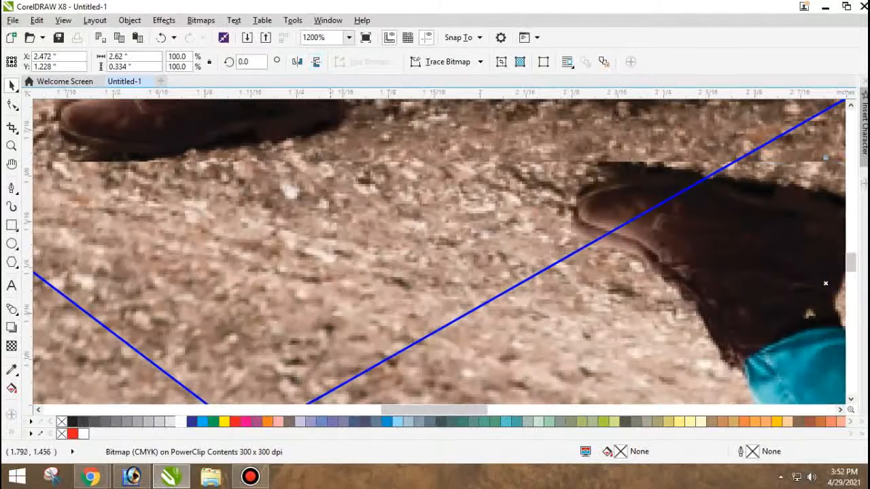
{"action": "scroll", "coordinate": [343, 191], "scroll_direction": "down", "scroll_amount": 1}
{"action": "scroll", "coordinate": [353, 194], "scroll_direction": "down", "scroll_amount": 1}
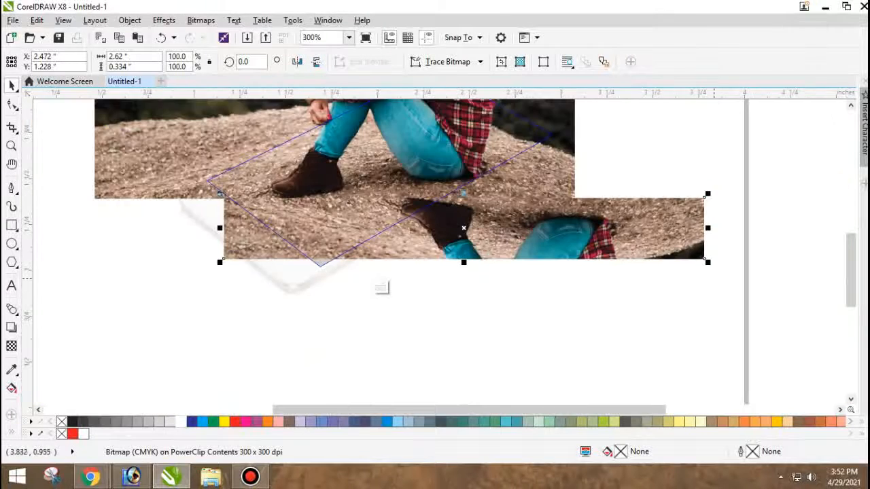
{"action": "left_click_drag", "start_coordinate": [708, 261], "coordinate": [801, 274]}
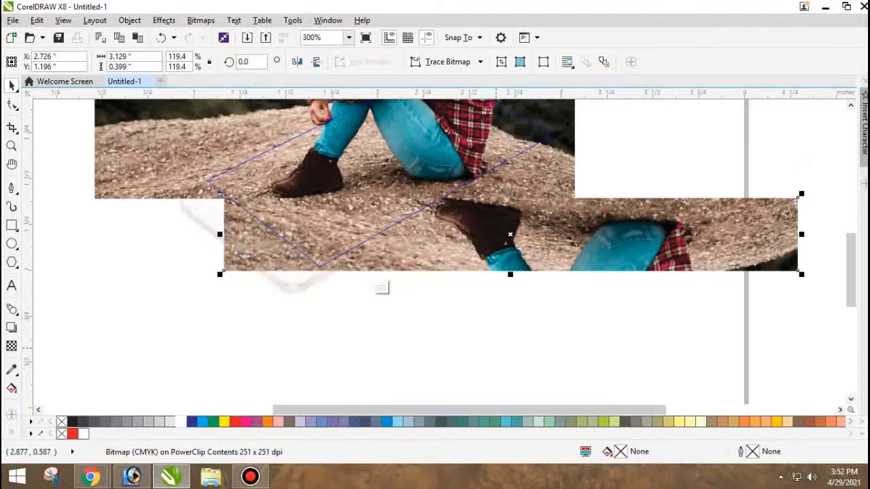
{"action": "left_click", "coordinate": [491, 344], "text": "ctrl"}
Reopen the PowerClip contents and nudge the ground strip up slightly over the photo's lower edge.
{"action": "scroll", "coordinate": [373, 204], "scroll_direction": "up", "scroll_amount": 1}
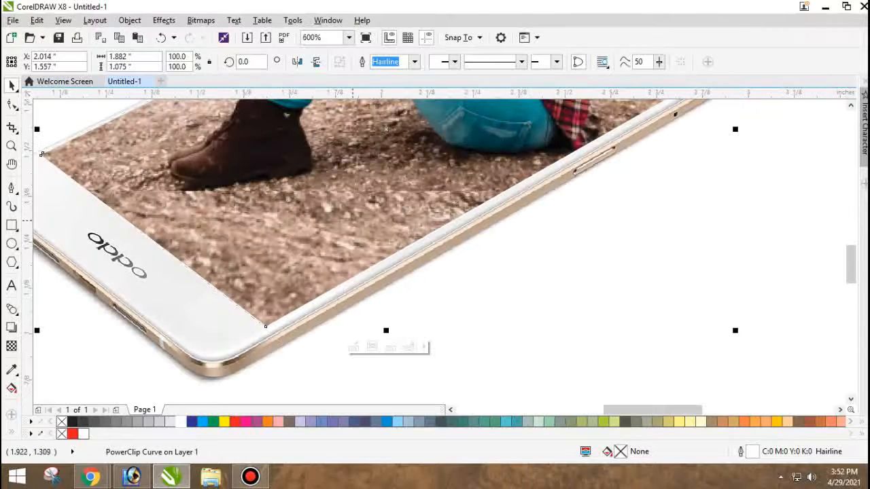
{"action": "left_click", "coordinate": [352, 220], "text": "ctrl"}
{"action": "left_click", "coordinate": [319, 217]}
{"action": "left_click_drag", "start_coordinate": [318, 217], "coordinate": [321, 211]}
Fade the ground strip's upper edge into the photo with a short, nearly vertical linear transparency.
{"action": "scroll", "coordinate": [289, 185], "scroll_direction": "up", "scroll_amount": 1}
{"action": "left_click", "coordinate": [12, 346]}
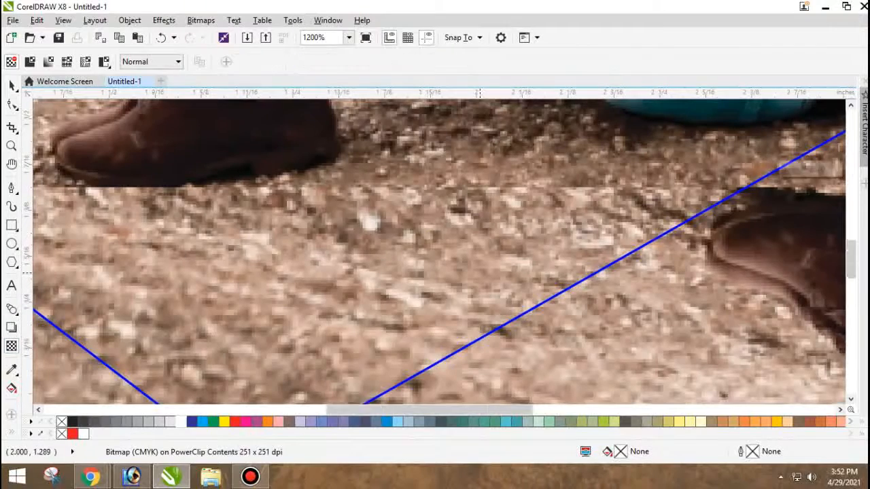
{"action": "scroll", "coordinate": [477, 270], "scroll_direction": "down", "scroll_amount": 1}
{"action": "scroll", "coordinate": [451, 235], "scroll_direction": "up", "scroll_amount": 1}
{"action": "left_click_drag", "start_coordinate": [452, 258], "coordinate": [452, 243]}
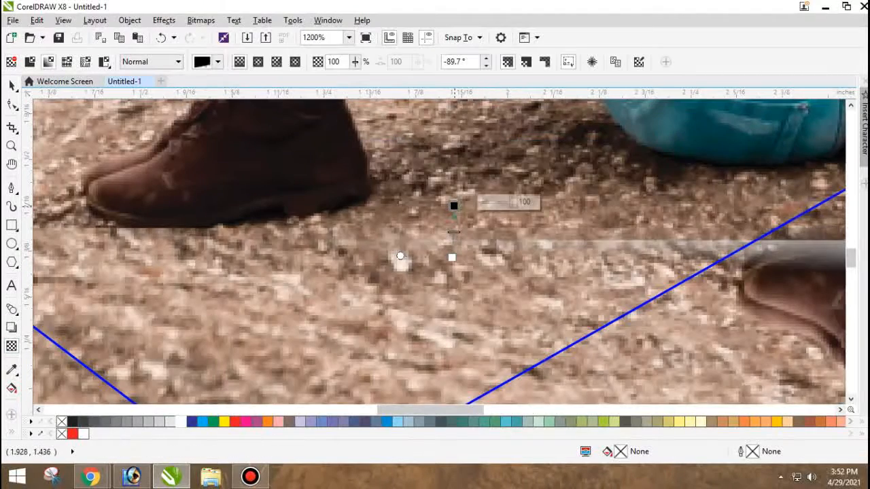
{"action": "scroll", "coordinate": [454, 235], "scroll_direction": "down", "scroll_amount": 1}
{"action": "key", "text": "space"}
Stretch the ground strip upward to about 0.442 inches tall, keeping its width.
{"action": "scroll", "coordinate": [484, 385], "scroll_direction": "down", "scroll_amount": 1}
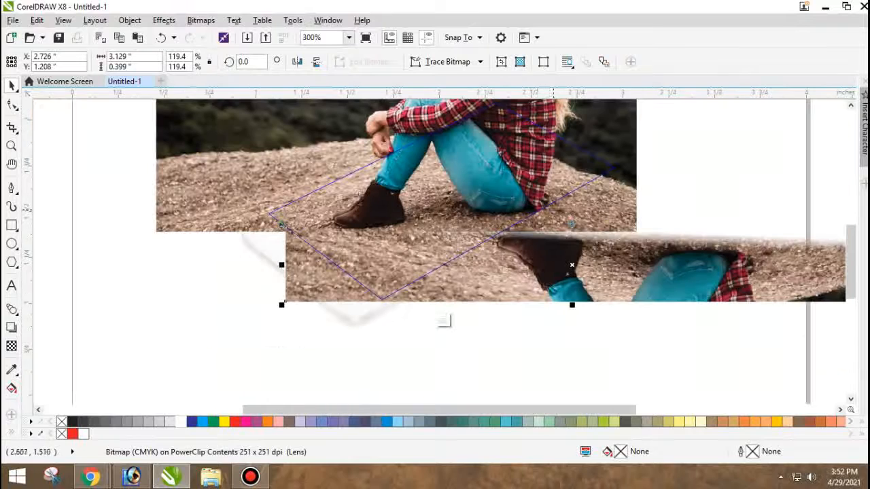
{"action": "left_click_drag", "start_coordinate": [573, 224], "coordinate": [573, 217]}
{"action": "left_click_drag", "start_coordinate": [572, 265], "coordinate": [572, 261]}
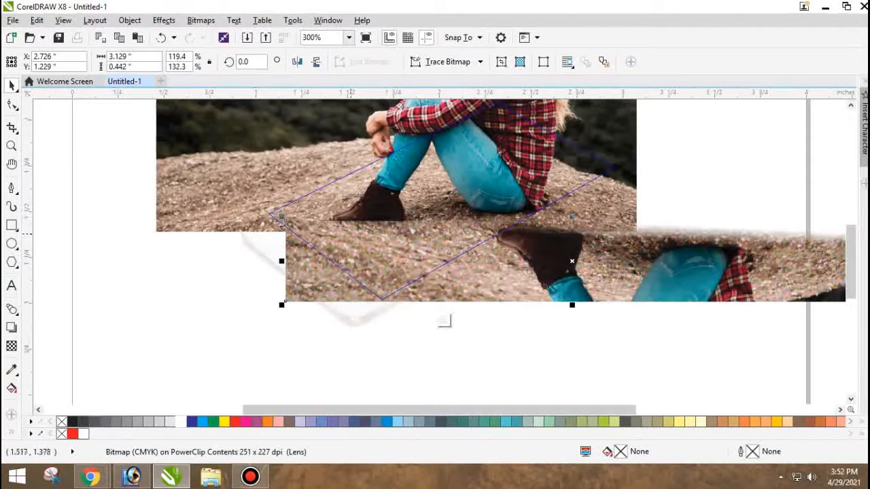
Adjust the ground strip's linear transparency to -90 degrees below the boot and finish editing the PowerClip.
{"action": "left_click", "coordinate": [11, 346]}
{"action": "scroll", "coordinate": [434, 218], "scroll_direction": "up", "scroll_amount": 2}
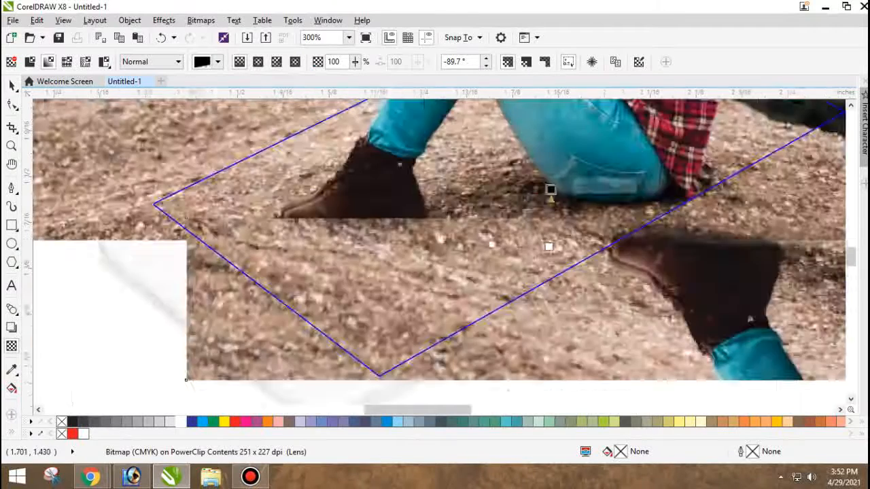
{"action": "scroll", "coordinate": [398, 223], "scroll_direction": "down", "scroll_amount": 1}
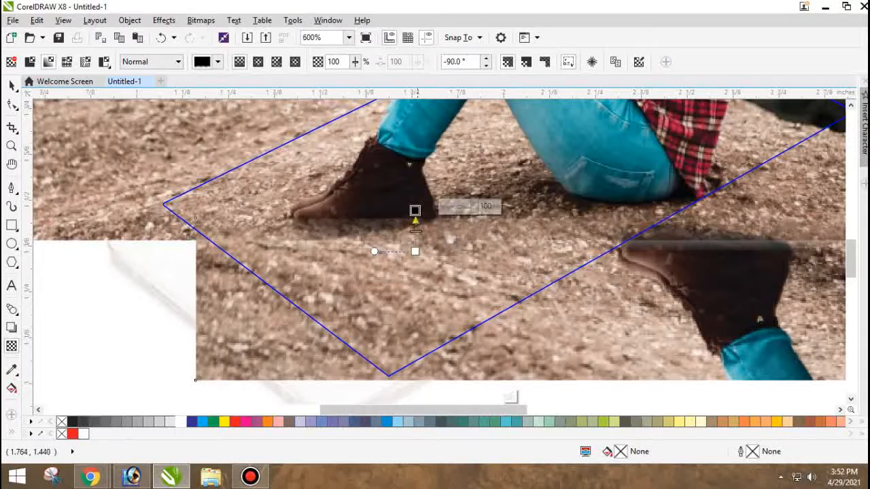
{"action": "key", "text": "space"}
{"action": "scroll", "coordinate": [415, 222], "scroll_direction": "down", "scroll_amount": 1}
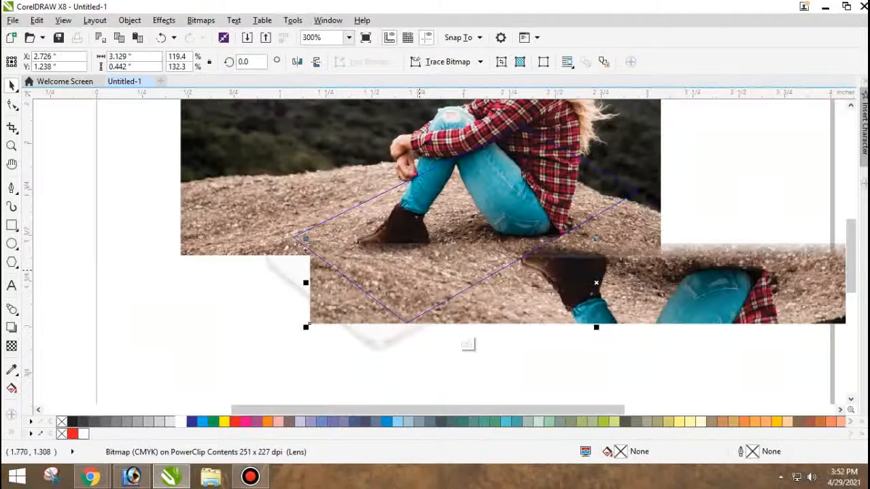
{"action": "left_click", "coordinate": [468, 345]}
Fade the lower edge of the cut-out photo below the boot with a vertical linear transparency.
{"action": "scroll", "coordinate": [421, 249], "scroll_direction": "up", "scroll_amount": 2}
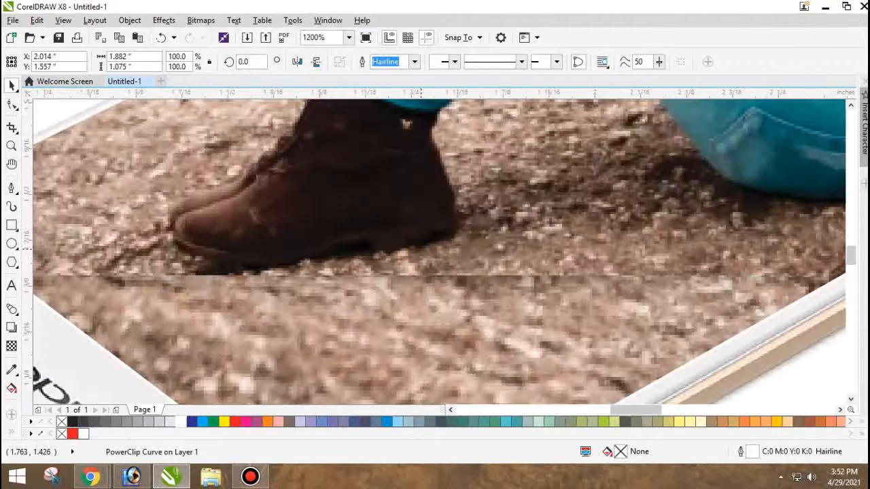
{"action": "left_click", "coordinate": [421, 249]}
{"action": "scroll", "coordinate": [407, 254], "scroll_direction": "down", "scroll_amount": 1}
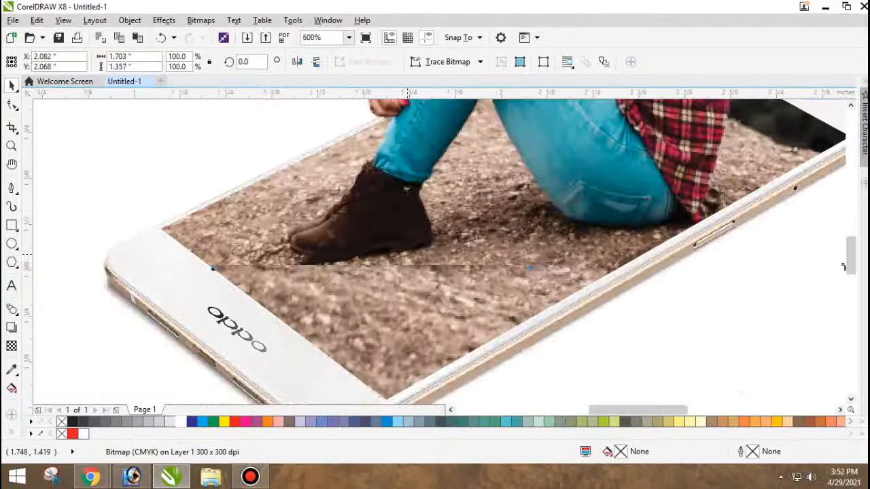
{"action": "left_click_drag", "start_coordinate": [380, 245], "coordinate": [393, 223]}
{"action": "key", "text": "ctrl+z"}
{"action": "scroll", "coordinate": [395, 236], "scroll_direction": "up", "scroll_amount": 1}
{"action": "key", "text": "space"}
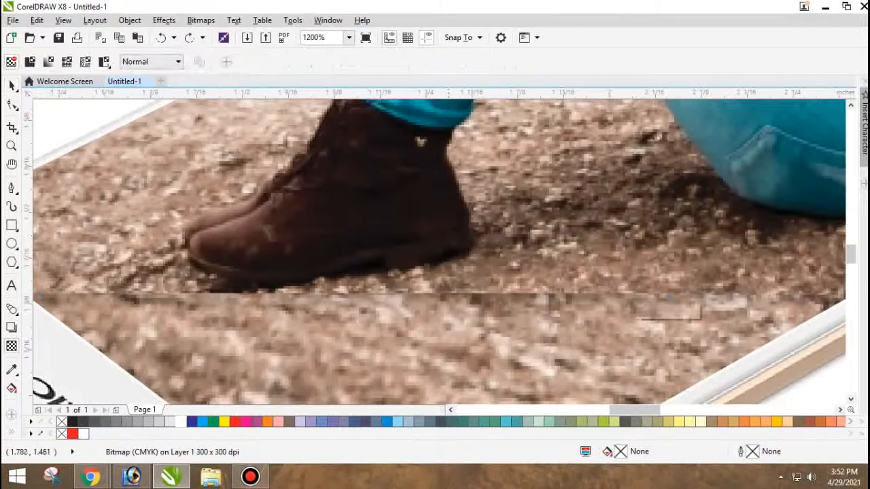
{"action": "left_click_drag", "start_coordinate": [458, 256], "coordinate": [462, 293]}
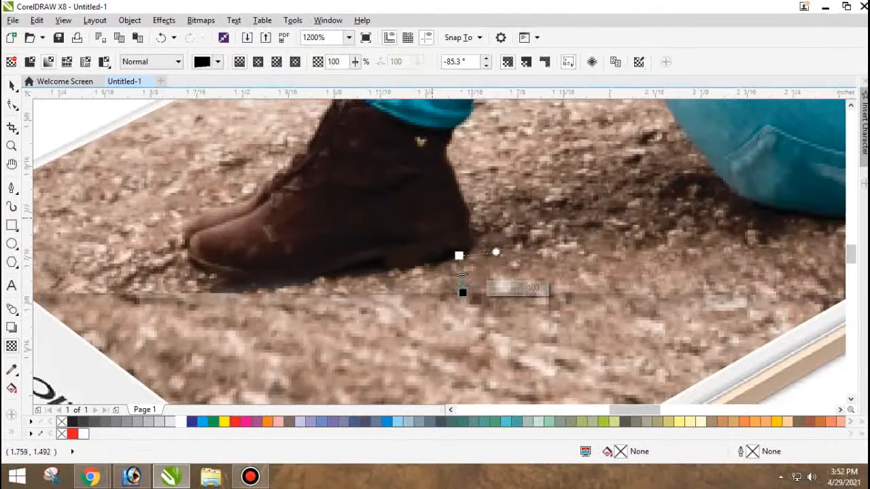
{"action": "left_click_drag", "start_coordinate": [431, 217], "coordinate": [429, 292]}
{"action": "scroll", "coordinate": [429, 292], "scroll_direction": "down", "scroll_amount": 1}
{"action": "key", "text": "space"}
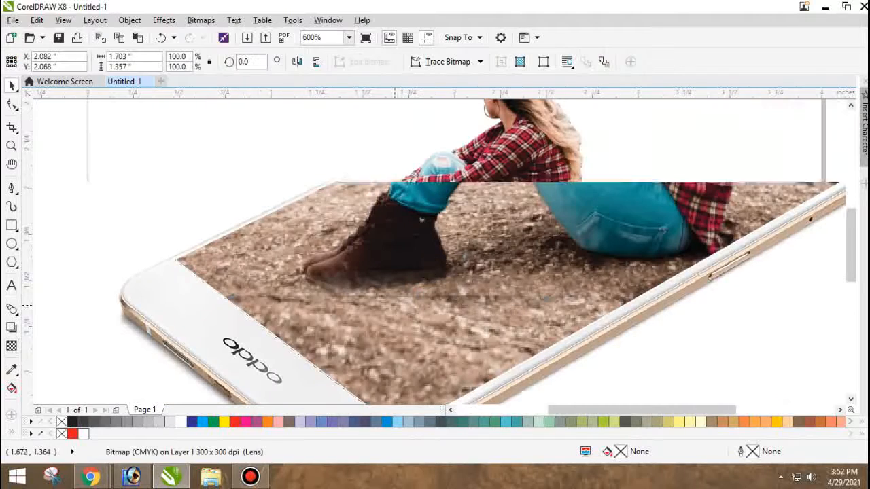
Reopen the PowerClip contents and fade the full photo's lower edge with a short vertical linear transparency.
{"action": "scroll", "coordinate": [272, 312], "scroll_direction": "down", "scroll_amount": 1}
{"action": "left_click", "coordinate": [197, 337]}
{"action": "double_click", "coordinate": [379, 336]}
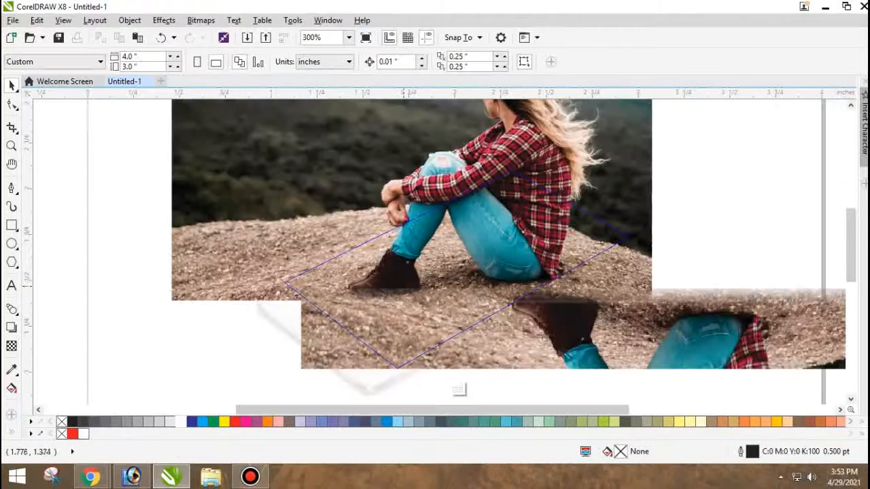
{"action": "left_click_drag", "start_coordinate": [368, 269], "coordinate": [387, 232]}
{"action": "key", "text": "ctrl+z"}
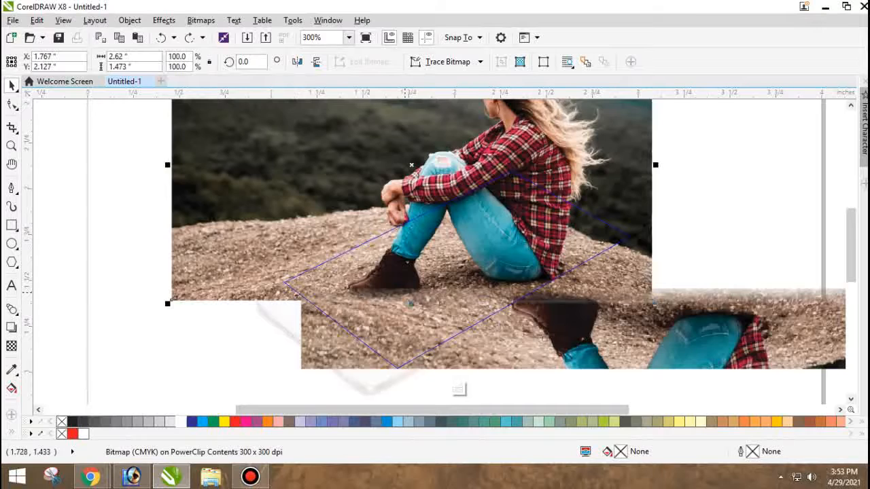
{"action": "scroll", "coordinate": [405, 293], "scroll_direction": "up", "scroll_amount": 1}
{"action": "key", "text": "space"}
{"action": "left_click_drag", "start_coordinate": [419, 268], "coordinate": [419, 308]}
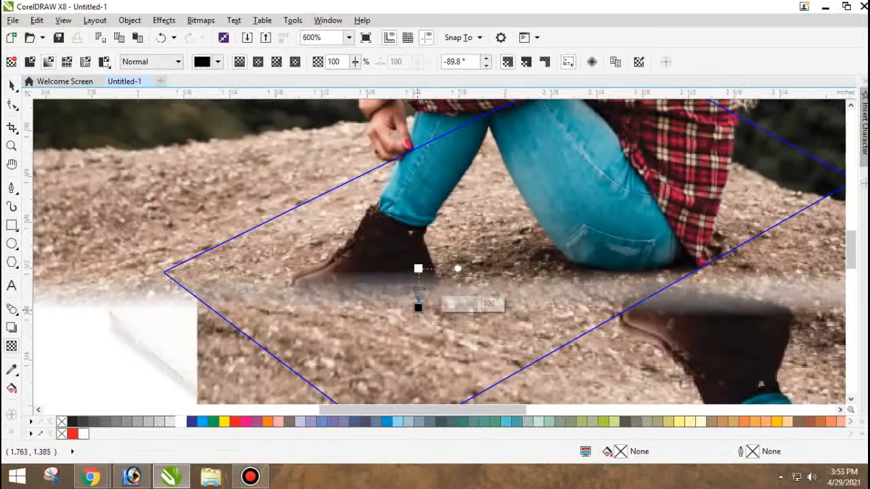
{"action": "scroll", "coordinate": [418, 310], "scroll_direction": "down", "scroll_amount": 1}
{"action": "key", "text": "space"}
Duplicate the faded ground strip slightly up and left, enlarge the copy to about 3.938 by 0.557 inches, and finish editing the PowerClip.
{"action": "left_click", "coordinate": [257, 336], "text": "ctrl"}
{"action": "double_click", "coordinate": [389, 332]}
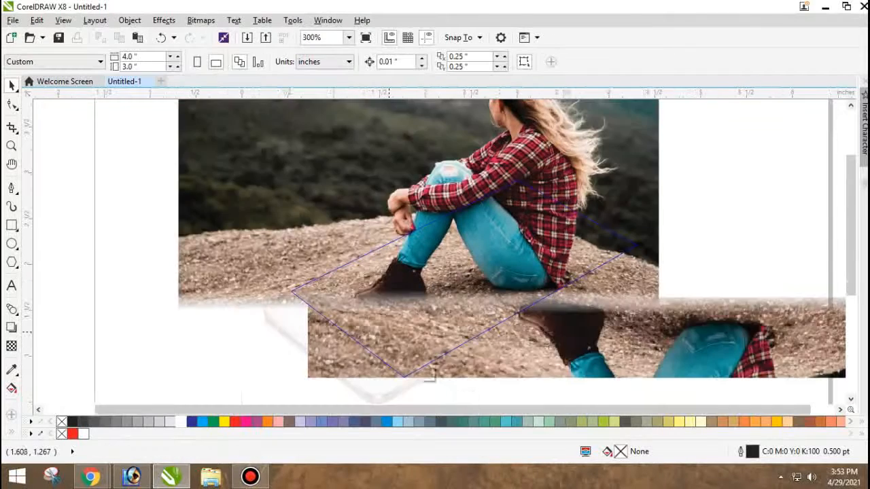
{"action": "scroll", "coordinate": [429, 377], "scroll_direction": "down", "scroll_amount": 1}
{"action": "left_click_drag", "start_coordinate": [605, 331], "coordinate": [584, 318]}
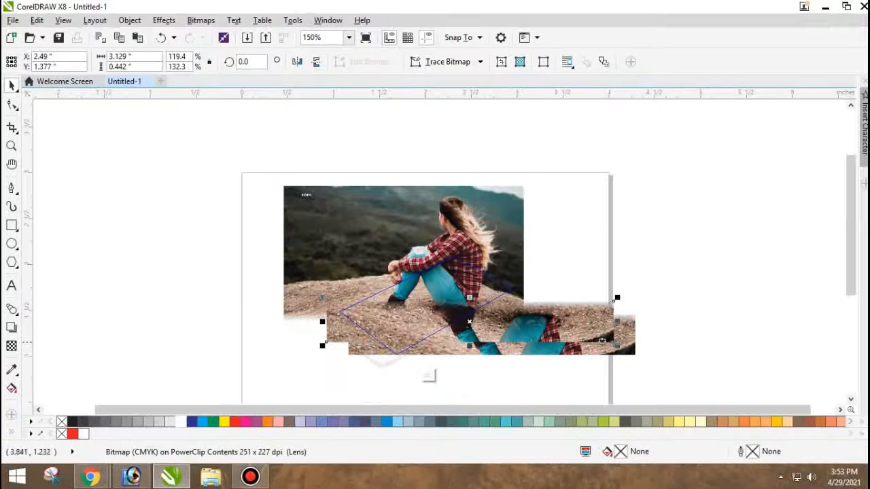
{"action": "left_click_drag", "start_coordinate": [617, 344], "coordinate": [654, 350]}
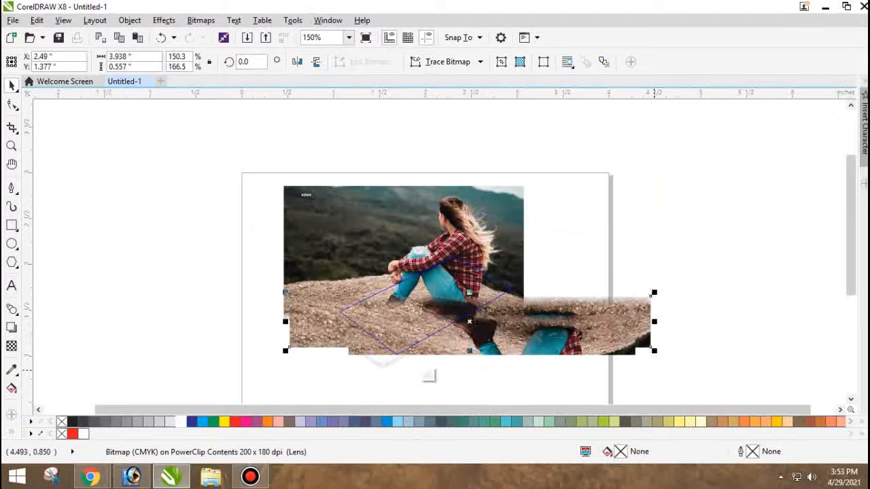
{"action": "left_click", "coordinate": [429, 376]}
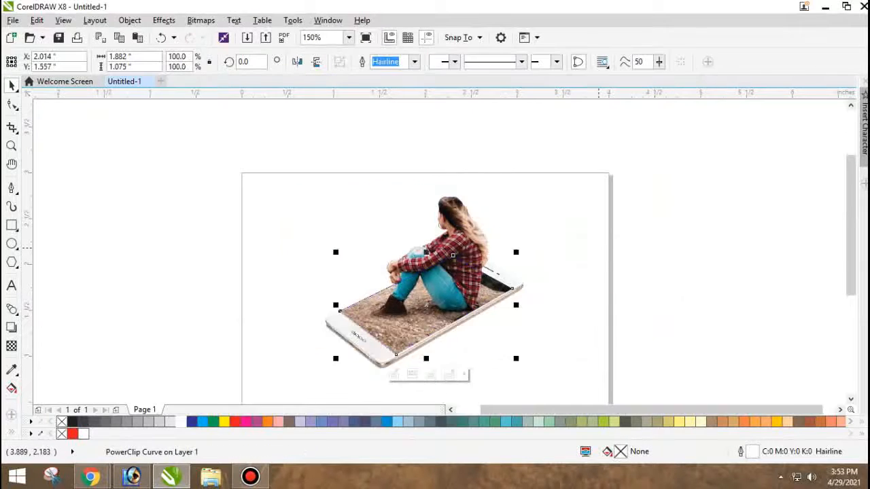
Group the woman, the clipped ground and the phone photo, and centre the group vertically on the page.
{"action": "scroll", "coordinate": [545, 281], "scroll_direction": "up", "scroll_amount": 2}
{"action": "key", "text": "Escape"}
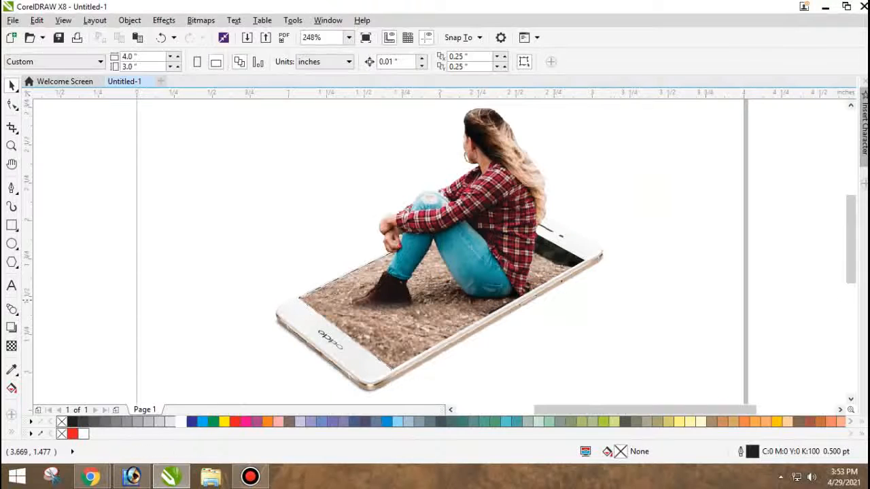
{"action": "scroll", "coordinate": [692, 308], "scroll_direction": "down", "scroll_amount": 4}
{"action": "left_click_drag", "start_coordinate": [486, 361], "coordinate": [332, 239]}
{"action": "key", "text": "ctrl+g"}
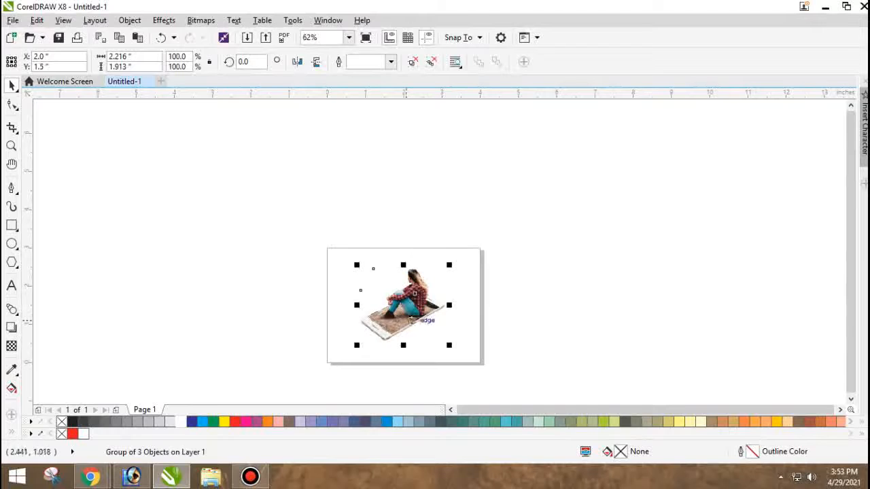
Try a slight nudge of the phone photo within the group and undo it.
{"action": "scroll", "coordinate": [408, 318], "scroll_direction": "up", "scroll_amount": 2}
{"action": "left_click", "coordinate": [349, 274], "text": "ctrl"}
{"action": "left_click", "coordinate": [331, 264], "text": "ctrl"}
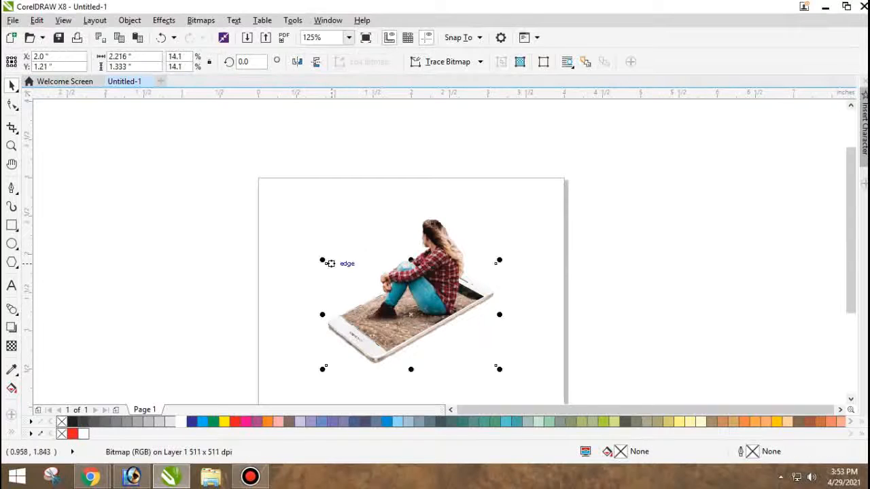
{"action": "left_click_drag", "start_coordinate": [326, 278], "coordinate": [332, 272]}
{"action": "left_click", "coordinate": [345, 240]}
{"action": "scroll", "coordinate": [348, 244], "scroll_direction": "down", "scroll_amount": 1}
{"action": "scroll", "coordinate": [370, 302], "scroll_direction": "up", "scroll_amount": 2}
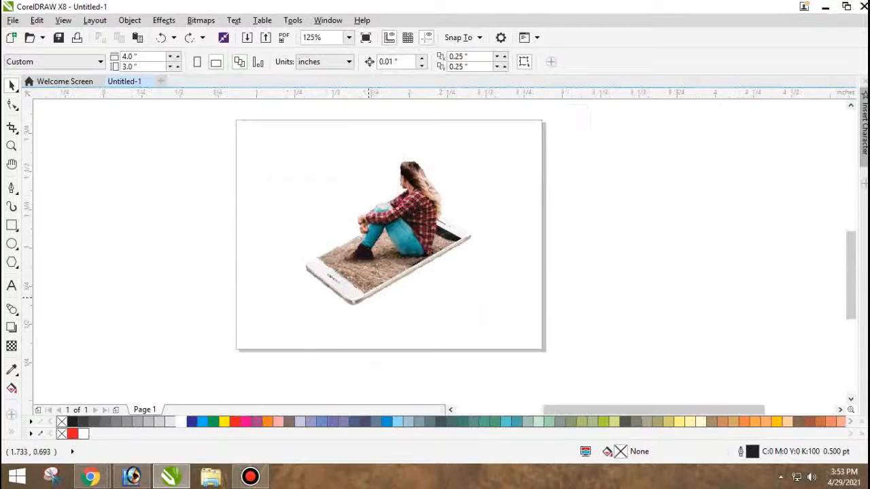
{"action": "left_click", "coordinate": [383, 286]}
{"action": "scroll", "coordinate": [370, 292], "scroll_direction": "down", "scroll_amount": 1}
{"action": "key", "text": "ctrl+z"}
{"action": "left_click", "coordinate": [548, 306]}
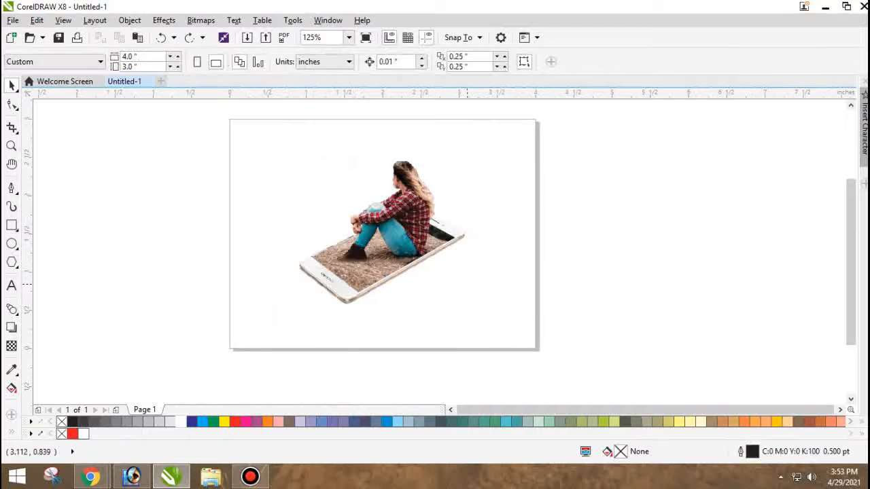
Ungroup the centred composition into its three separate objects.
{"action": "scroll", "coordinate": [467, 285], "scroll_direction": "down", "scroll_amount": 1}
{"action": "scroll", "coordinate": [421, 265], "scroll_direction": "up", "scroll_amount": 1}
{"action": "left_click", "coordinate": [428, 258]}
{"action": "scroll", "coordinate": [445, 282], "scroll_direction": "up", "scroll_amount": 1}
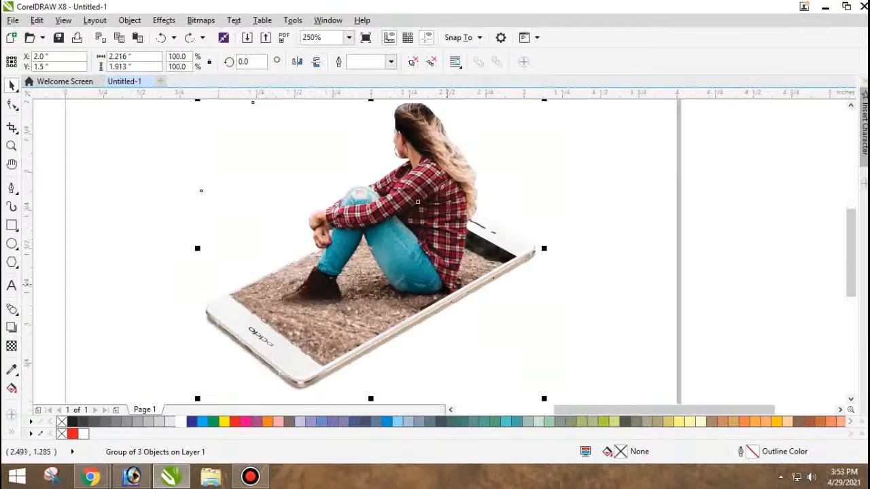
{"action": "key", "text": "ctrl+u"}
{"action": "key", "text": "Escape"}
{"action": "scroll", "coordinate": [335, 293], "scroll_direction": "down", "scroll_amount": 1}
{"action": "scroll", "coordinate": [323, 298], "scroll_direction": "up", "scroll_amount": 1}
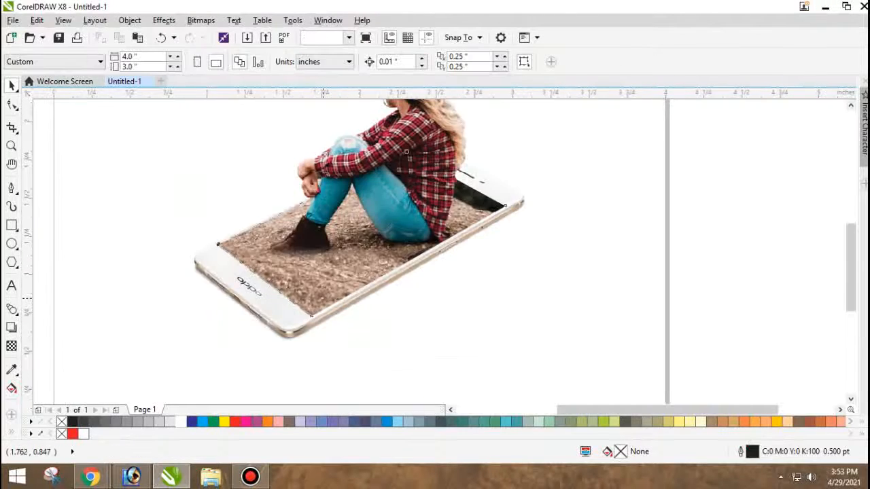
Remove the hairline outline from the PowerClip frame on the phone's screen.
{"action": "left_click", "coordinate": [326, 289]}
{"action": "left_click", "coordinate": [292, 333]}
{"action": "mouse_move", "coordinate": [312, 296]}
{"action": "left_mouse_down"}
{"action": "mouse_move", "coordinate": [319, 283]}
{"action": "mouse_move", "coordinate": [307, 286]}
{"action": "left_mouse_up"}
{"action": "scroll", "coordinate": [307, 286], "scroll_direction": "up", "scroll_amount": 1}
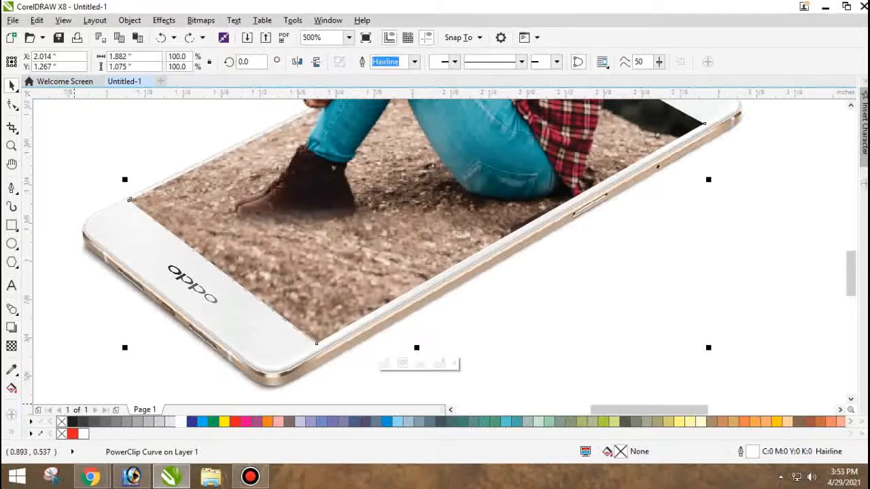
{"action": "right_click", "coordinate": [62, 422]}
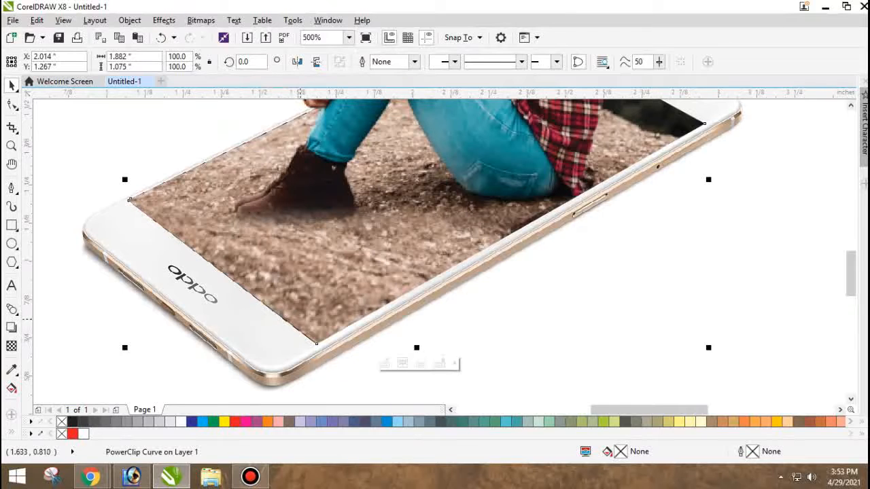
Place a copy of the screen frame inside the PowerClip contents and turn it into a plain curve with frame type None.
{"action": "left_click", "coordinate": [402, 364]}
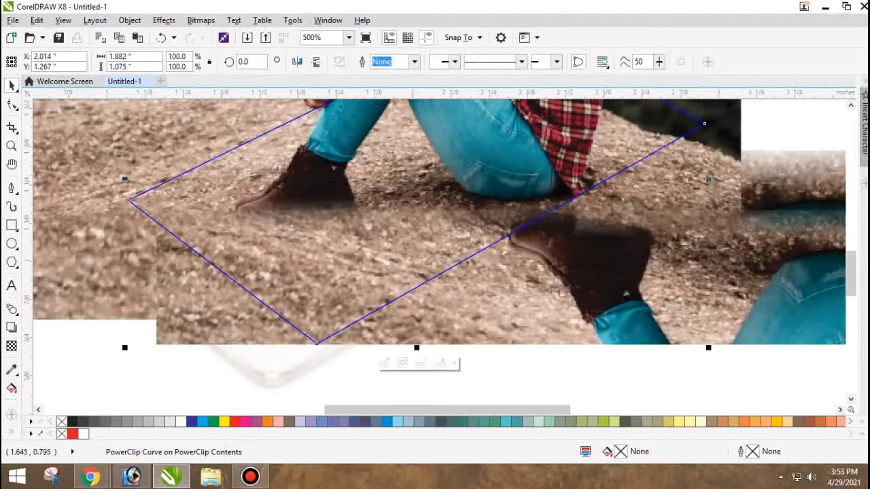
{"action": "right_click", "coordinate": [72, 422]}
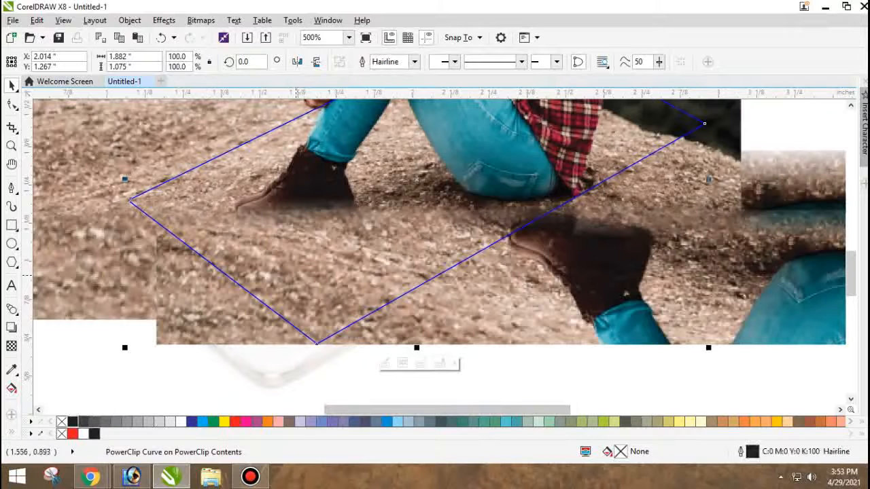
{"action": "right_click", "coordinate": [298, 275]}
{"action": "left_click", "coordinate": [276, 283]}
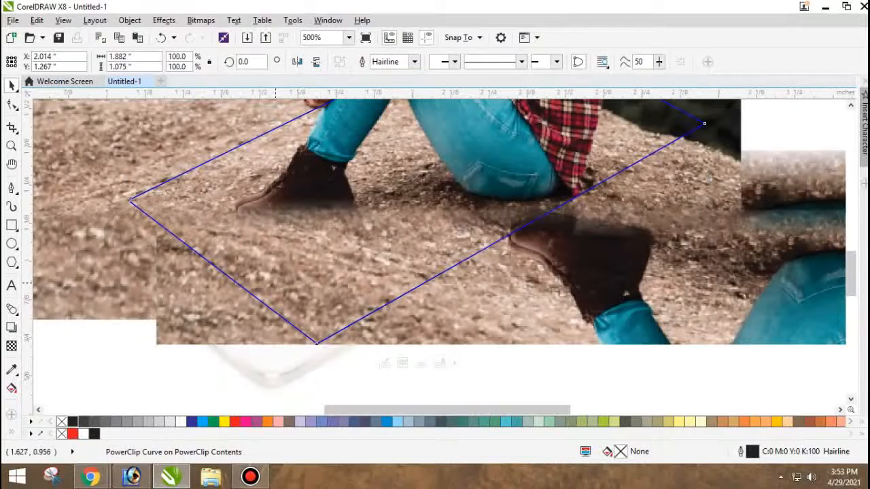
{"action": "right_click", "coordinate": [279, 283]}
{"action": "mouse_move", "coordinate": [310, 64]}
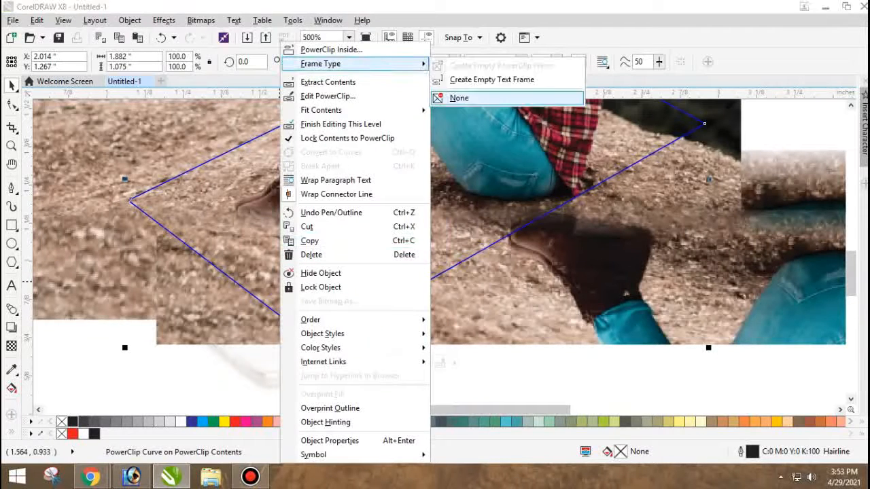
{"action": "left_click", "coordinate": [458, 97]}
{"action": "left_click", "coordinate": [480, 267]}
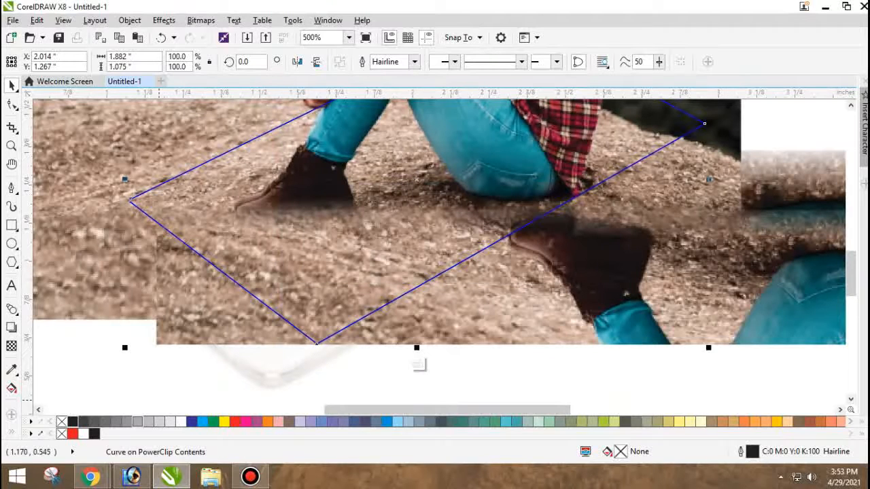
Give the copied frame curve a 2 pt outline in 70% black.
{"action": "right_click", "coordinate": [72, 422]}
{"action": "key", "text": "F12"}
{"action": "type", "text": "4"}
{"action": "key", "text": "Return"}
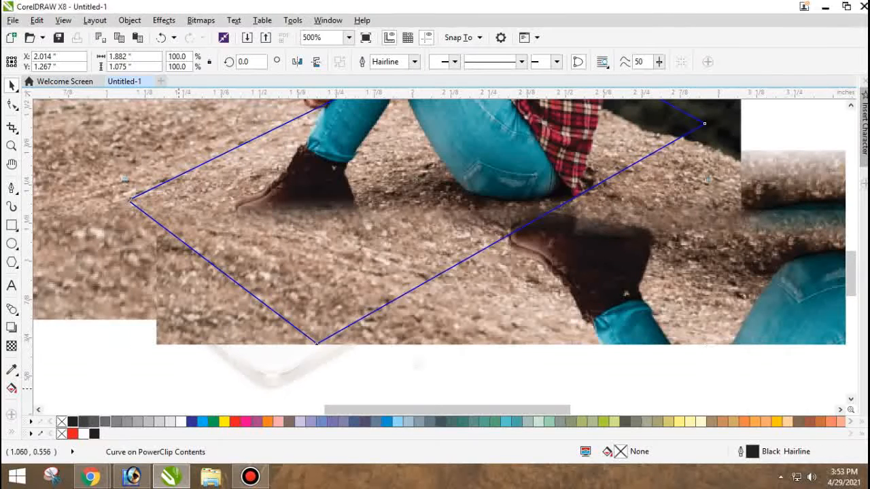
{"action": "key", "text": "F12"}
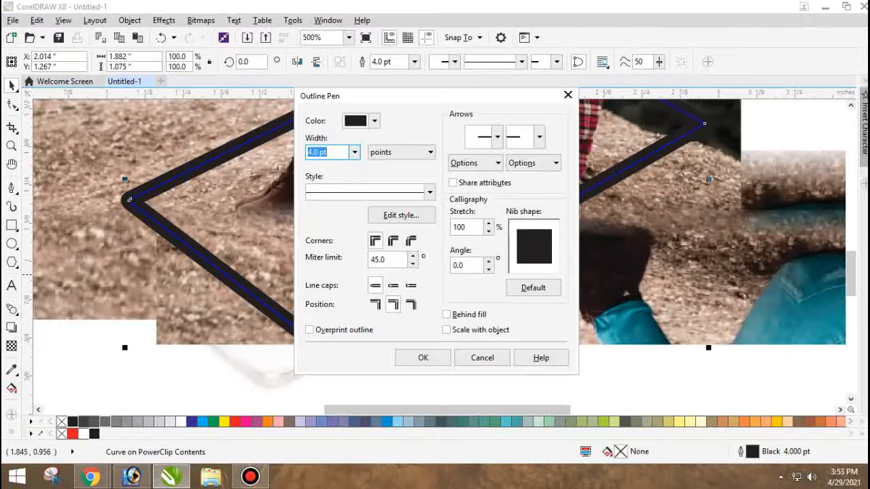
{"action": "type", "text": "3"}
{"action": "key", "text": "Return"}
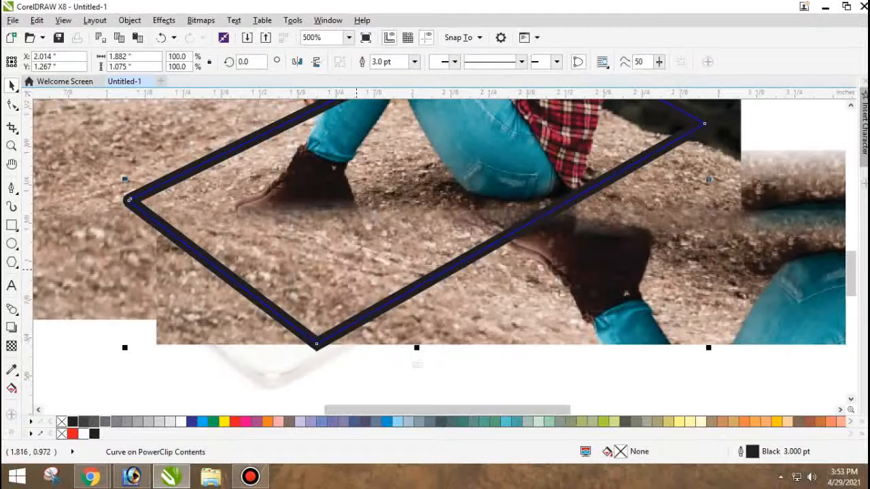
{"action": "key", "text": "F12"}
{"action": "key", "text": "Return"}
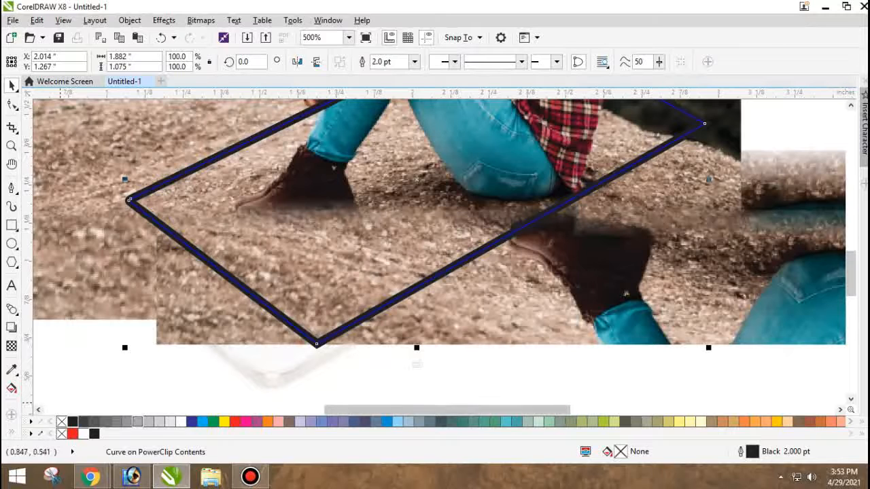
{"action": "right_click", "coordinate": [137, 422]}
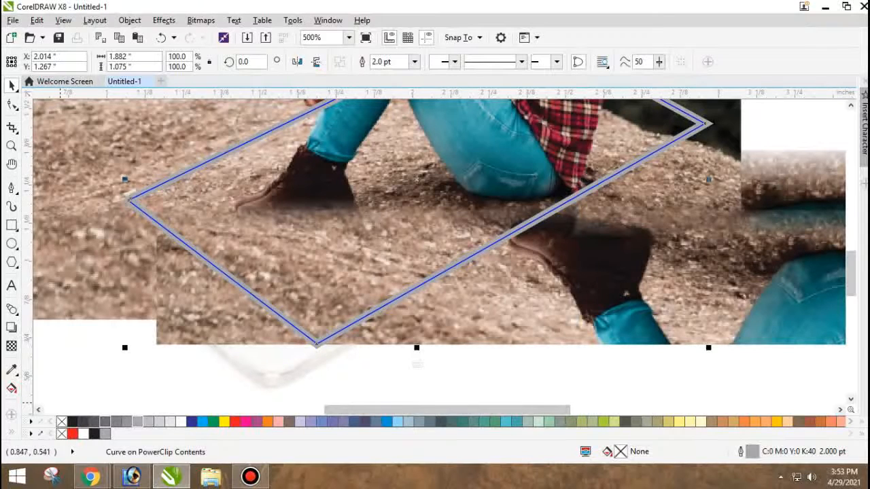
{"action": "right_click", "coordinate": [104, 422]}
Convert the outlined frame curve to a bitmap and apply a Gaussian Blur with a 5-pixel radius.
{"action": "left_click", "coordinate": [201, 21]}
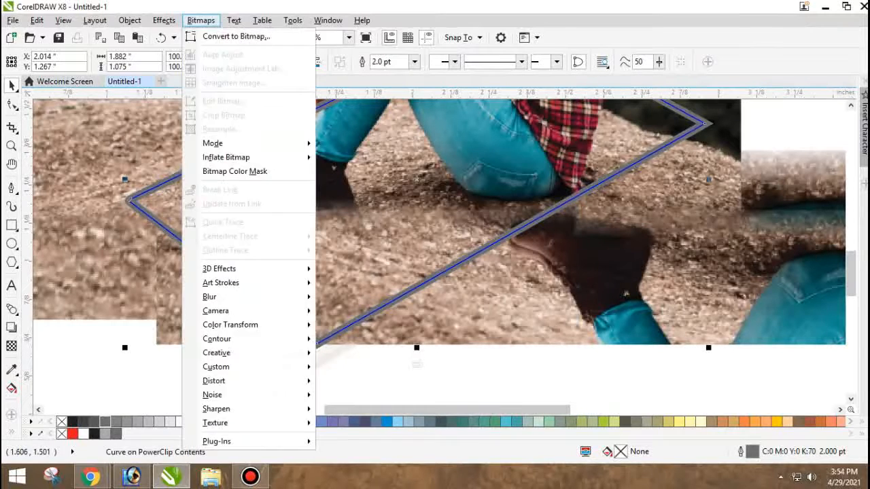
{"action": "left_click", "coordinate": [235, 36]}
{"action": "key", "text": "Return"}
{"action": "left_click", "coordinate": [202, 21]}
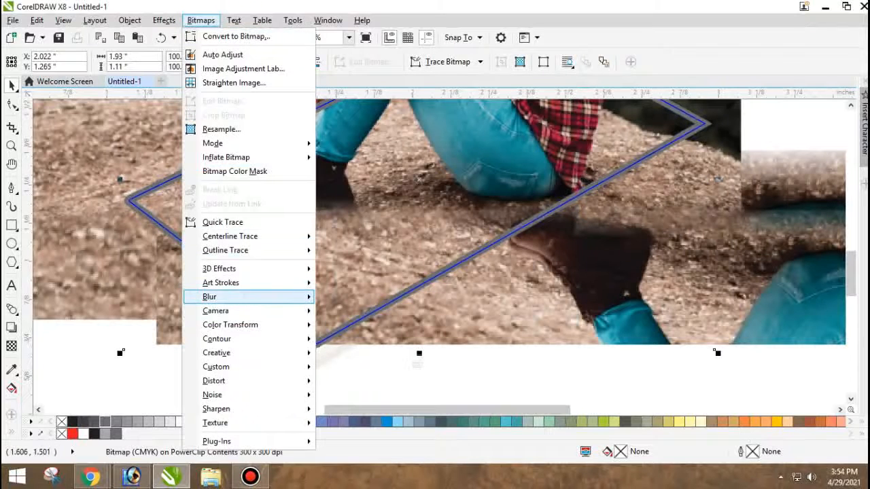
{"action": "mouse_move", "coordinate": [209, 297]}
{"action": "left_click", "coordinate": [361, 312]}
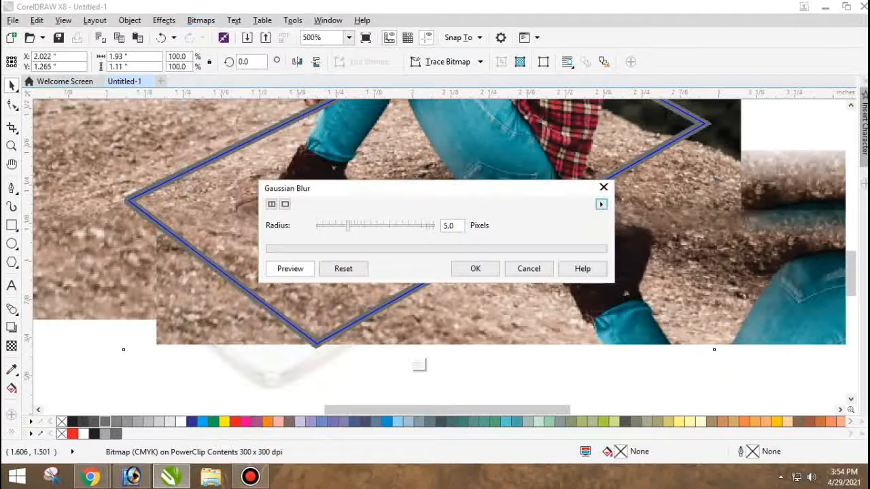
{"action": "key", "text": "Return"}
Finish editing the PowerClip, then try shifting the blurred outline up and right inside it and undo the shift.
{"action": "scroll", "coordinate": [202, 302], "scroll_direction": "down", "scroll_amount": 1}
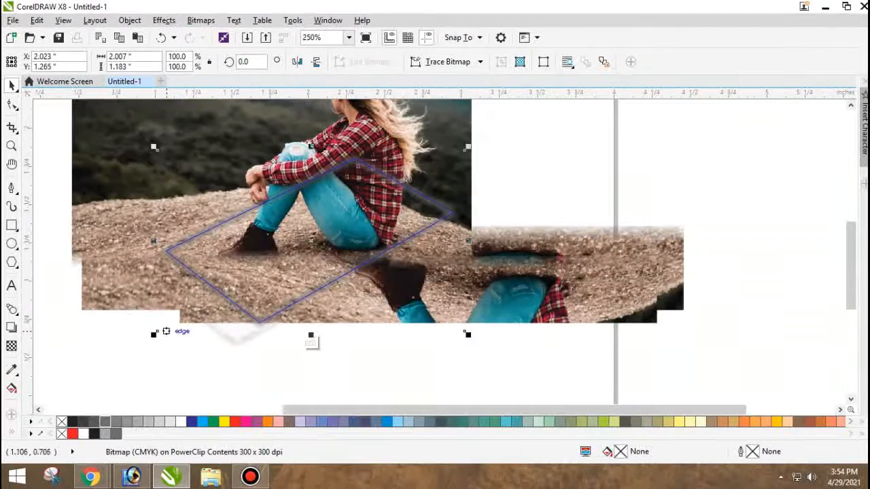
{"action": "left_click", "coordinate": [170, 327], "text": "ctrl"}
{"action": "scroll", "coordinate": [222, 289], "scroll_direction": "up", "scroll_amount": 1}
{"action": "left_click_drag", "start_coordinate": [223, 291], "coordinate": [255, 273]}
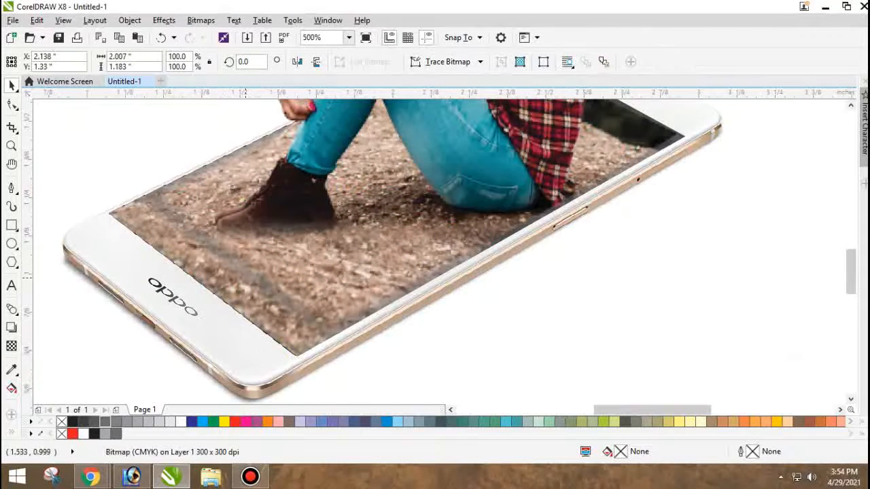
{"action": "key", "text": "ctrl+z"}
Set the blurred outline's brightness to -32 and contrast to 12, and enlarge it to about 102.9%.
{"action": "key", "text": "ctrl+b"}
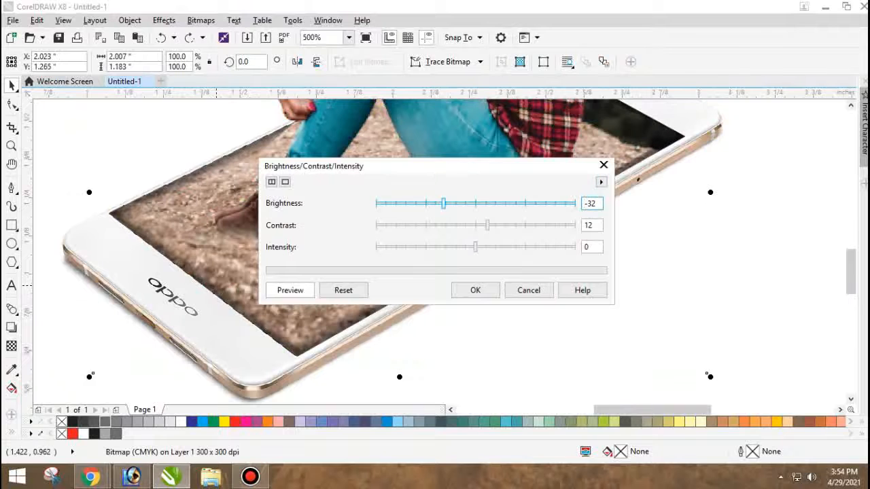
{"action": "left_click", "coordinate": [476, 290]}
{"action": "scroll", "coordinate": [477, 341], "scroll_direction": "down", "scroll_amount": 1}
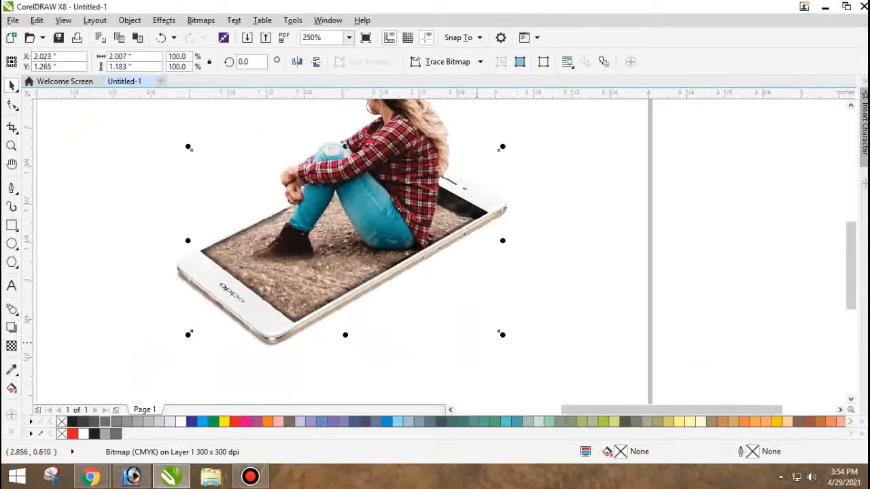
{"action": "left_click_drag", "start_coordinate": [503, 335], "coordinate": [509, 339]}
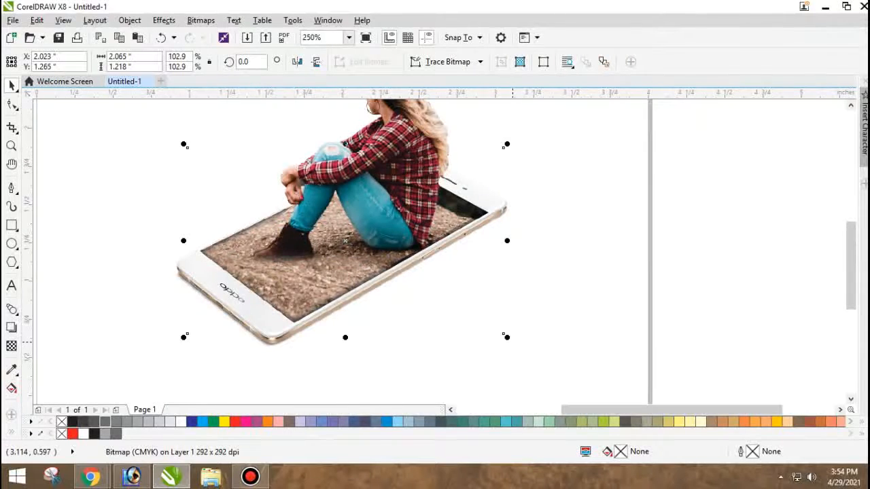
Try small shifts of the woman's cut-out and the blurred screen outline, undoing each one.
{"action": "scroll", "coordinate": [482, 213], "scroll_direction": "up", "scroll_amount": 1}
{"action": "left_click_drag", "start_coordinate": [451, 218], "coordinate": [433, 230]}
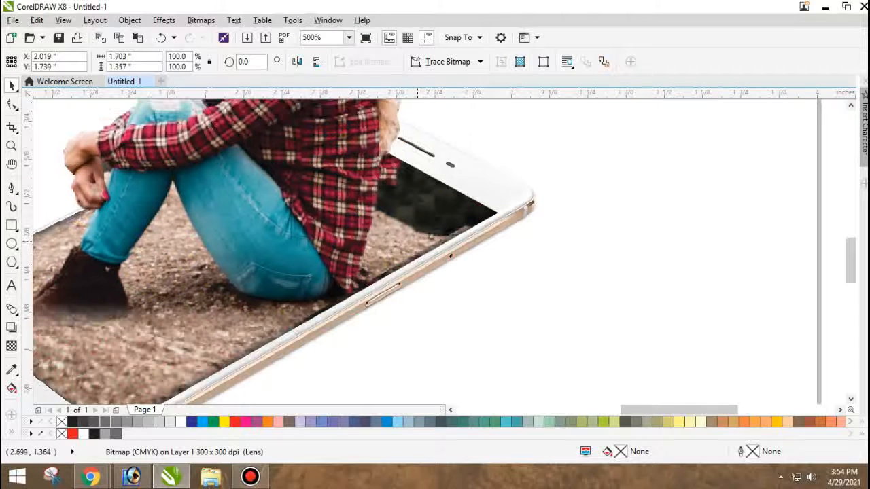
{"action": "key", "text": "ctrl+z"}
{"action": "scroll", "coordinate": [488, 254], "scroll_direction": "down", "scroll_amount": 1}
{"action": "left_click", "coordinate": [513, 286]}
{"action": "scroll", "coordinate": [254, 327], "scroll_direction": "up", "scroll_amount": 1}
{"action": "left_click_drag", "start_coordinate": [318, 338], "coordinate": [336, 325]}
{"action": "key", "text": "ctrl+z"}
{"action": "left_click", "coordinate": [330, 344], "text": "ctrl"}
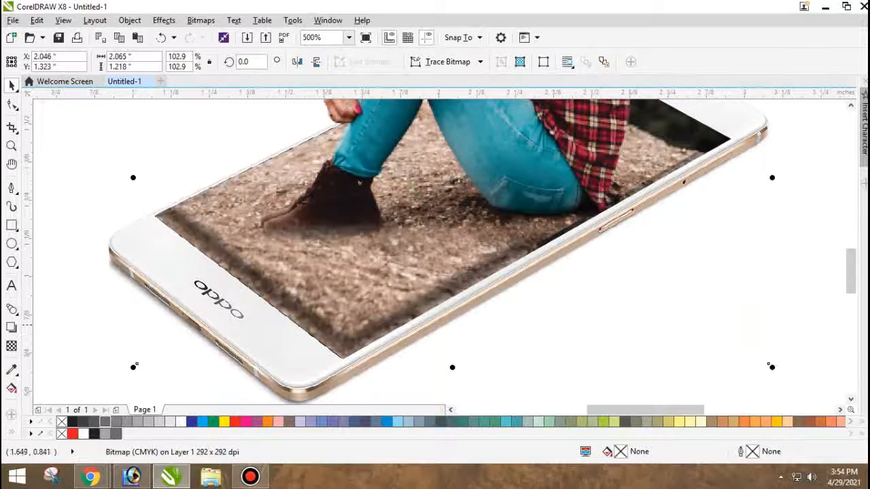
{"action": "key", "text": "ctrl+z"}
Apply a uniform transparency to the blurred outline around the phone's screen and deselect it.
{"action": "left_click", "coordinate": [11, 346]}
{"action": "left_click", "coordinate": [30, 62]}
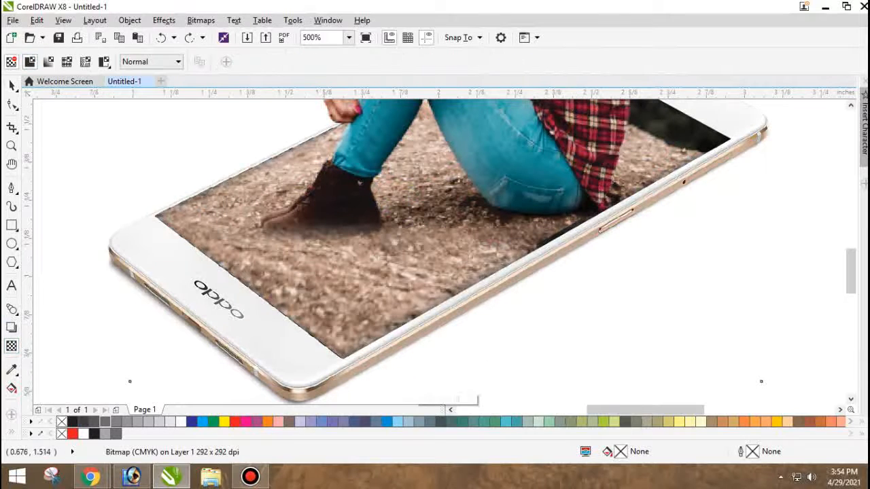
{"action": "scroll", "coordinate": [229, 128], "scroll_direction": "down", "scroll_amount": 1}
{"action": "key", "text": "space"}
{"action": "left_click", "coordinate": [163, 246]}
{"action": "scroll", "coordinate": [270, 251], "scroll_direction": "down", "scroll_amount": 3}
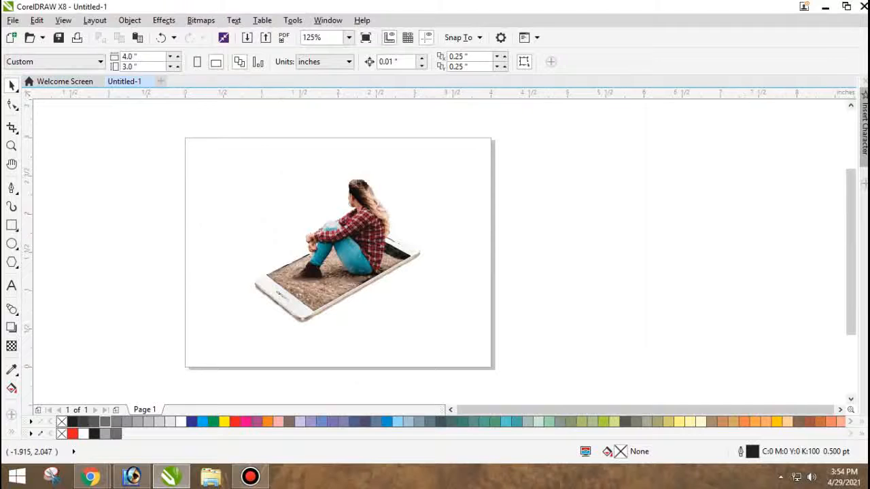
Create a page-sized rectangle and delete it.
{"action": "double_click", "coordinate": [12, 225]}
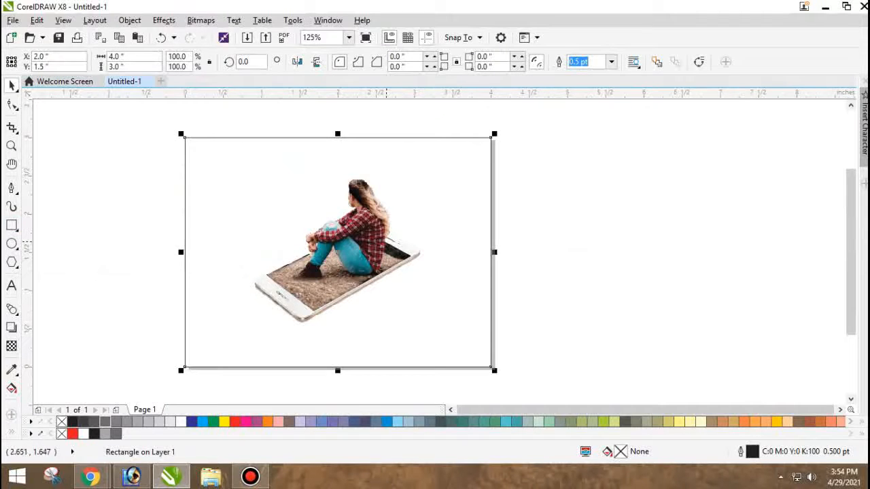
{"action": "key", "text": "Delete"}
{"action": "left_click", "coordinate": [352, 307]}
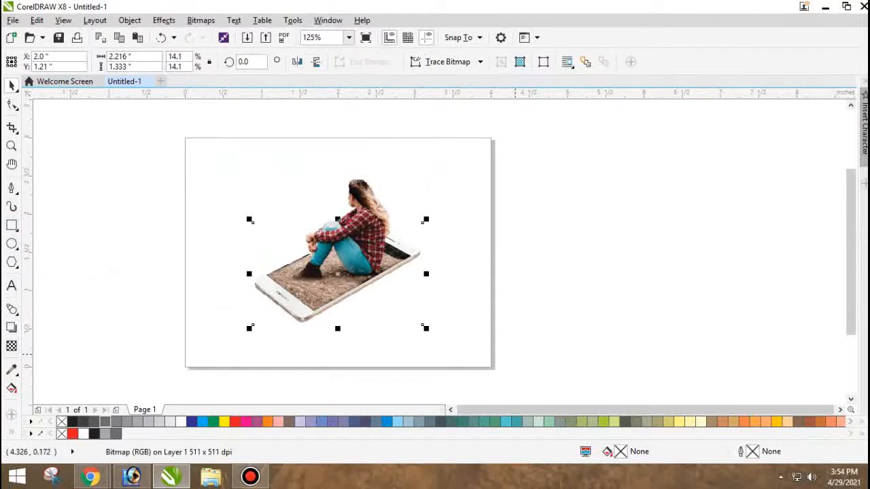
Move the woman, ground and phone together up the page, placing the phone photo at about X 2.029, Y 1.449 inches.
{"action": "left_click_drag", "start_coordinate": [516, 354], "coordinate": [196, 148]}
{"action": "left_click_drag", "start_coordinate": [339, 285], "coordinate": [322, 275]}
{"action": "left_click", "coordinate": [370, 327]}
{"action": "scroll", "coordinate": [321, 300], "scroll_direction": "up", "scroll_amount": 1}
{"action": "key", "text": "ctrl+z"}
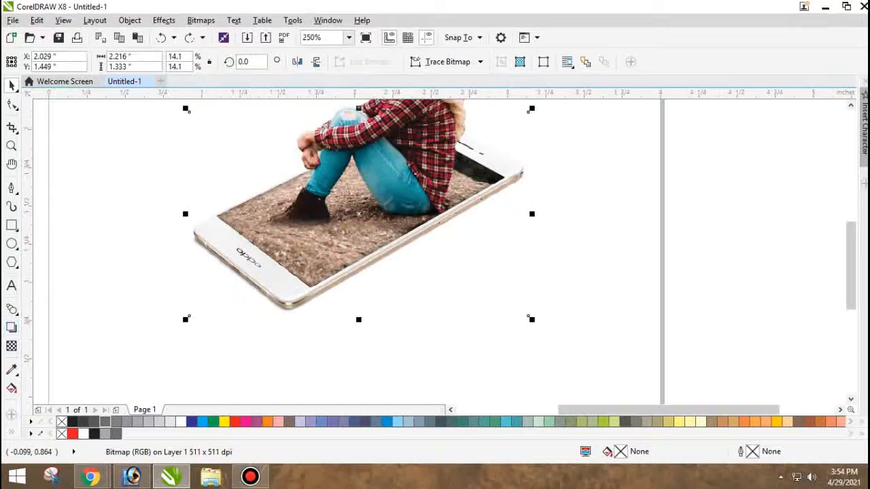
Cast a perspective drop shadow down and left from the phone photo's lower edge, with angle 207, opacity 50 and feathering 15.
{"action": "left_click", "coordinate": [13, 310]}
{"action": "left_click", "coordinate": [12, 327]}
{"action": "left_click_drag", "start_coordinate": [308, 265], "coordinate": [293, 349]}
{"action": "key", "text": "ctrl+z"}
{"action": "key", "text": "space"}
{"action": "left_click", "coordinate": [308, 335]}
{"action": "key", "text": "ctrl+z"}
{"action": "key", "text": "space"}
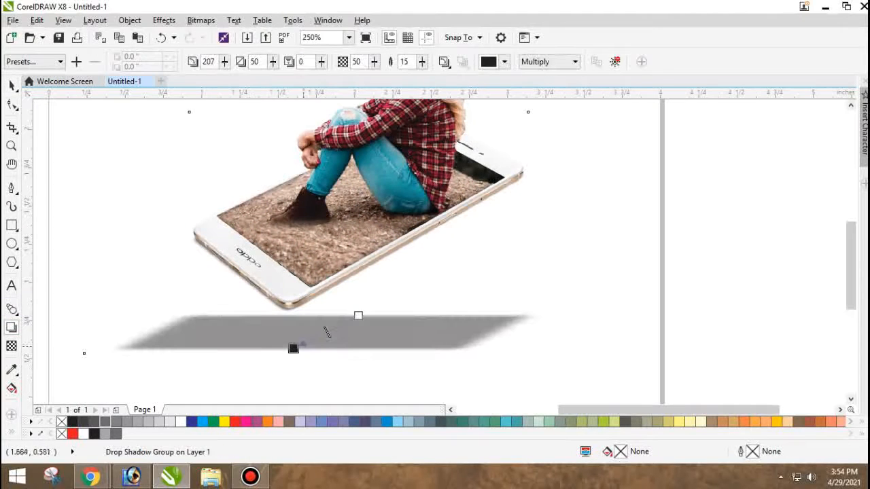
Undo the phone's drop shadow and draw a flat ellipse about 0.82 by 0.11 inches just below the phone's lowest corner.
{"action": "key", "text": "ctrl+z"}
{"action": "key", "text": "space"}
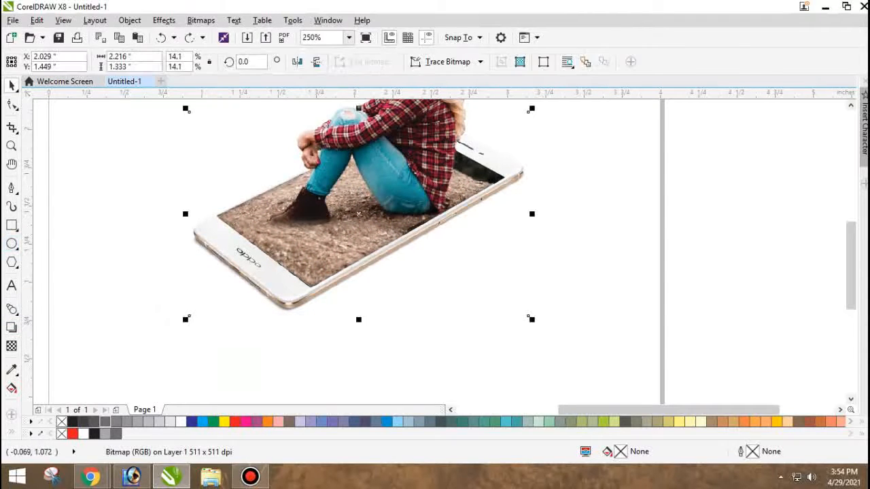
{"action": "key", "text": "F7"}
{"action": "left_click_drag", "start_coordinate": [245, 323], "coordinate": [365, 335]}
{"action": "key", "text": "space"}
{"action": "left_click_drag", "start_coordinate": [327, 330], "coordinate": [321, 334]}
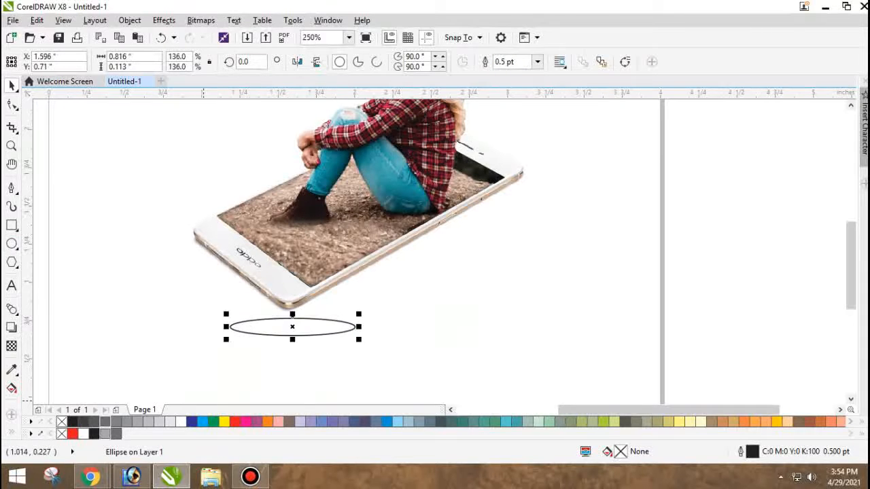
Fill the ellipse with 40% black, remove its outline and convert it to a bitmap.
{"action": "left_click", "coordinate": [106, 434]}
{"action": "right_click", "coordinate": [62, 434]}
{"action": "left_click", "coordinate": [200, 20]}
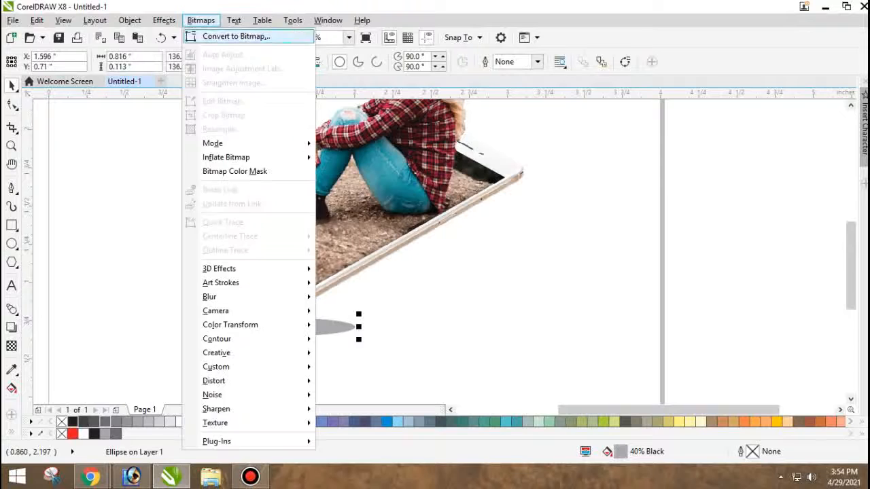
{"action": "left_click", "coordinate": [236, 36]}
Apply a Gaussian blur with a 39-pixel radius to the ellipse and move it up beneath the phone's lowest corner.
{"action": "left_click", "coordinate": [201, 20]}
{"action": "mouse_move", "coordinate": [245, 297]}
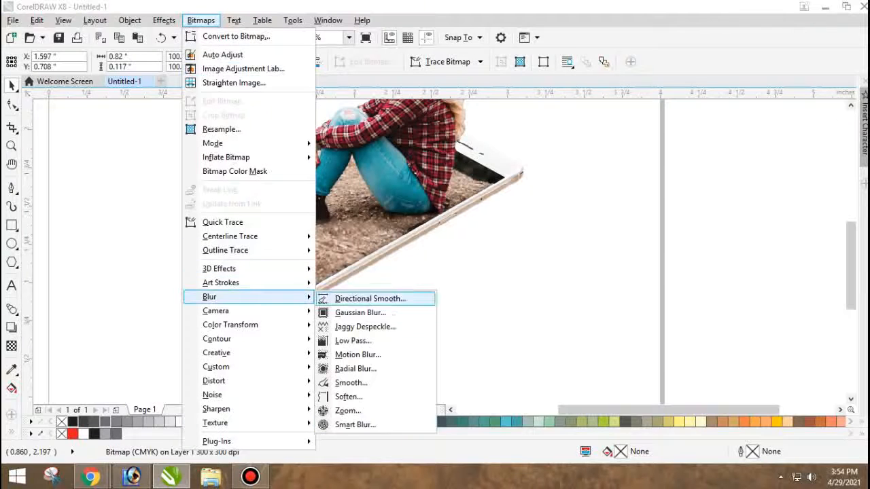
{"action": "left_click", "coordinate": [360, 311]}
{"action": "left_click_drag", "start_coordinate": [348, 226], "coordinate": [382, 225]}
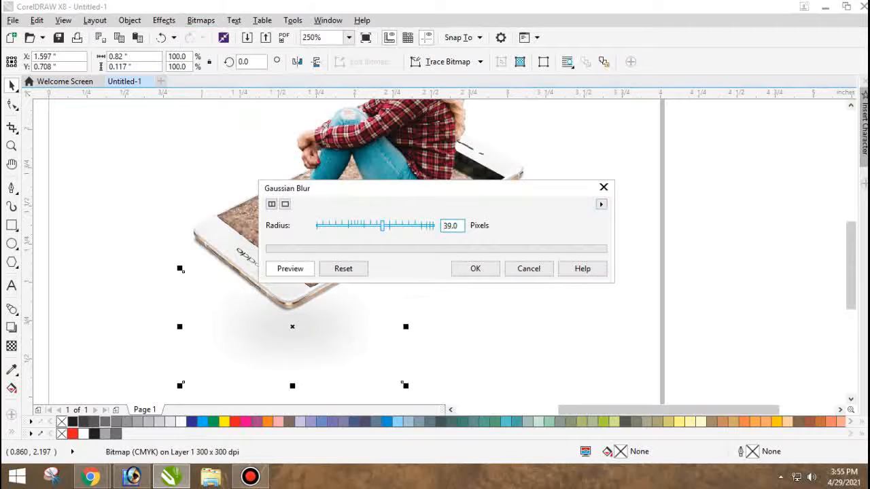
{"action": "left_click", "coordinate": [475, 269]}
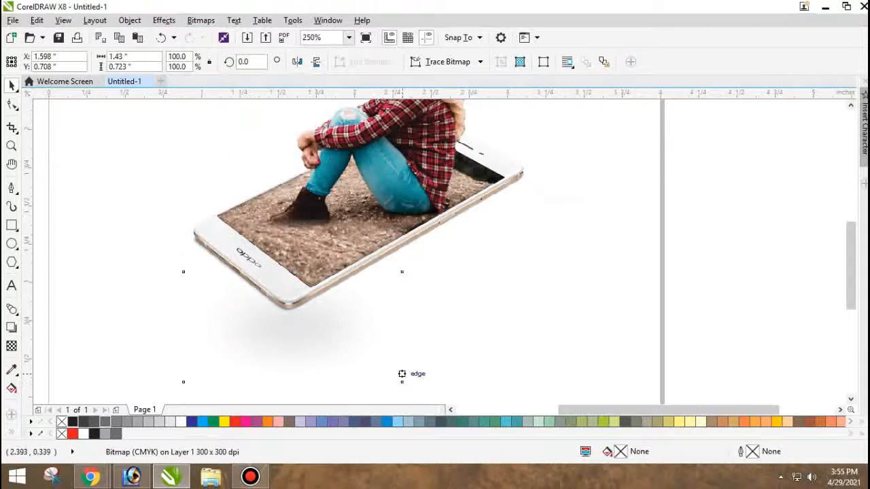
{"action": "left_click_drag", "start_coordinate": [400, 374], "coordinate": [409, 348]}
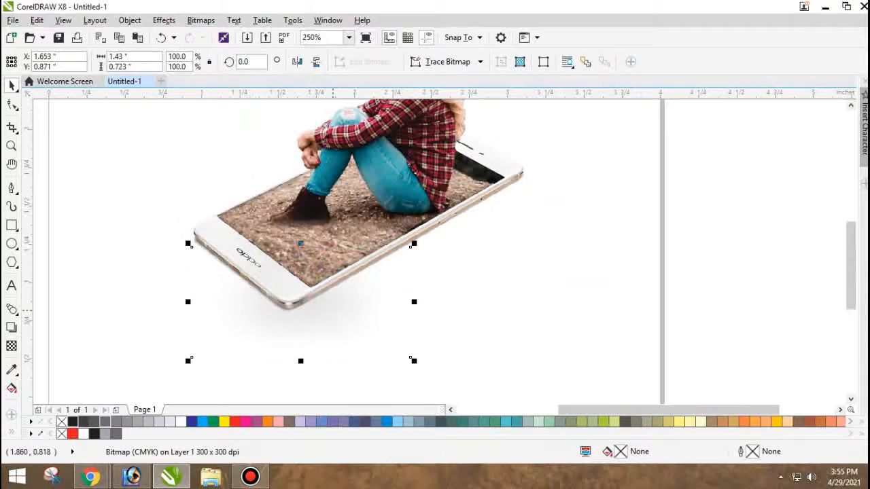
Darken the blurred shadow by lowering its brightness with contrast at 12, and squash it to about 0.48 inches high.
{"action": "key", "text": "ctrl+b"}
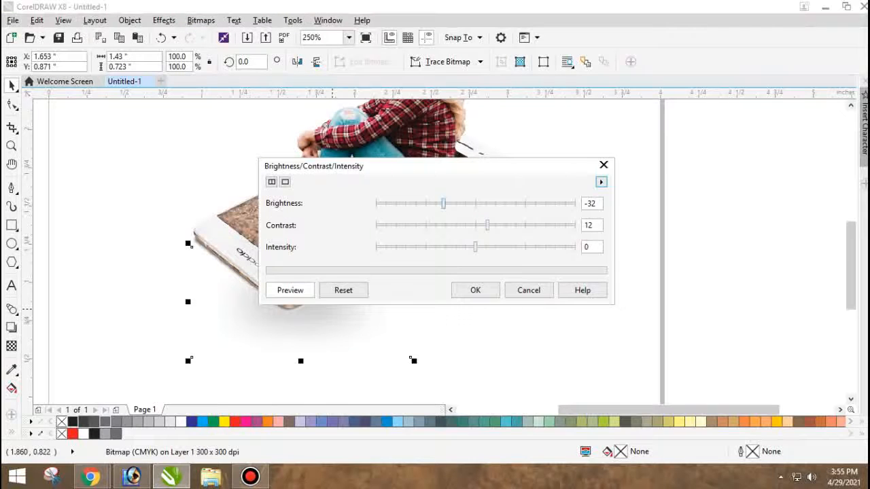
{"action": "left_click_drag", "start_coordinate": [443, 204], "coordinate": [433, 204]}
{"action": "left_click", "coordinate": [475, 290]}
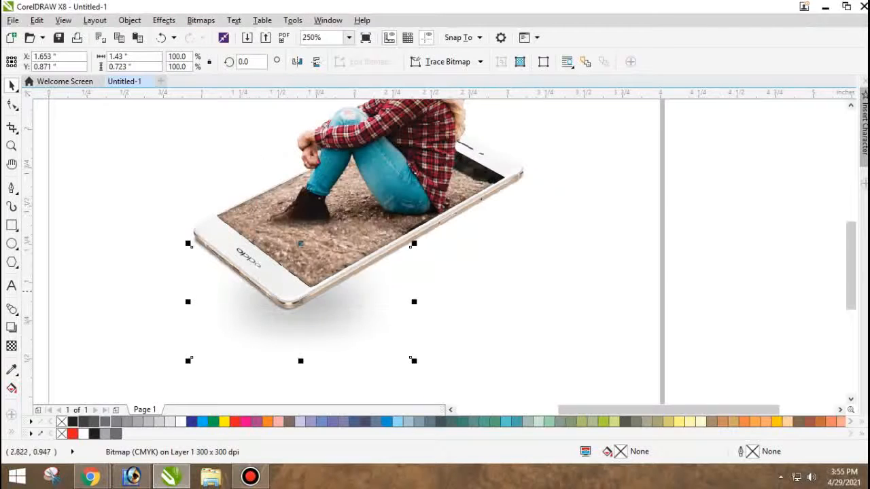
{"action": "left_click_drag", "start_coordinate": [300, 361], "coordinate": [300, 343]}
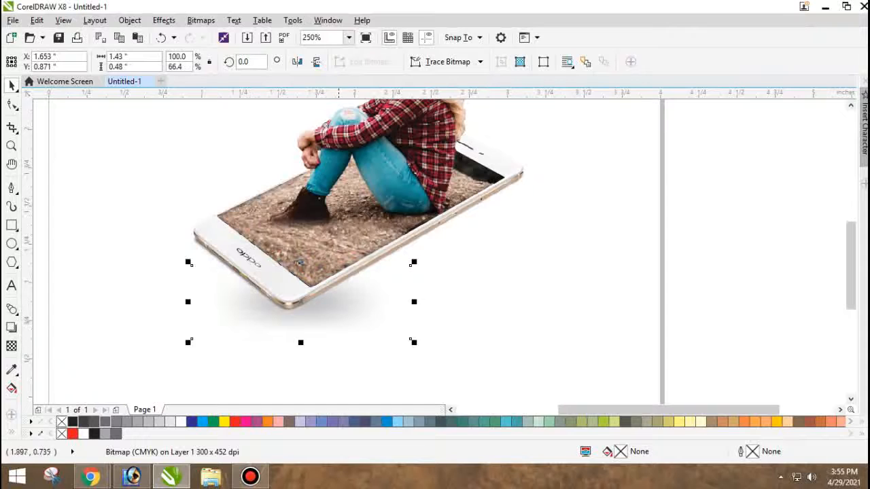
Try skewing the shadow's right side upward and shifting it, and undo both changes.
{"action": "left_click", "coordinate": [380, 315]}
{"action": "left_click_drag", "start_coordinate": [414, 299], "coordinate": [412, 253]}
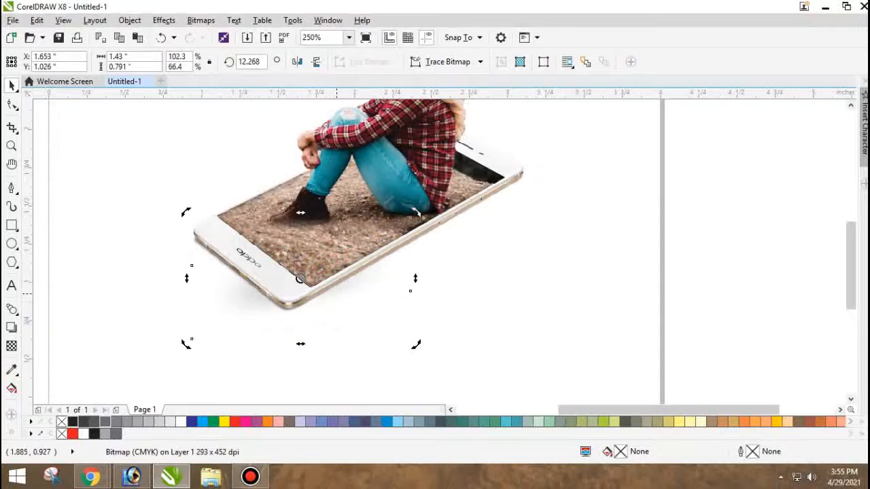
{"action": "left_click_drag", "start_coordinate": [325, 306], "coordinate": [336, 328]}
{"action": "key", "text": "ctrl+z"}
{"action": "key", "text": "ctrl+z"}
Shift the shadow under the phone's lowest corner, skew its left side upward and place it at about X 1.594, Y 0.845 inches.
{"action": "left_click_drag", "start_coordinate": [252, 317], "coordinate": [257, 331]}
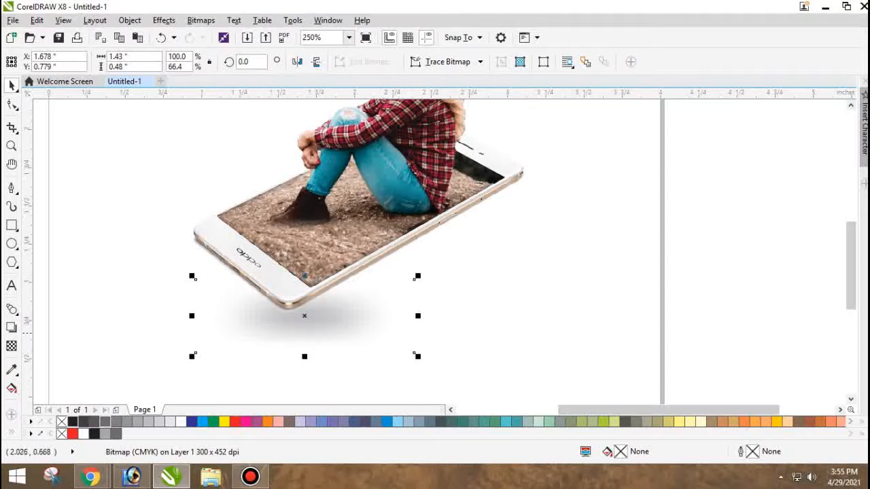
{"action": "left_click_drag", "start_coordinate": [359, 333], "coordinate": [344, 333]}
{"action": "left_click", "coordinate": [232, 318]}
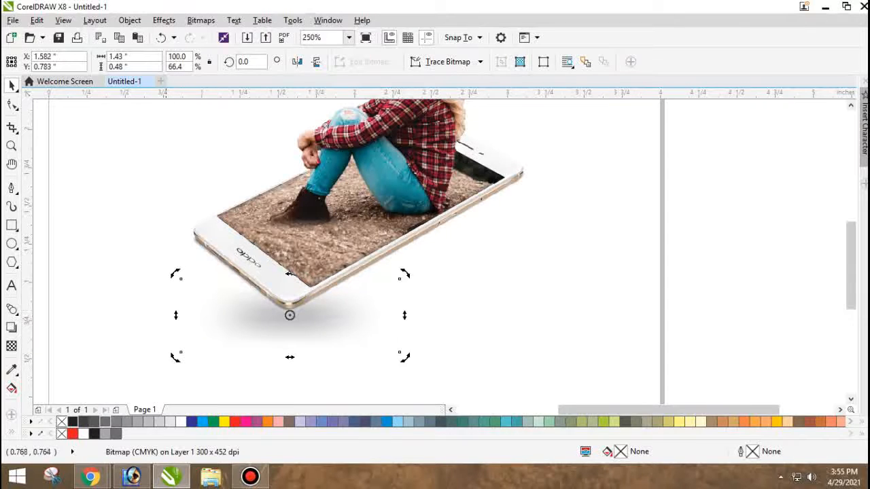
{"action": "left_click_drag", "start_coordinate": [177, 315], "coordinate": [181, 264]}
{"action": "left_click_drag", "start_coordinate": [354, 317], "coordinate": [355, 333]}
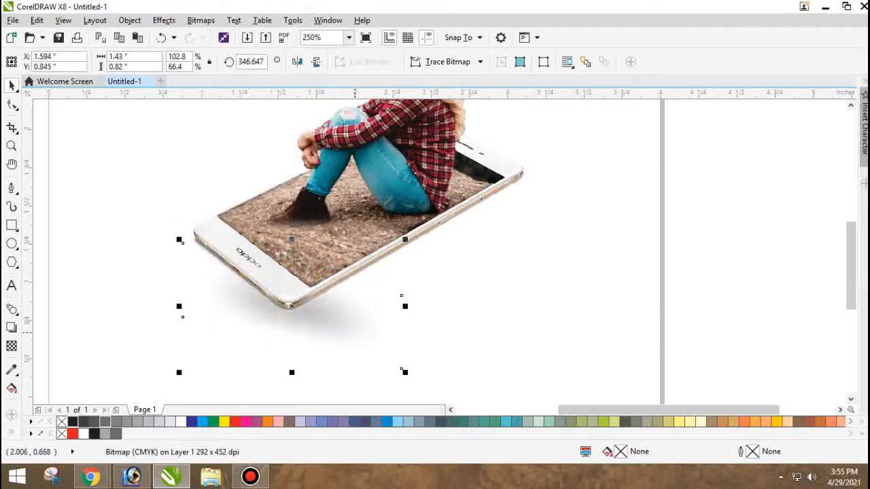
{"action": "left_click", "coordinate": [401, 319]}
{"action": "scroll", "coordinate": [284, 323], "scroll_direction": "down", "scroll_amount": 1}
{"action": "left_click", "coordinate": [354, 329]}
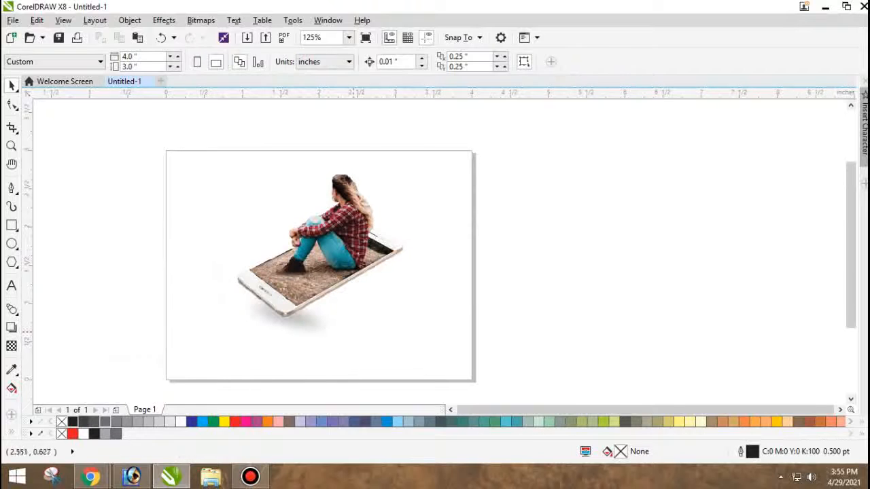
Move the shadow left to about X 1.515 inches and skew its right side upward, undoing the extra move.
{"action": "scroll", "coordinate": [308, 326], "scroll_direction": "up", "scroll_amount": 1}
{"action": "left_click_drag", "start_coordinate": [309, 326], "coordinate": [297, 327]}
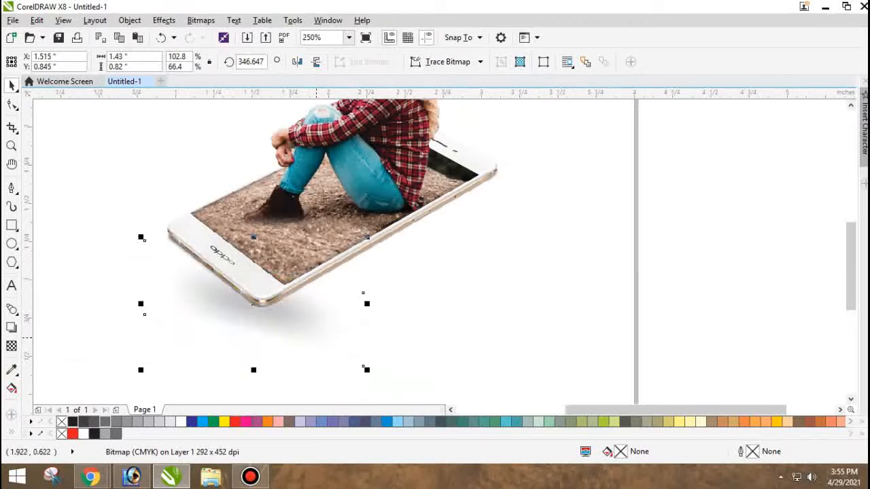
{"action": "left_click", "coordinate": [363, 312]}
{"action": "left_click_drag", "start_coordinate": [363, 308], "coordinate": [401, 229]}
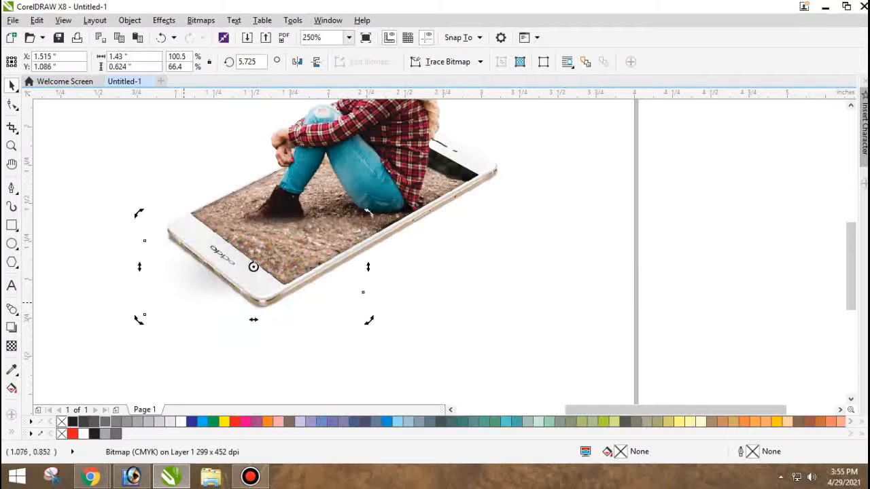
{"action": "left_click_drag", "start_coordinate": [180, 288], "coordinate": [207, 317]}
{"action": "key", "text": "ctrl+z"}
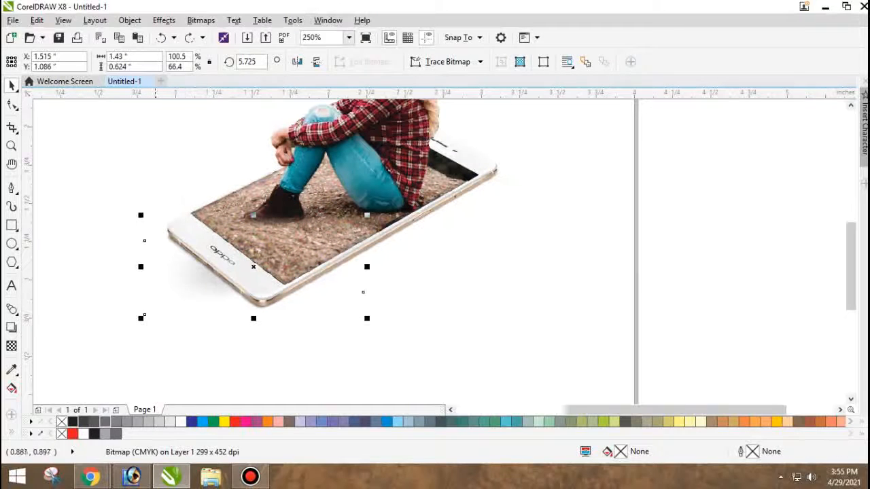
Move the shadow below the phone, skew its left side downward to follow the phone's long lower edge, and tuck it against the phone.
{"action": "left_click_drag", "start_coordinate": [157, 295], "coordinate": [189, 333]}
{"action": "left_click", "coordinate": [184, 322]}
{"action": "left_click_drag", "start_coordinate": [172, 304], "coordinate": [173, 356]}
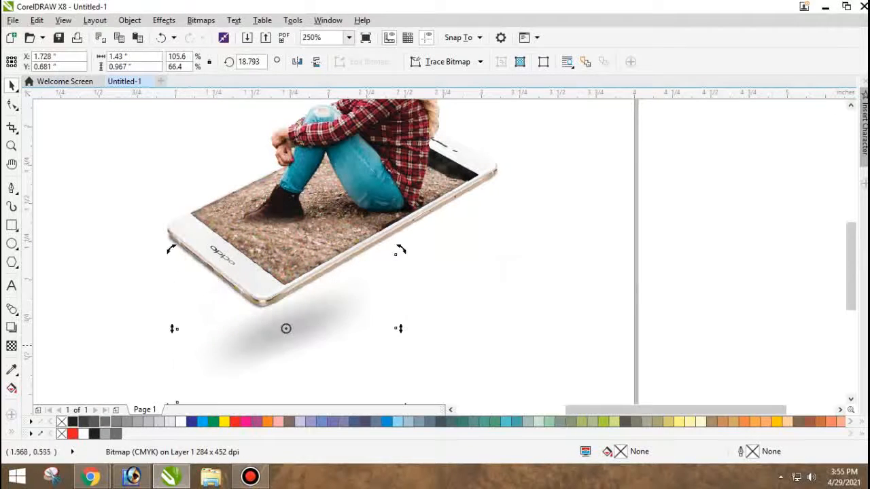
{"action": "left_click_drag", "start_coordinate": [309, 342], "coordinate": [314, 324]}
{"action": "key", "text": "ctrl+z"}
{"action": "scroll", "coordinate": [282, 336], "scroll_direction": "down", "scroll_amount": 1}
{"action": "left_click", "coordinate": [448, 333]}
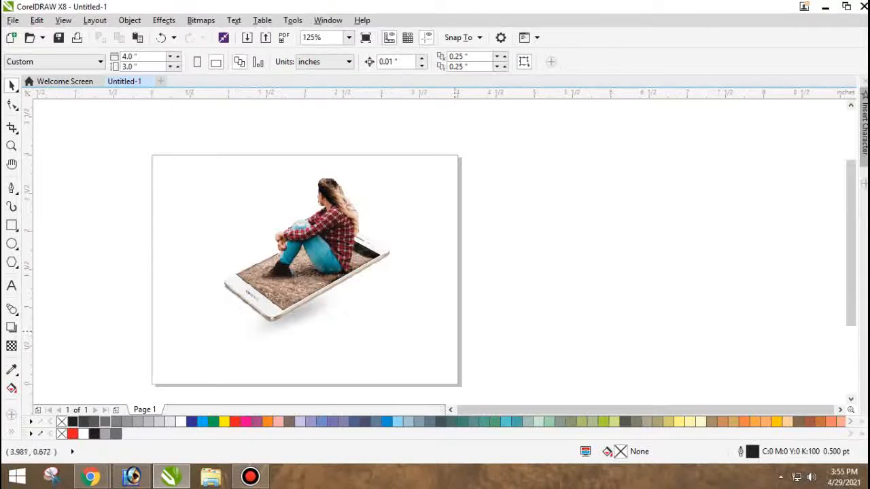
Group the woman, ground, phone and shadow and center the group on the page.
{"action": "scroll", "coordinate": [415, 310], "scroll_direction": "down", "scroll_amount": 1}
{"action": "left_click_drag", "start_coordinate": [473, 374], "coordinate": [253, 208]}
{"action": "key", "text": "ctrl+g"}
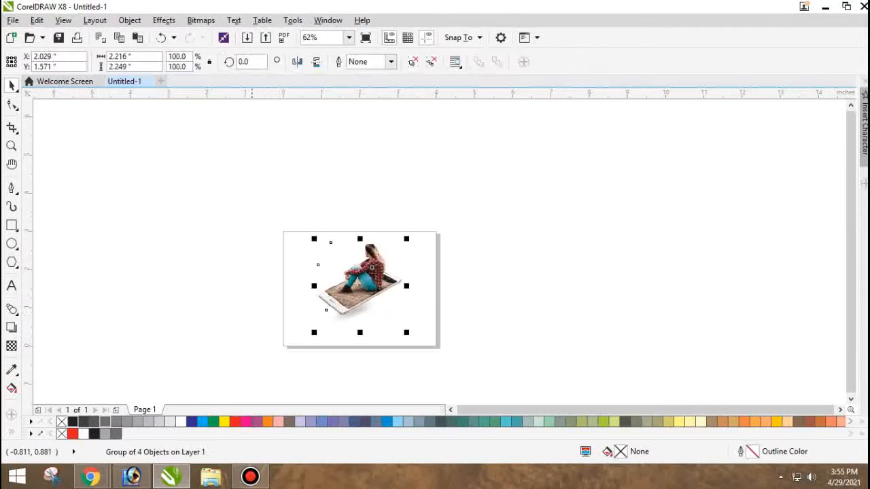
{"action": "key", "text": "p"}
{"action": "left_click", "coordinate": [112, 331]}
Create a page-sized 4 by 3 inch rectangle behind the composition, filled with 10% black and without an outline.
{"action": "left_click", "coordinate": [11, 225]}
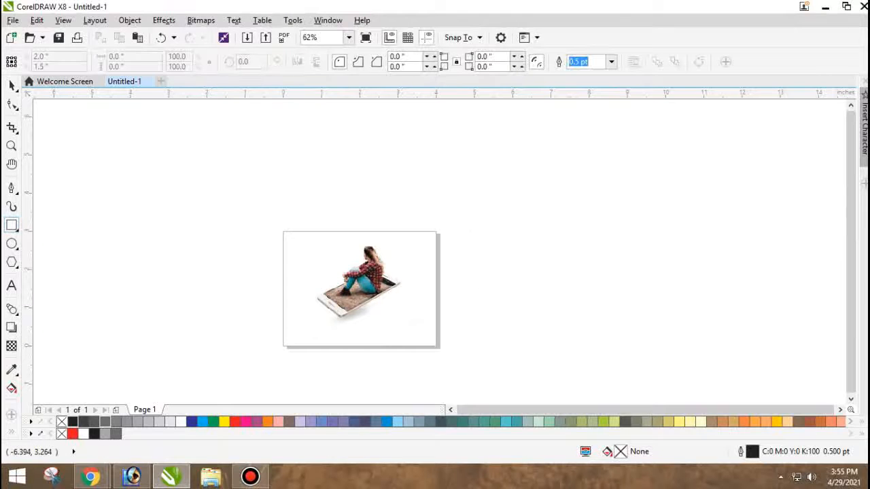
{"action": "double_click", "coordinate": [12, 225]}
{"action": "key", "text": "F4"}
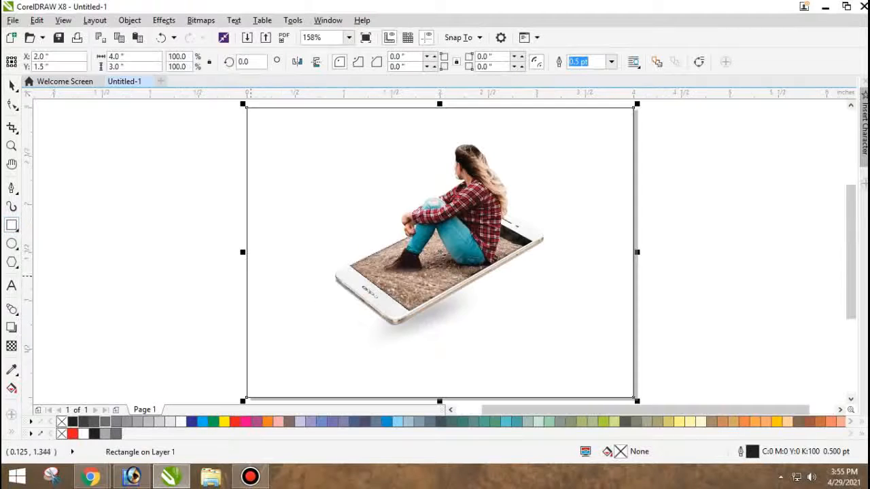
{"action": "key", "text": "space"}
{"action": "left_click", "coordinate": [206, 107]}
{"action": "left_click_drag", "start_coordinate": [282, 350], "coordinate": [297, 337]}
{"action": "key", "text": "p"}
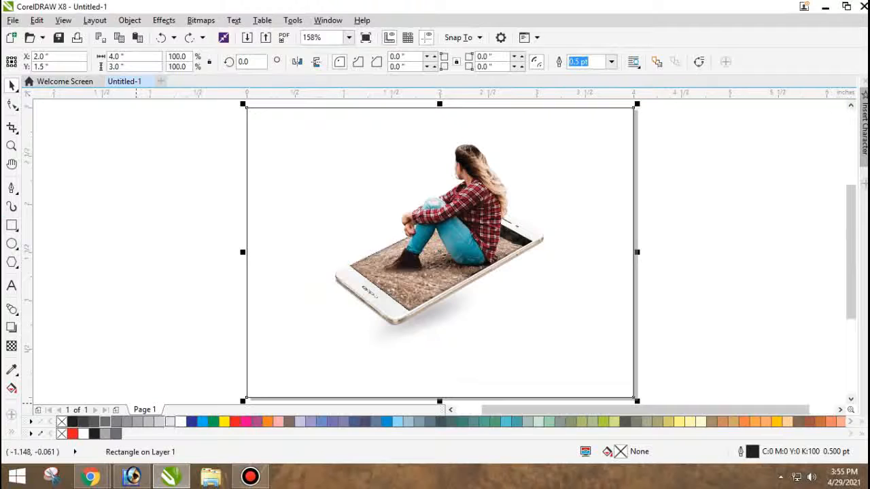
{"action": "left_click", "coordinate": [170, 422]}
{"action": "right_click", "coordinate": [62, 422]}
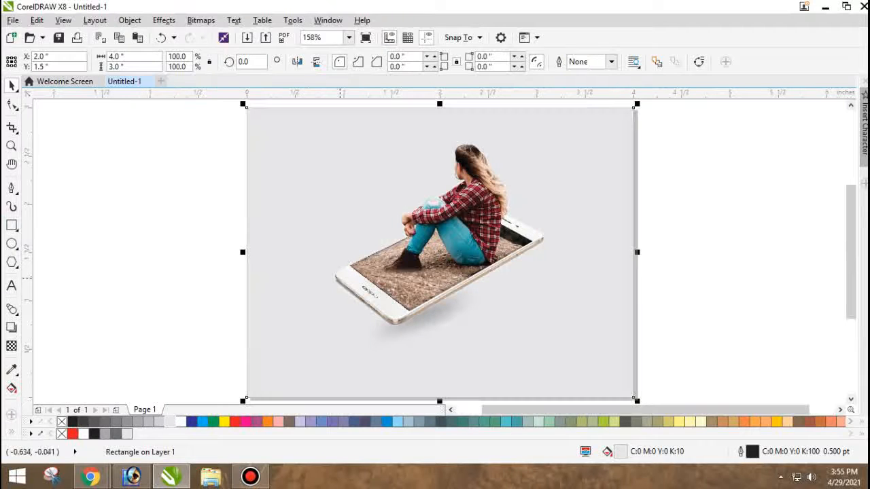
Give the background rectangle an elliptical fountain fill blending light grey into a white center.
{"action": "left_click", "coordinate": [12, 388]}
{"action": "left_click_drag", "start_coordinate": [344, 171], "coordinate": [360, 284]}
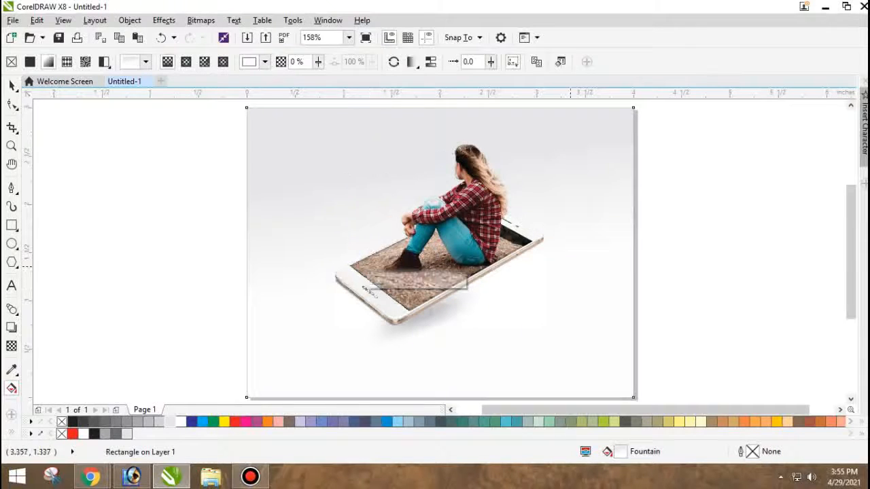
{"action": "key", "text": "F11"}
{"action": "left_click", "coordinate": [429, 190]}
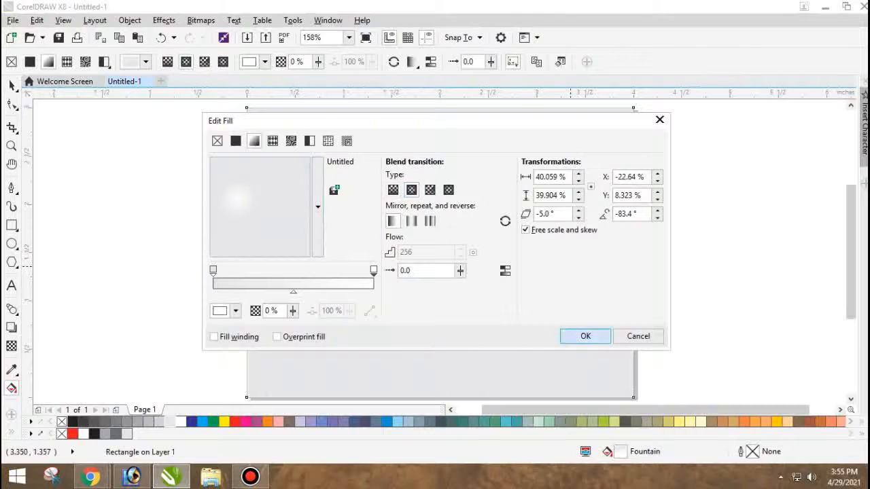
{"action": "left_click", "coordinate": [585, 336]}
Center the fill's white highlight on the phone, darken its grey outer color and stretch it past the page's lower right corner.
{"action": "left_click_drag", "start_coordinate": [361, 286], "coordinate": [561, 394]}
{"action": "left_click_drag", "start_coordinate": [366, 248], "coordinate": [401, 288]}
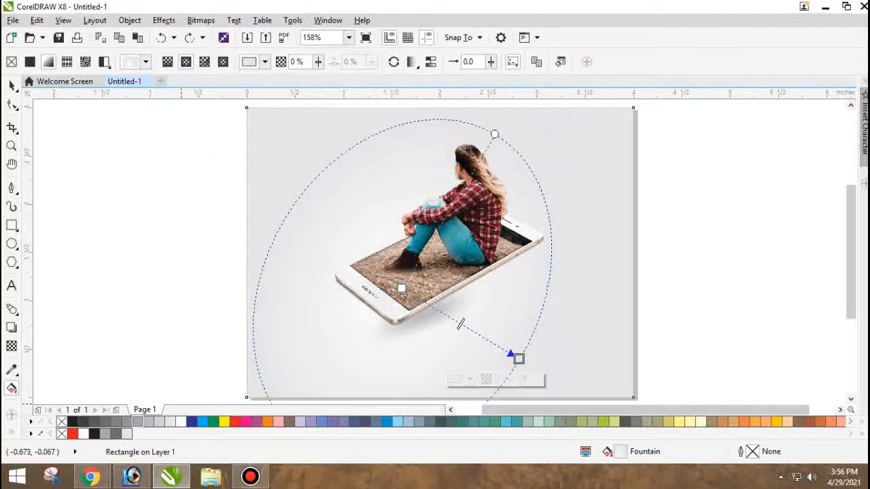
{"action": "left_click_drag", "start_coordinate": [519, 358], "coordinate": [661, 395]}
{"action": "key", "text": "F3"}
{"action": "key", "text": "space"}
{"action": "left_click", "coordinate": [600, 332]}
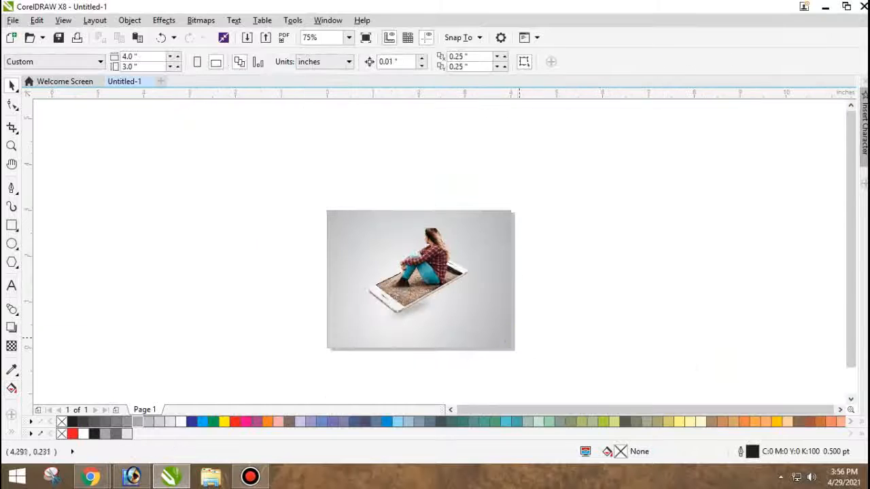
{"action": "key", "text": "F4"}
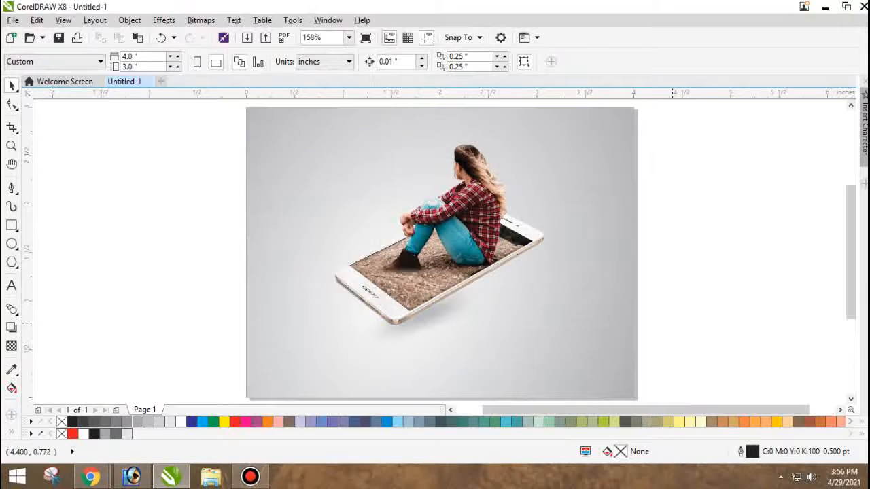